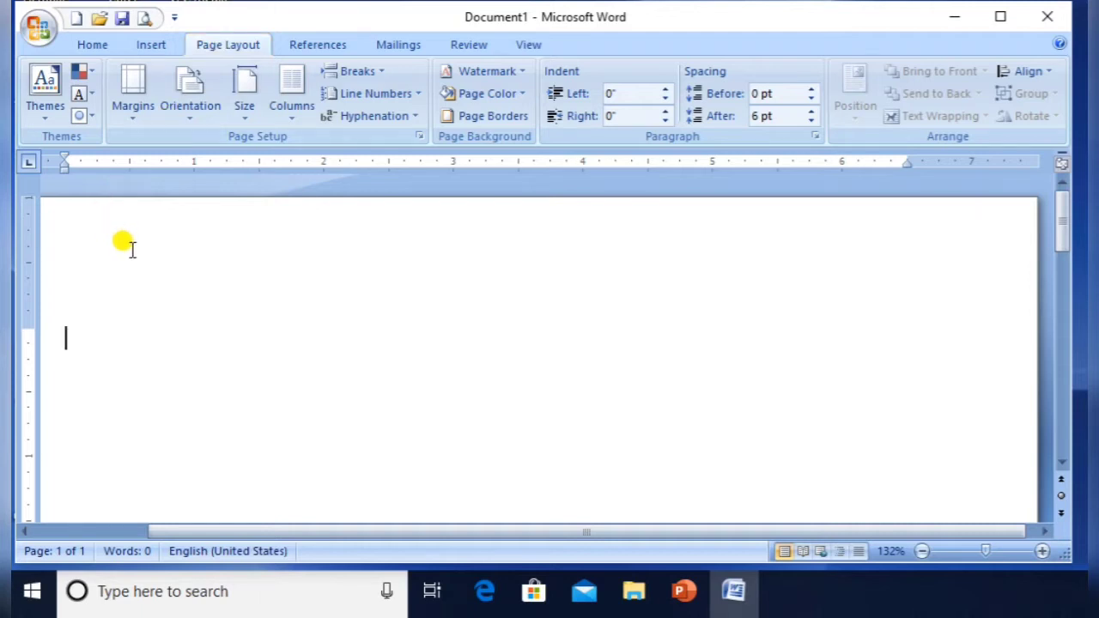
Fill the blank document with sample paragraphs using the =rand() text generator
type("=rand")
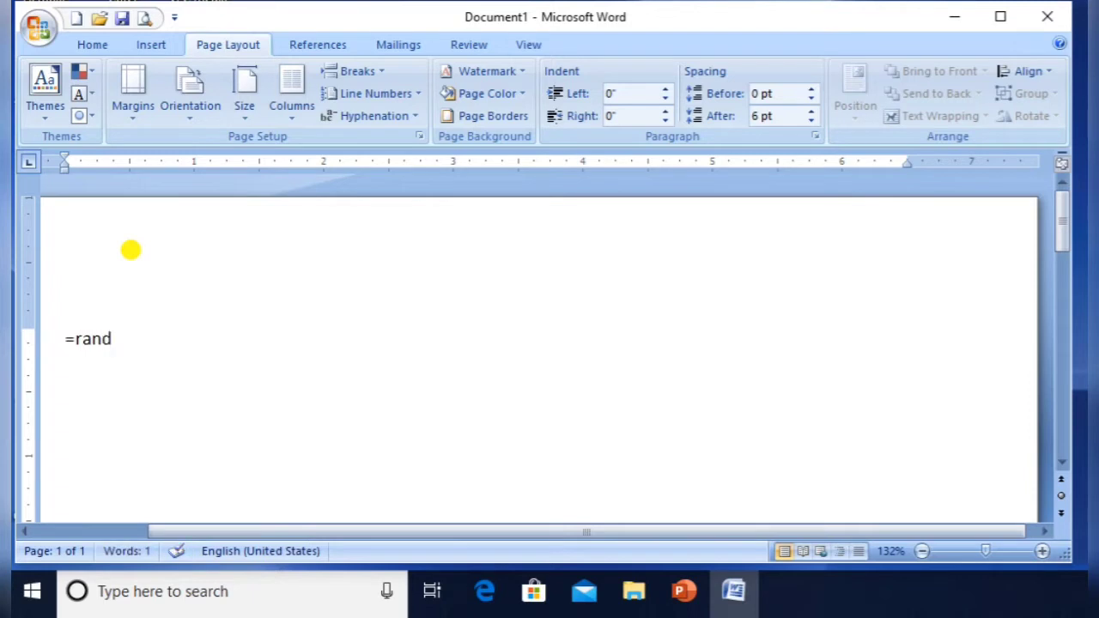
type("()")
type("1000")
key("Return")
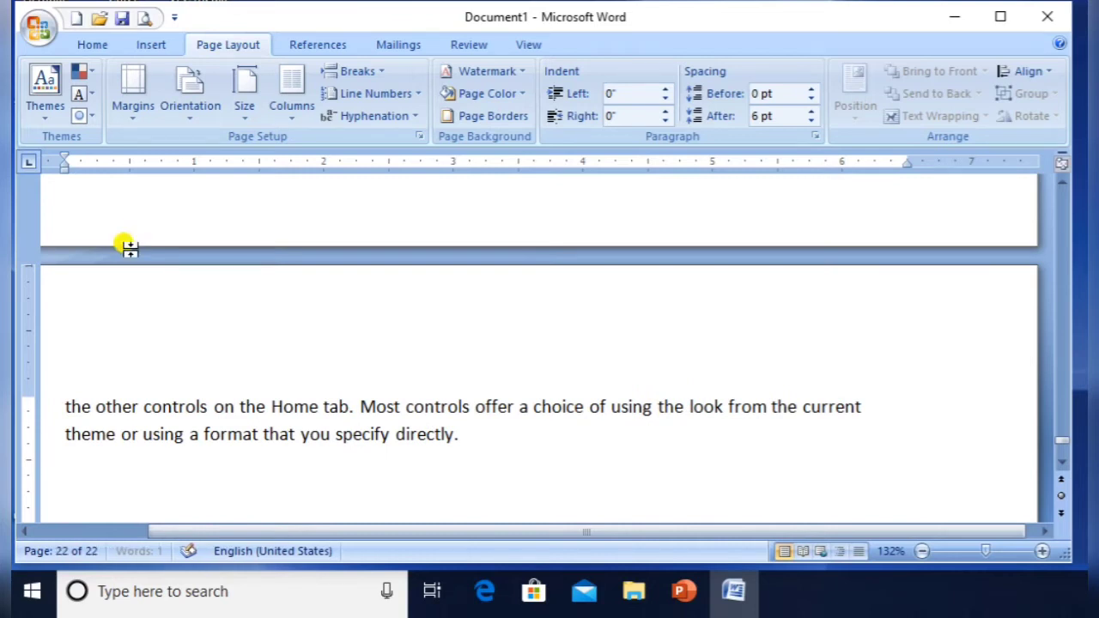
Insert a centred page number in the header of every page and return to the body text
right_click(129, 249)
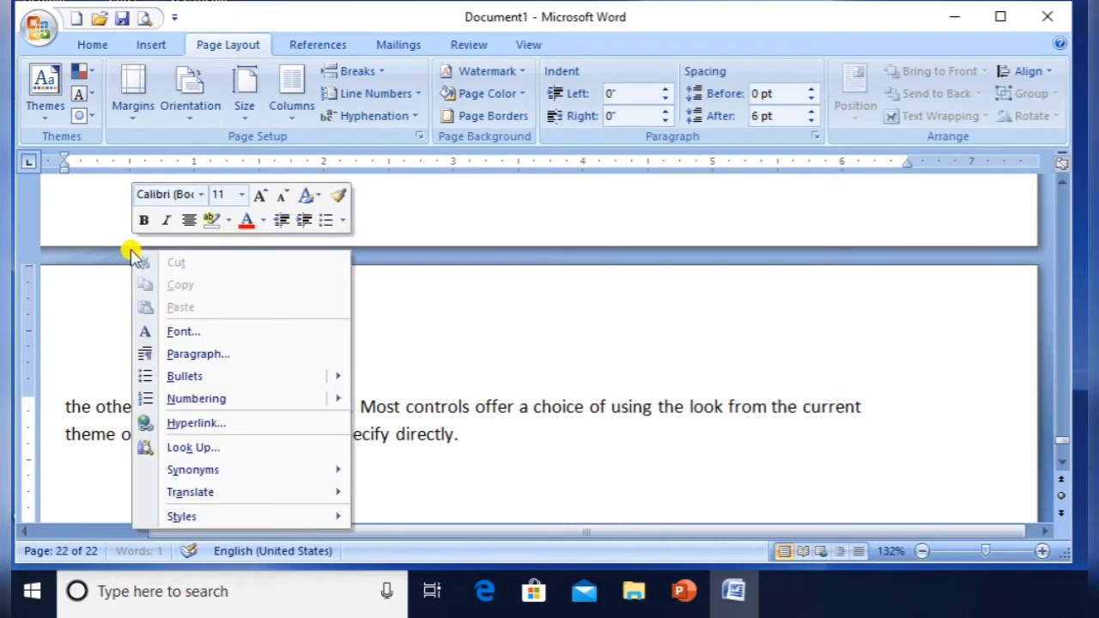
scroll(454, 435, "up", 2)
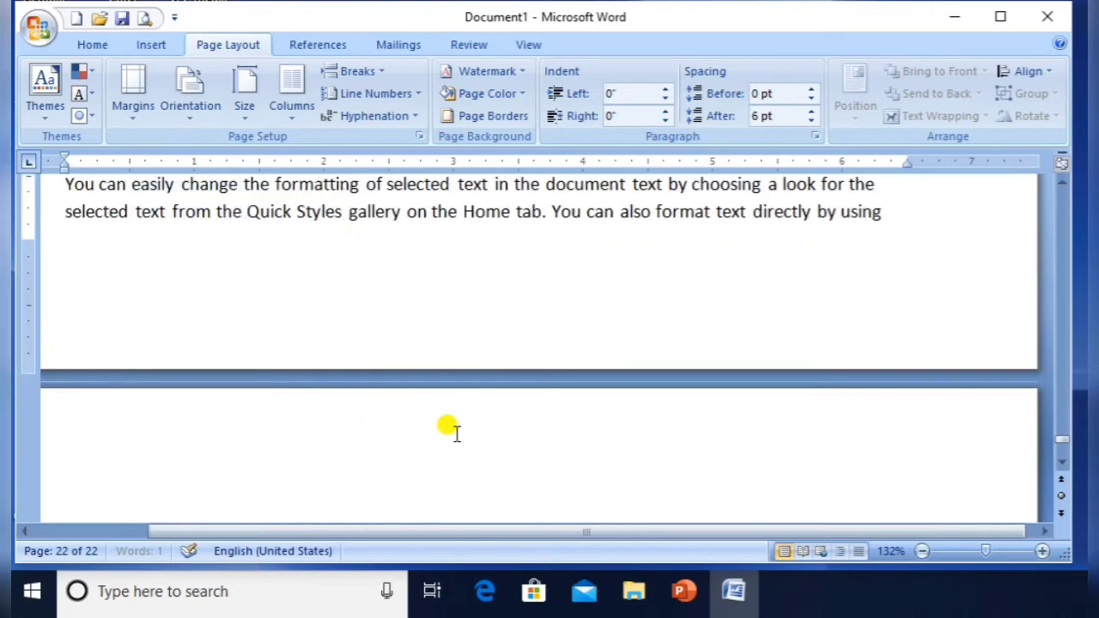
left_click(156, 48)
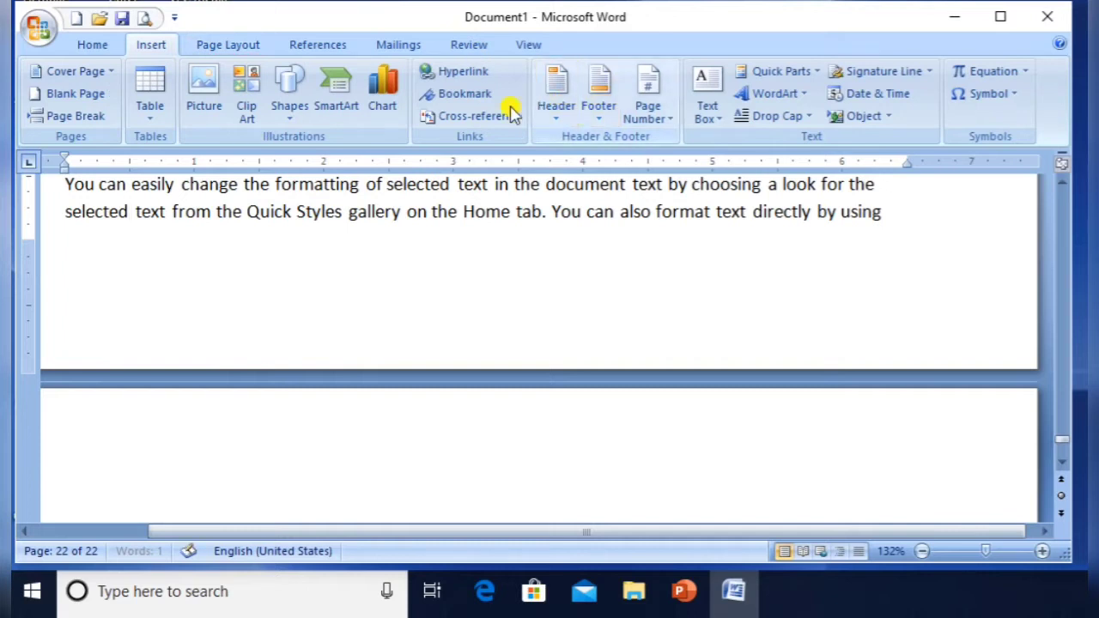
left_click(648, 113)
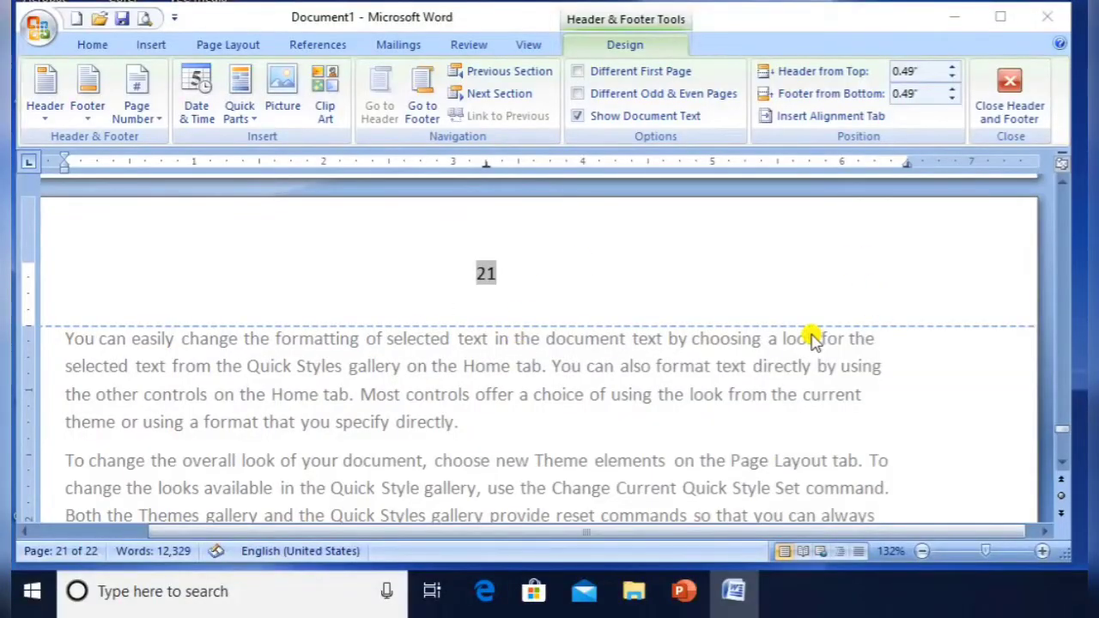
left_click(1018, 89)
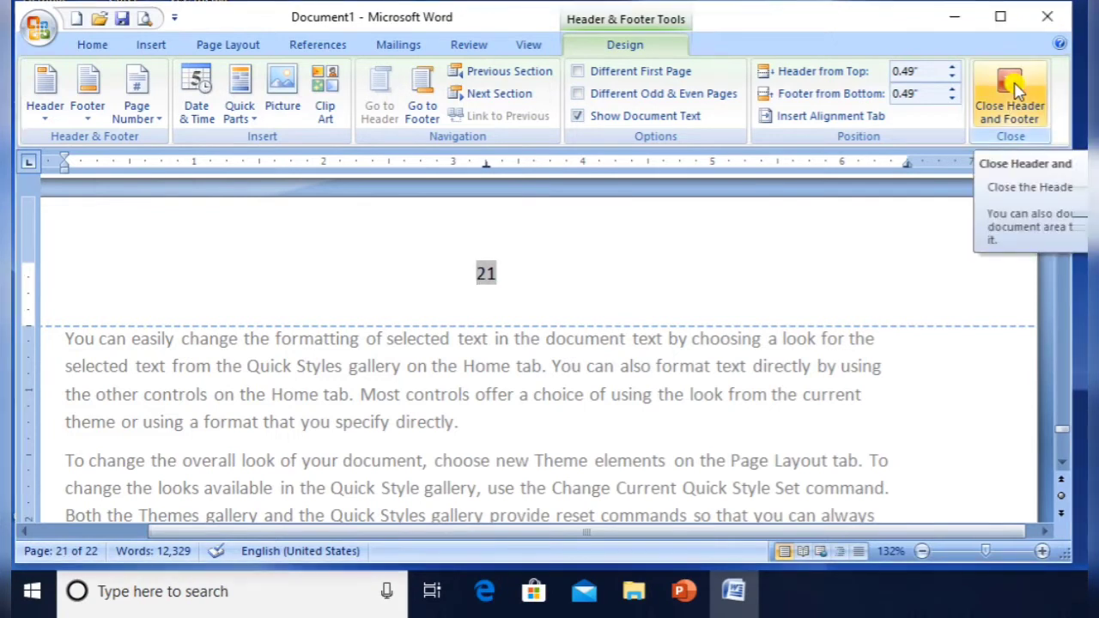
left_click(1017, 89)
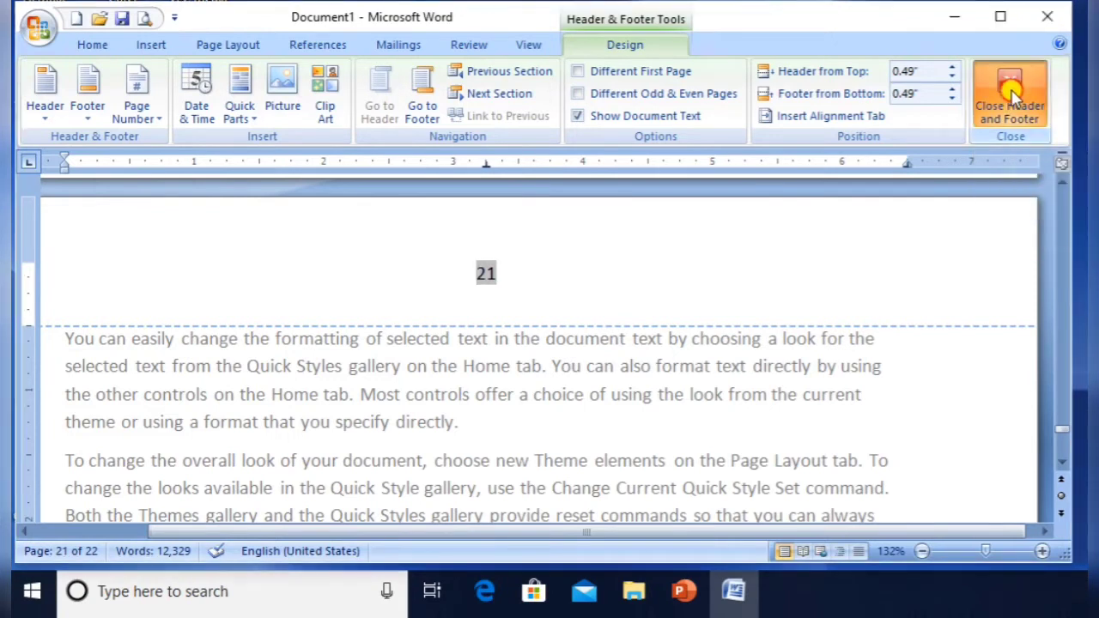
double_click(570, 389)
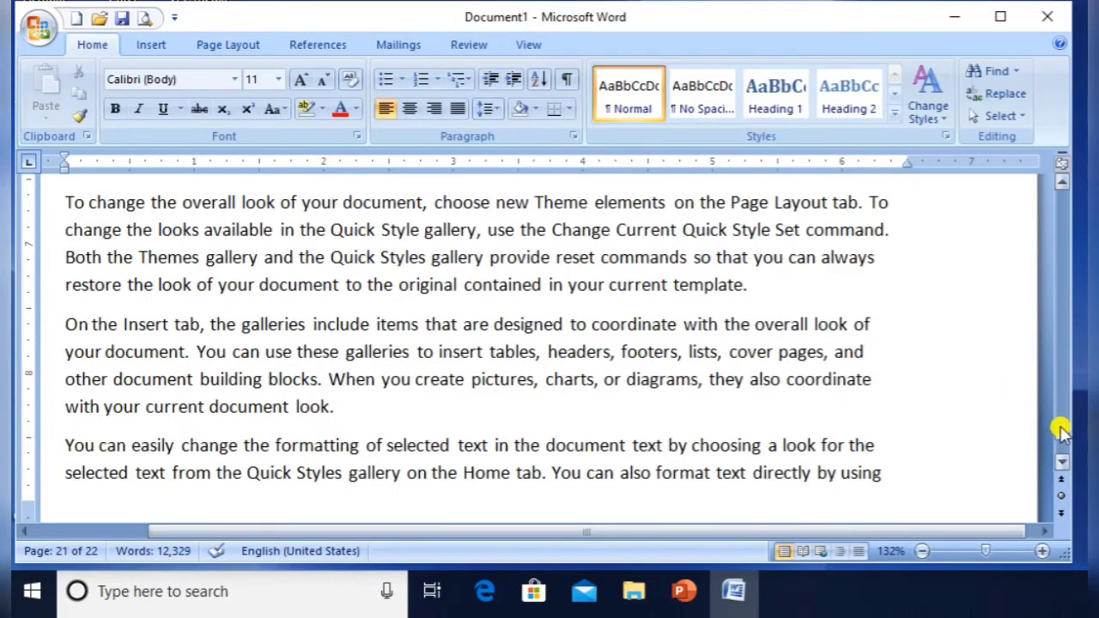
Go back to the first page and examine its page number and the left edge of the page
left_click(1059, 185)
left_click(1059, 190)
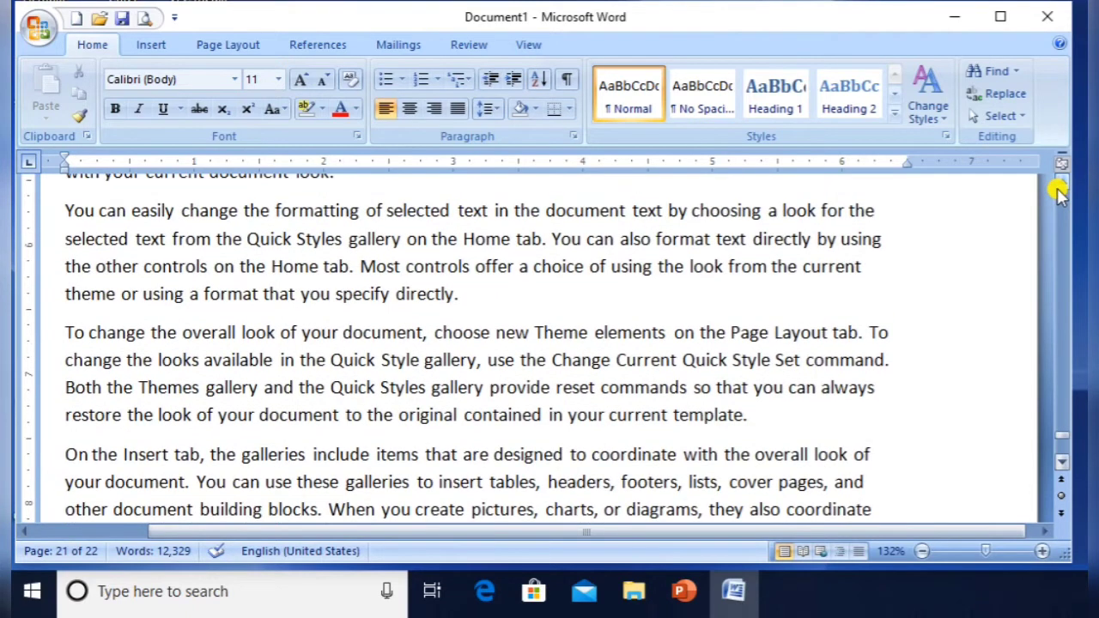
left_click_drag(1047, 442, 1059, 187)
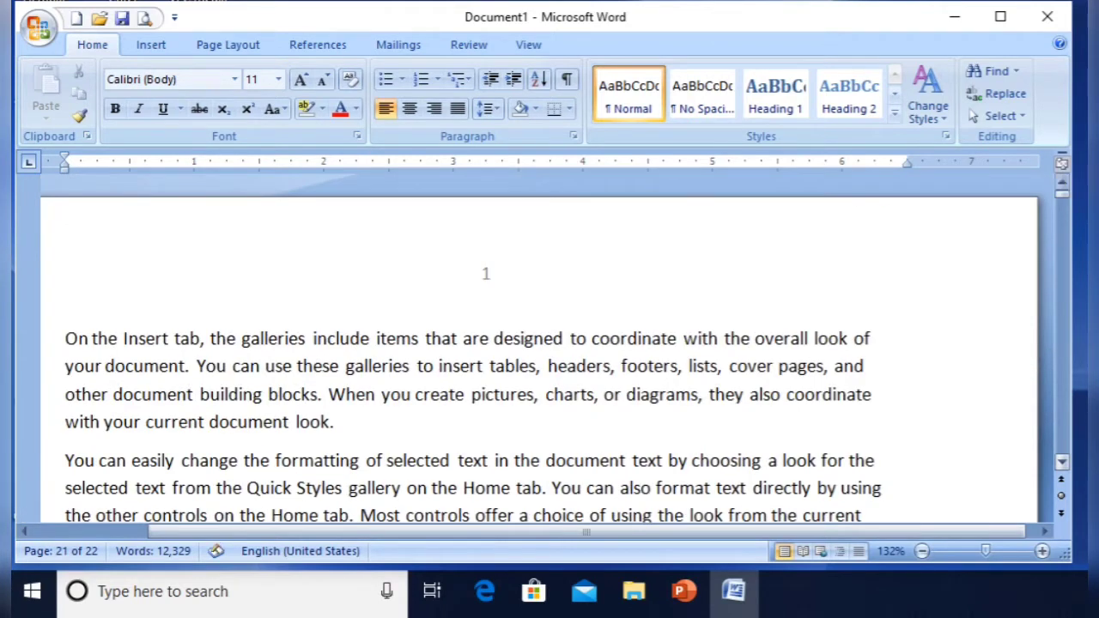
left_click(505, 393)
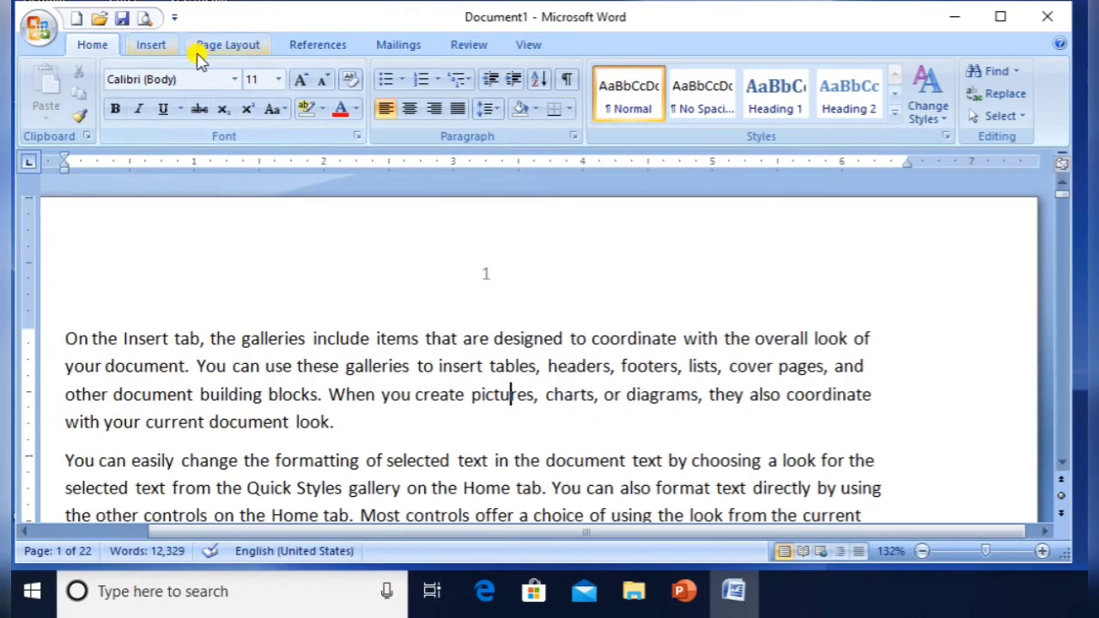
left_click(237, 45)
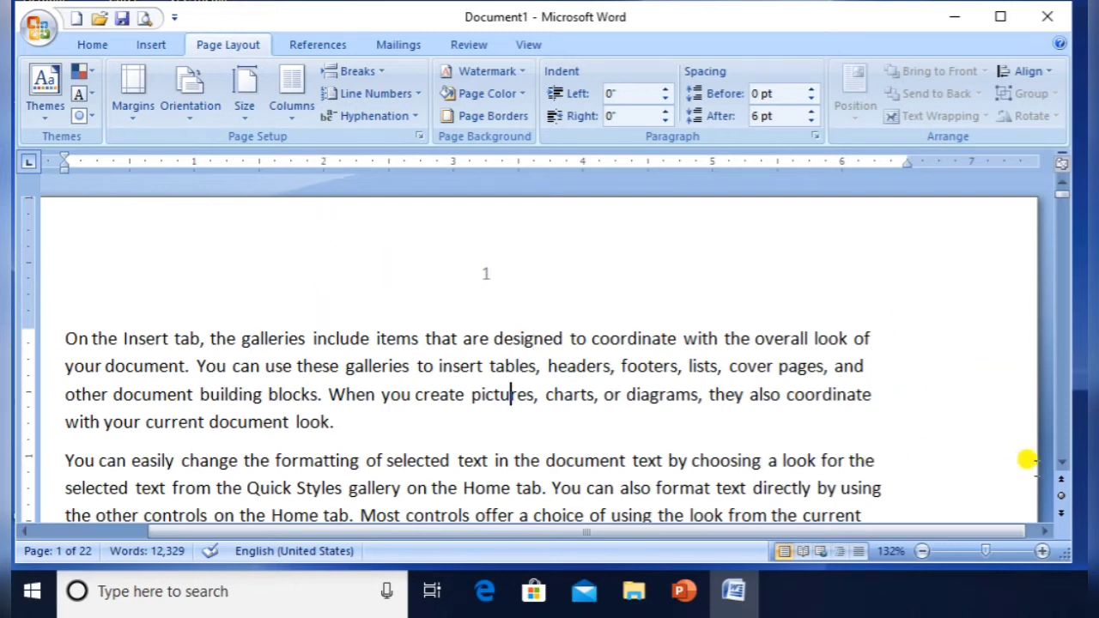
left_click(1065, 465)
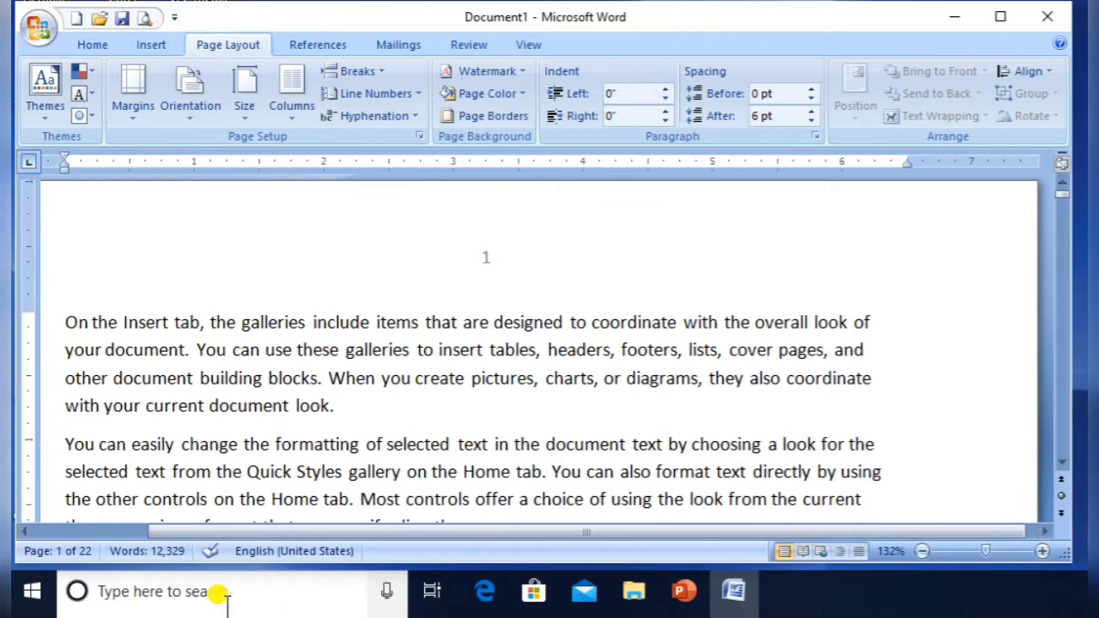
left_click(24, 532)
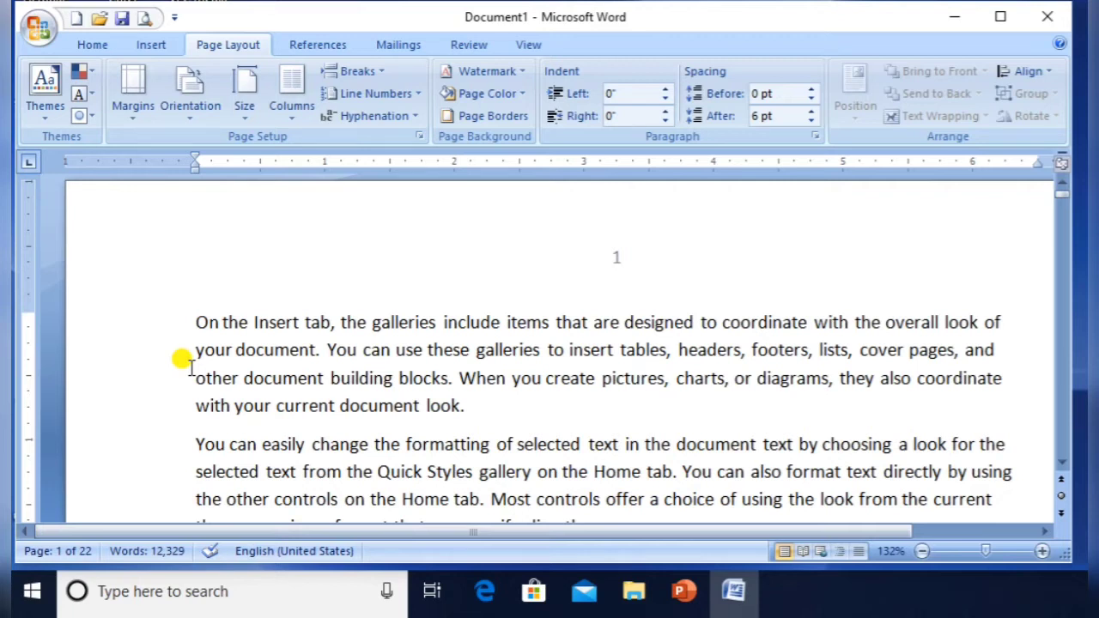
Apply the Narrow margin preset, and replace it with Moderate margins of 1 inch top and bottom, 0.75 inch left and right
left_click(140, 128)
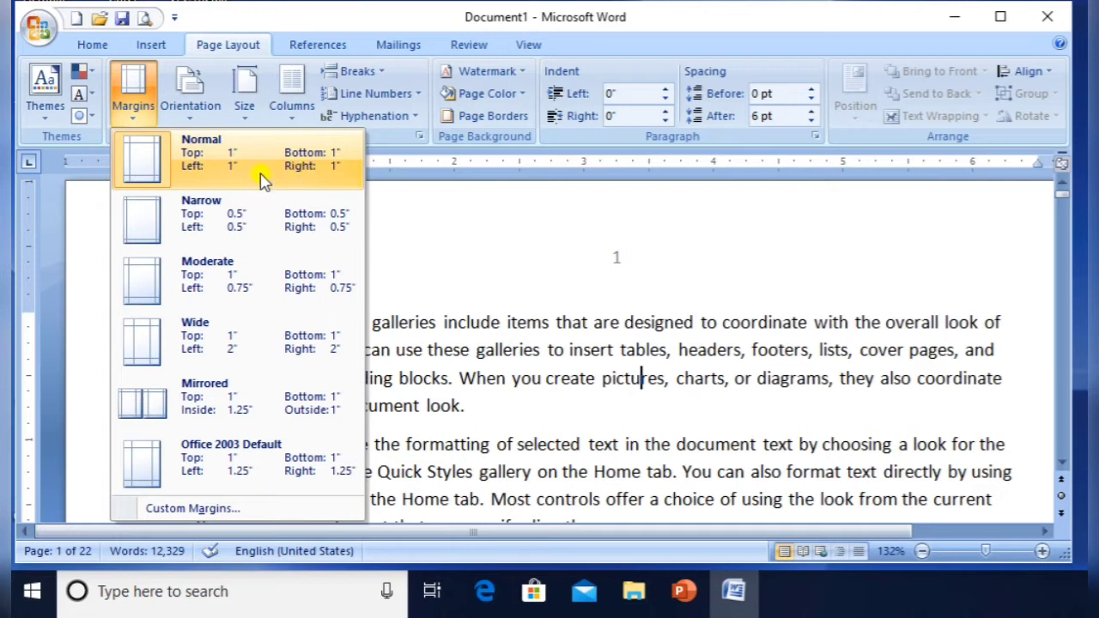
left_click(275, 231)
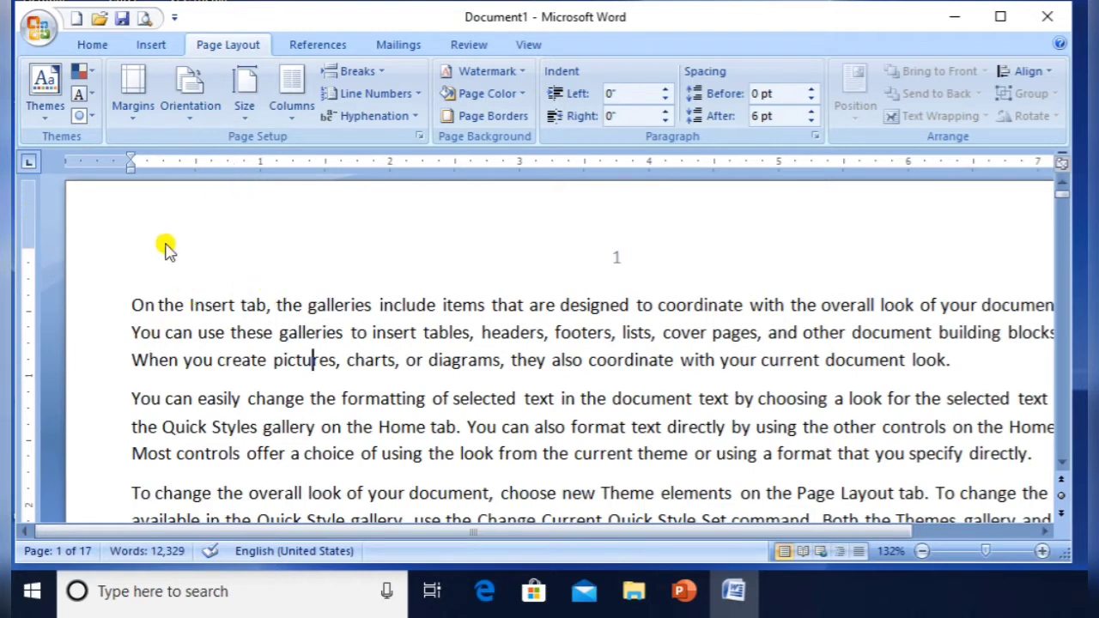
left_click(137, 120)
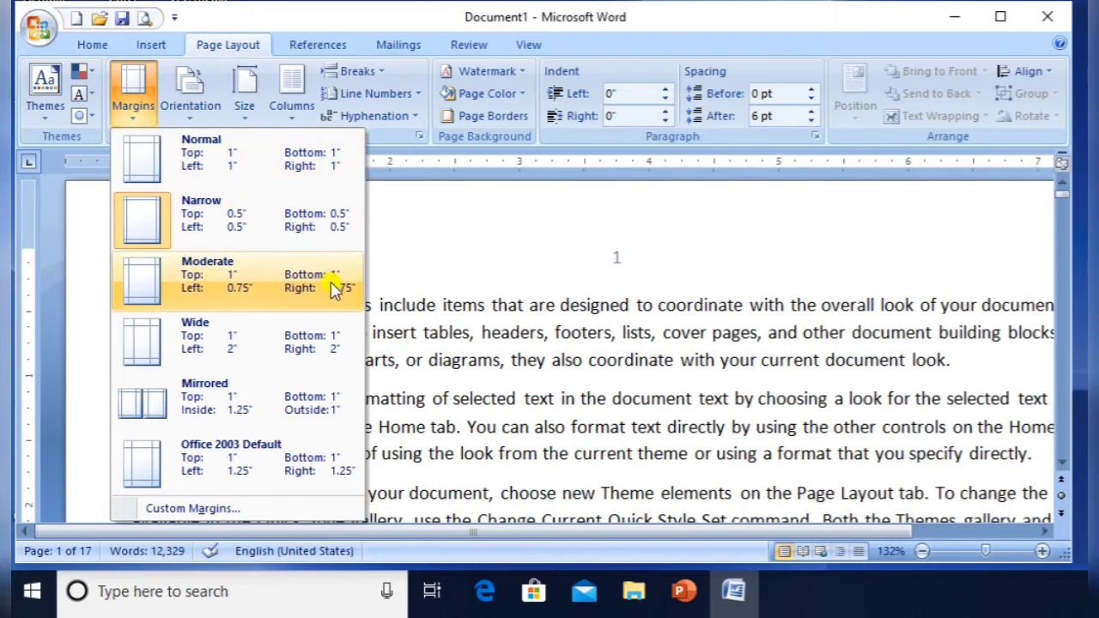
left_click(236, 298)
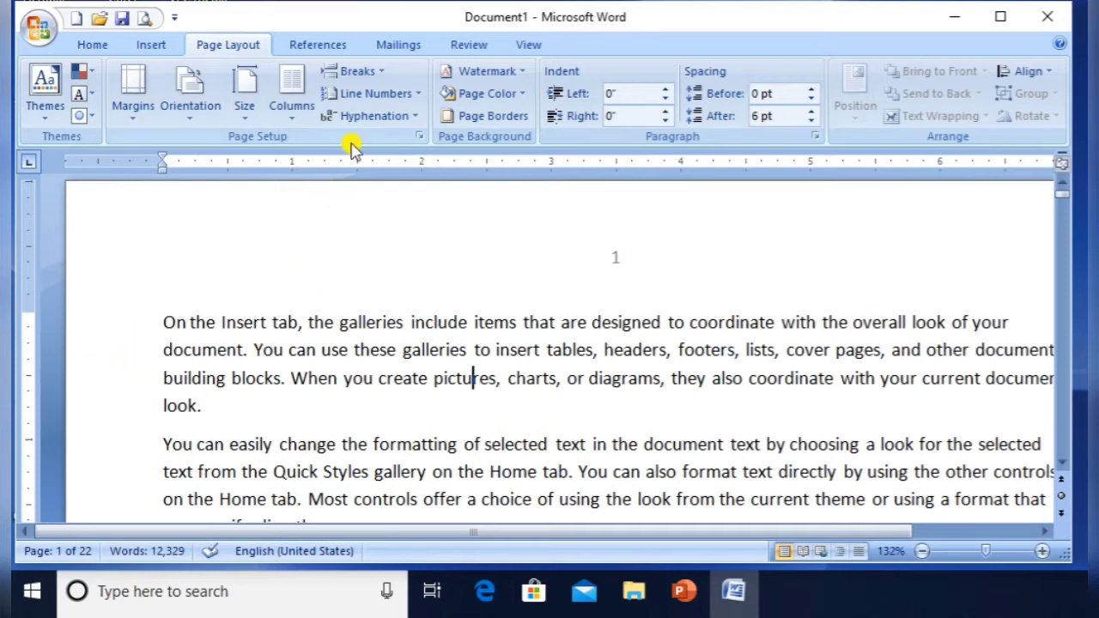
Open the custom margin settings and set the top margin to .70 and the bottom margin to .60 inch
left_click(126, 111)
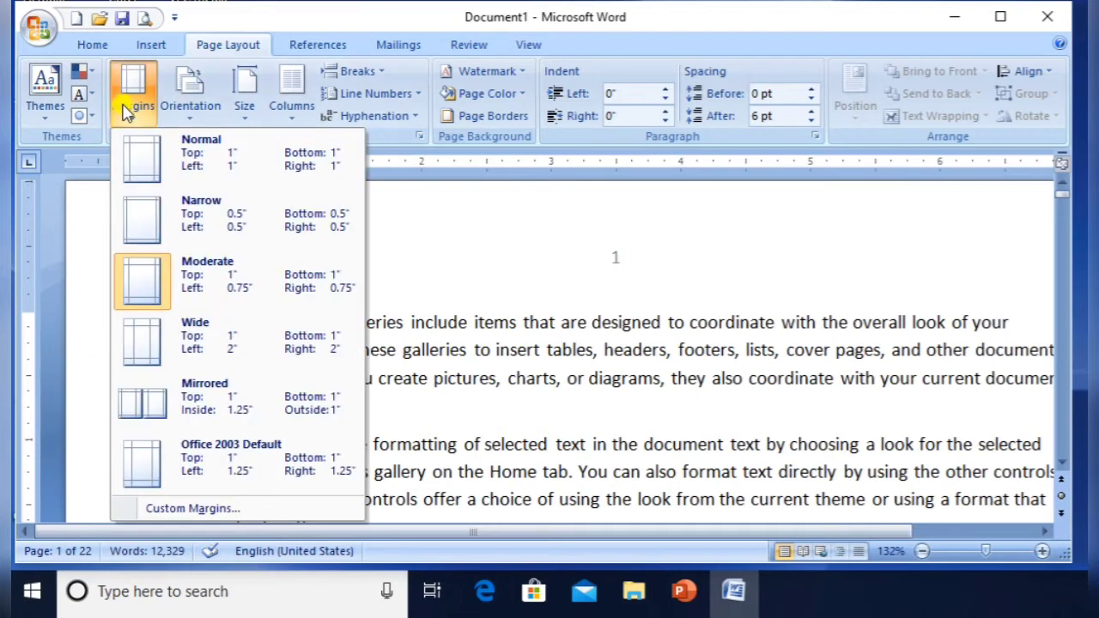
left_click(178, 509)
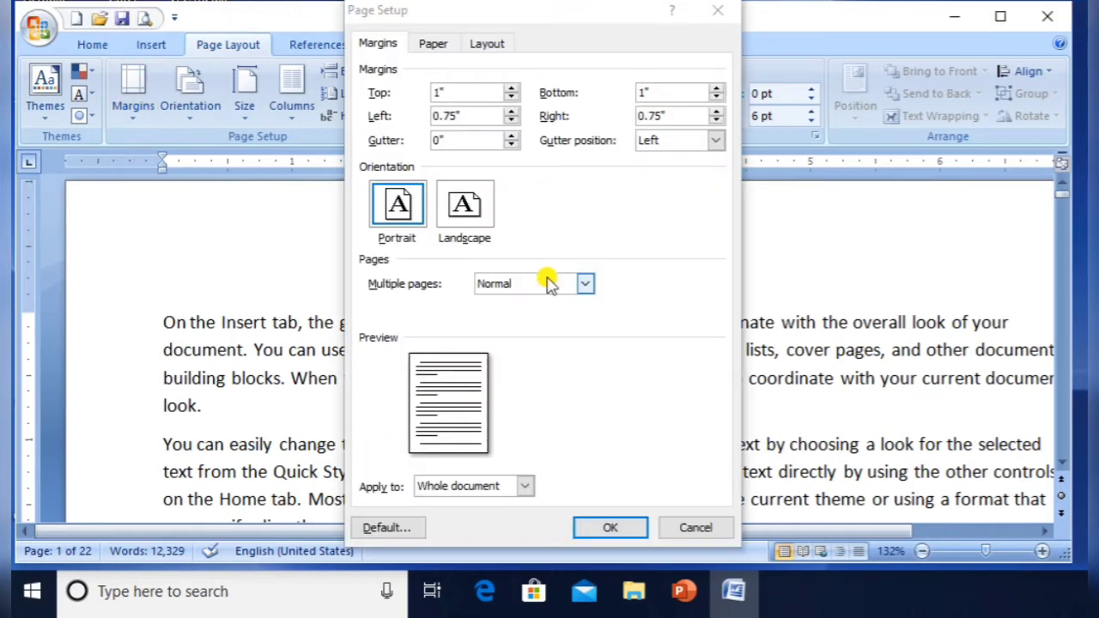
left_click(550, 283)
left_click(636, 44)
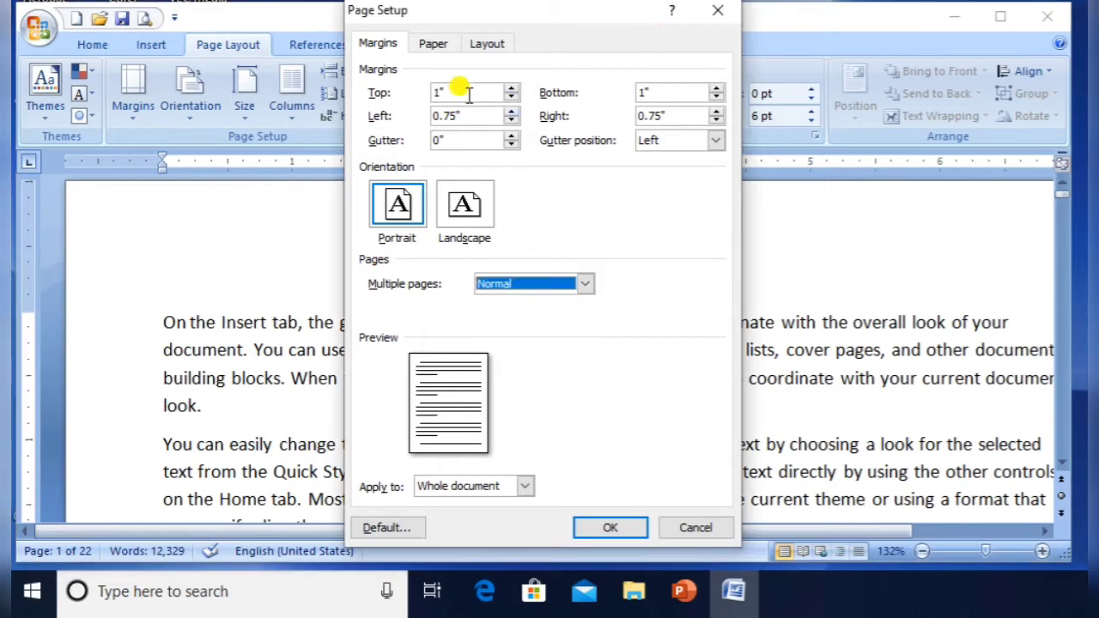
left_click(468, 92)
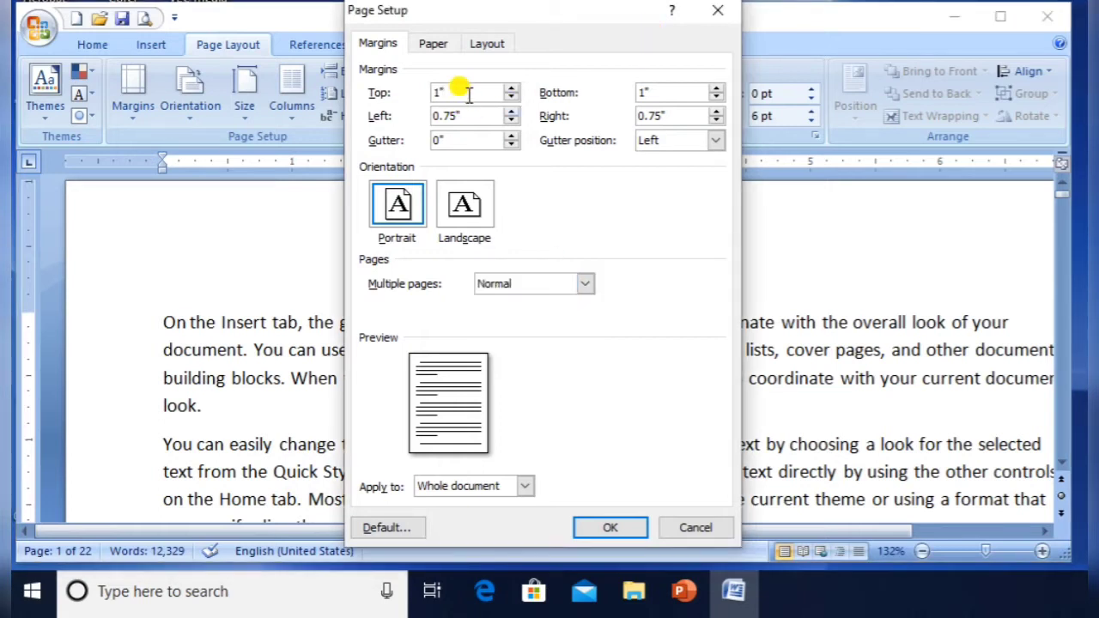
key("BackSpace")
key("BackSpace")
type(".70")
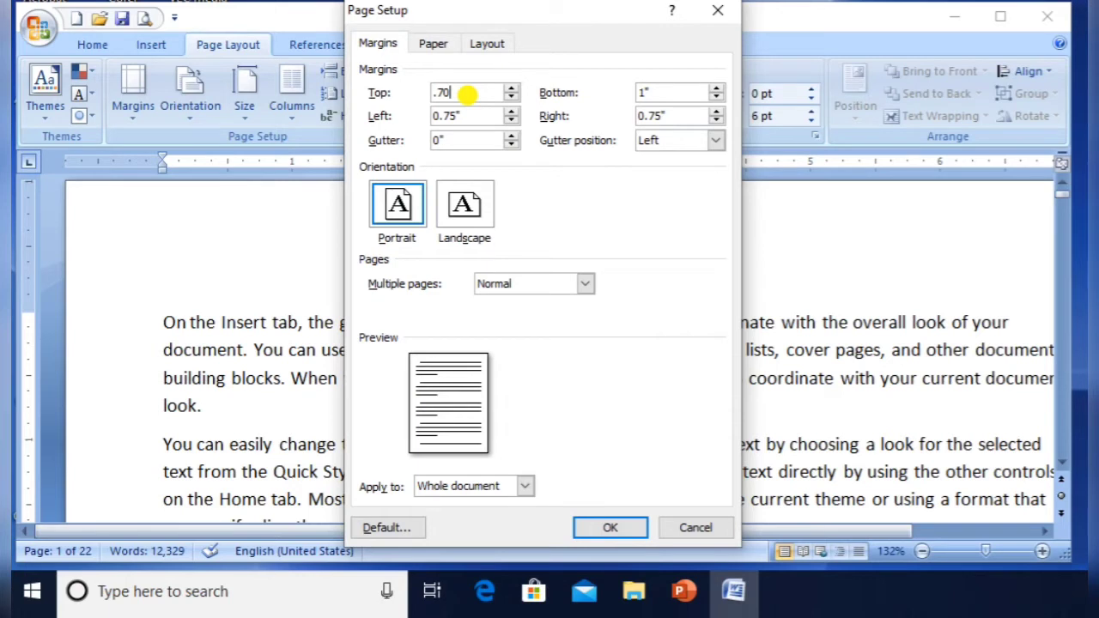
key("Tab")
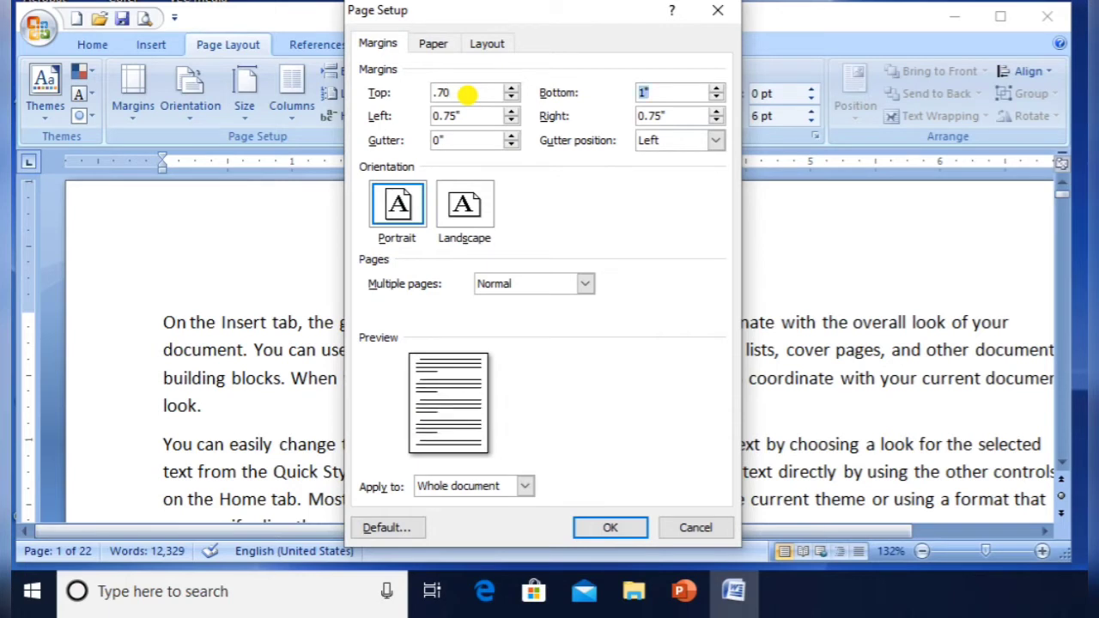
type(".60")
key("Tab")
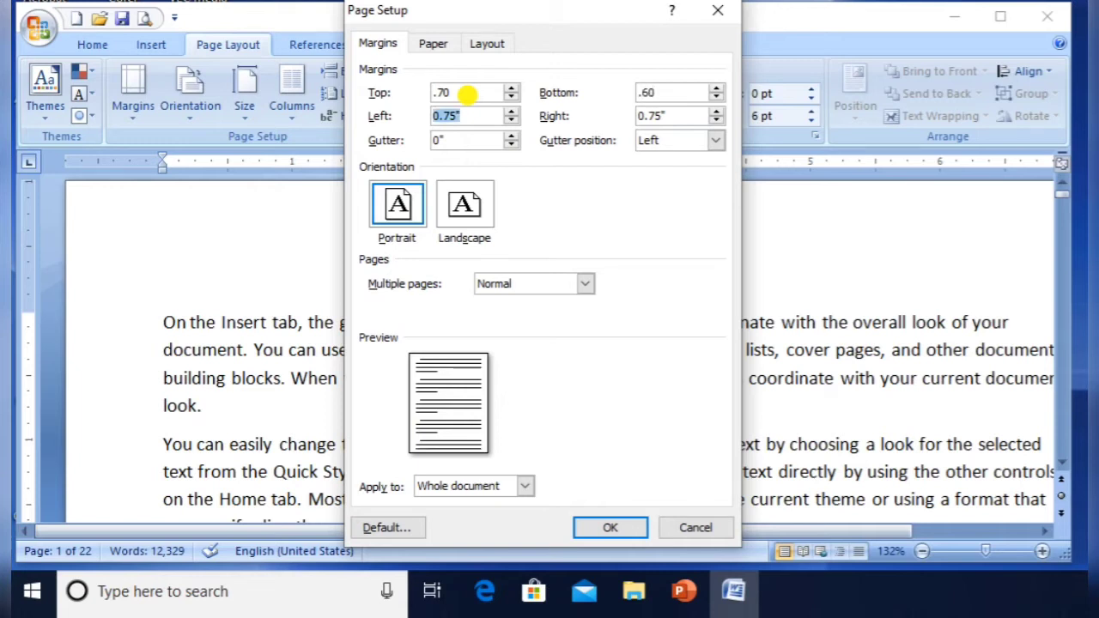
Set both the left and the right margin to .5 inch
type("05")
key("Tab")
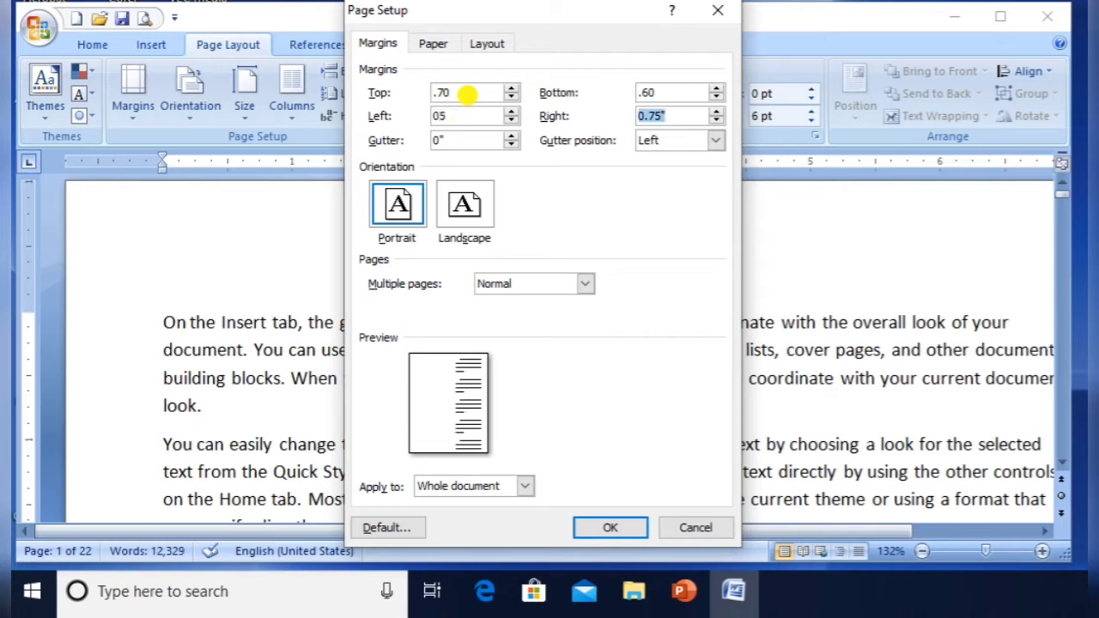
key("BackSpace")
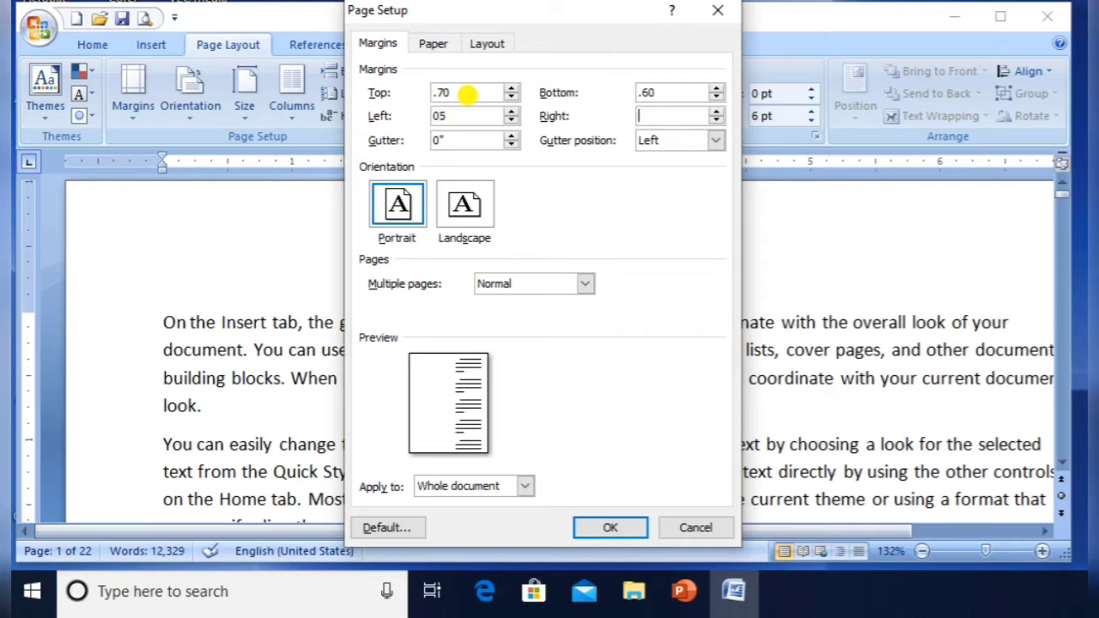
double_click(465, 110)
key("BackSpace")
type(".5")
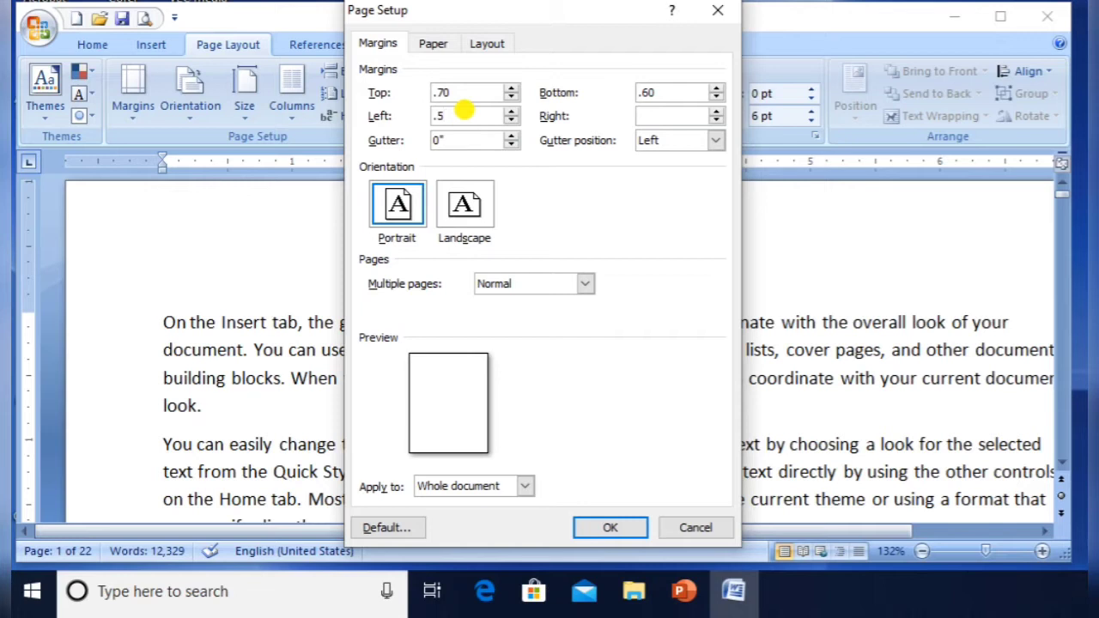
type(".5")
key("shift+Tab")
key("shift+Tab")
key("shift+Tab")
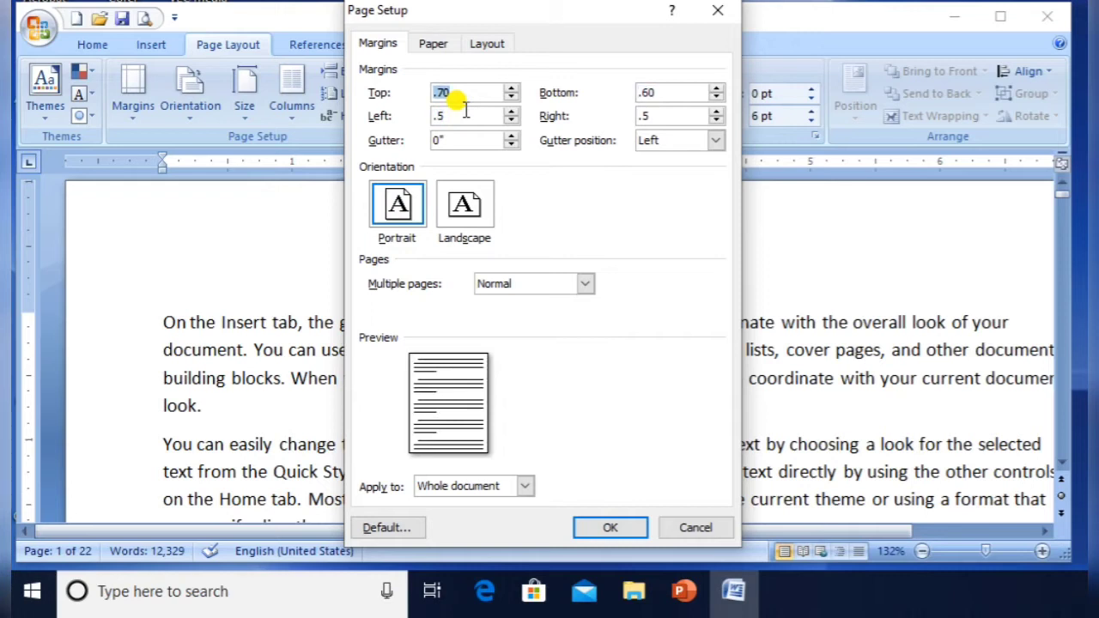
key("Tab")
key("Tab")
key("Tab")
key("shift+Tab")
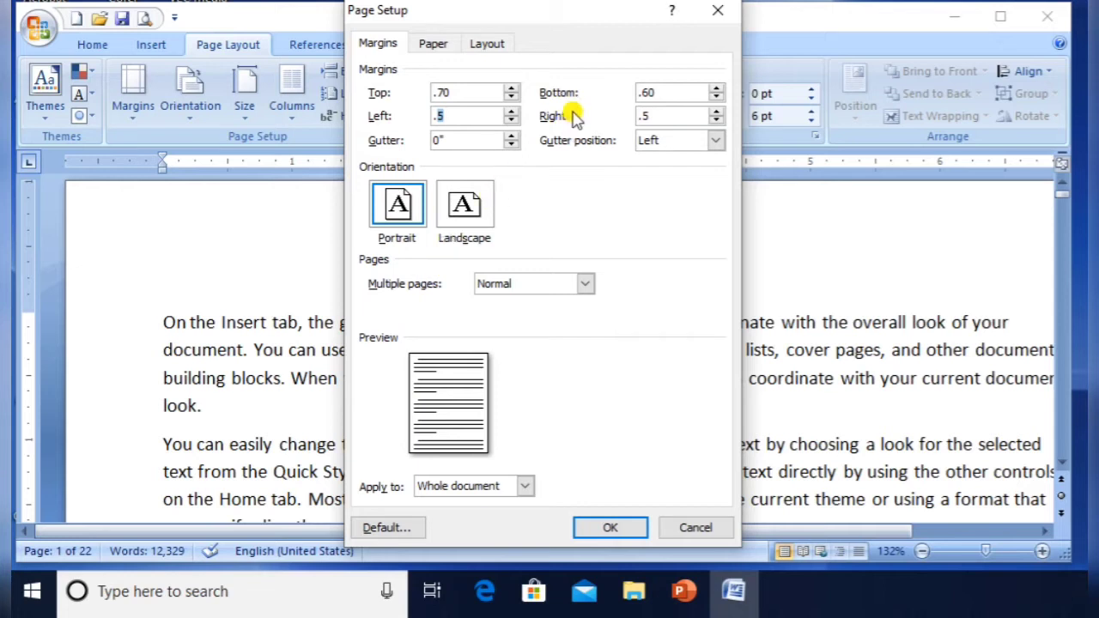
Set the gutter to 0.4 inch and its position to Top
left_click(513, 135)
left_click(512, 135)
left_click(513, 136)
left_click(513, 136)
left_click(512, 135)
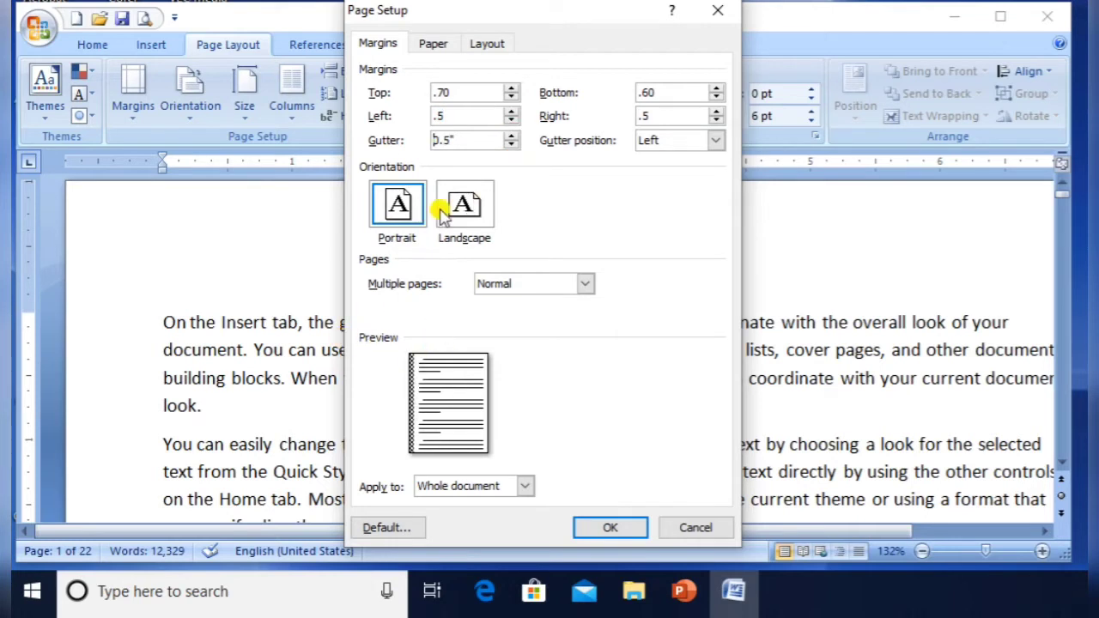
left_click(510, 145)
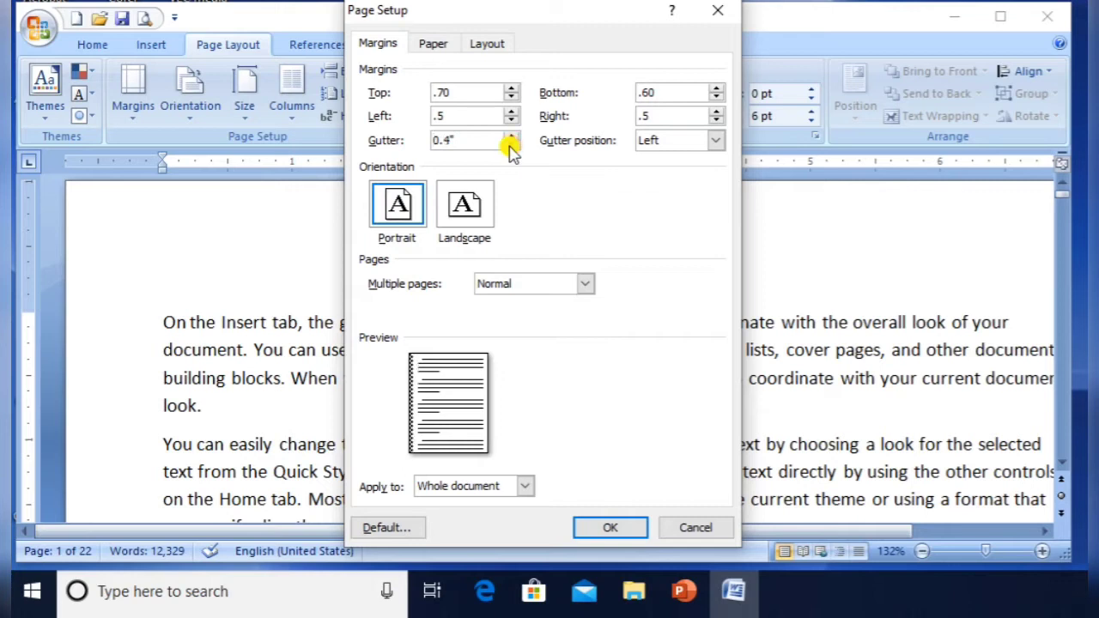
left_click(716, 141)
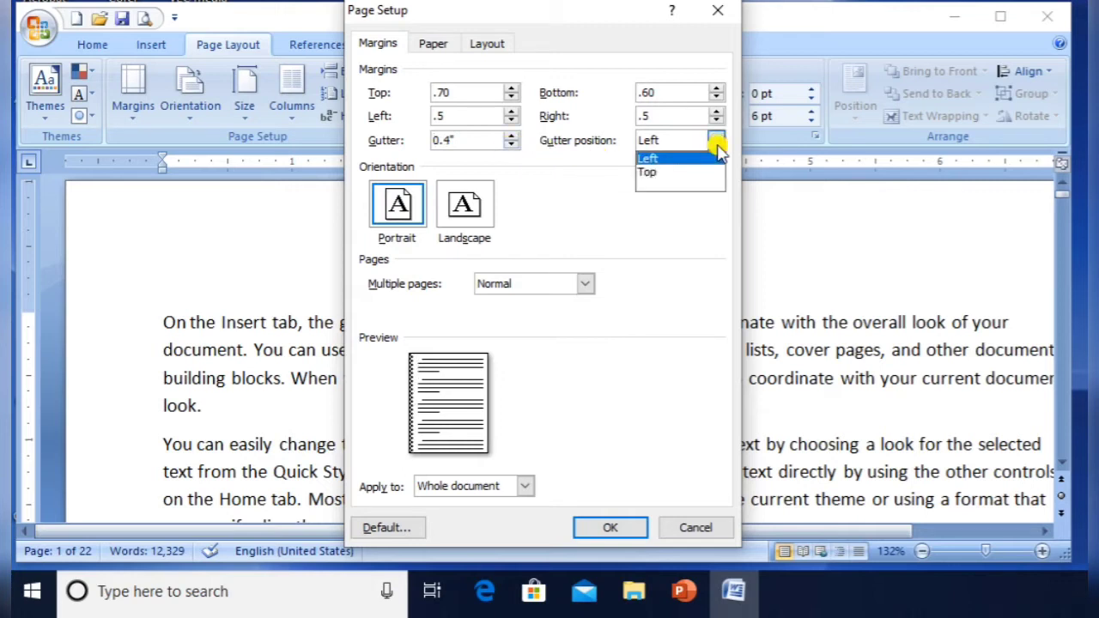
left_click(650, 174)
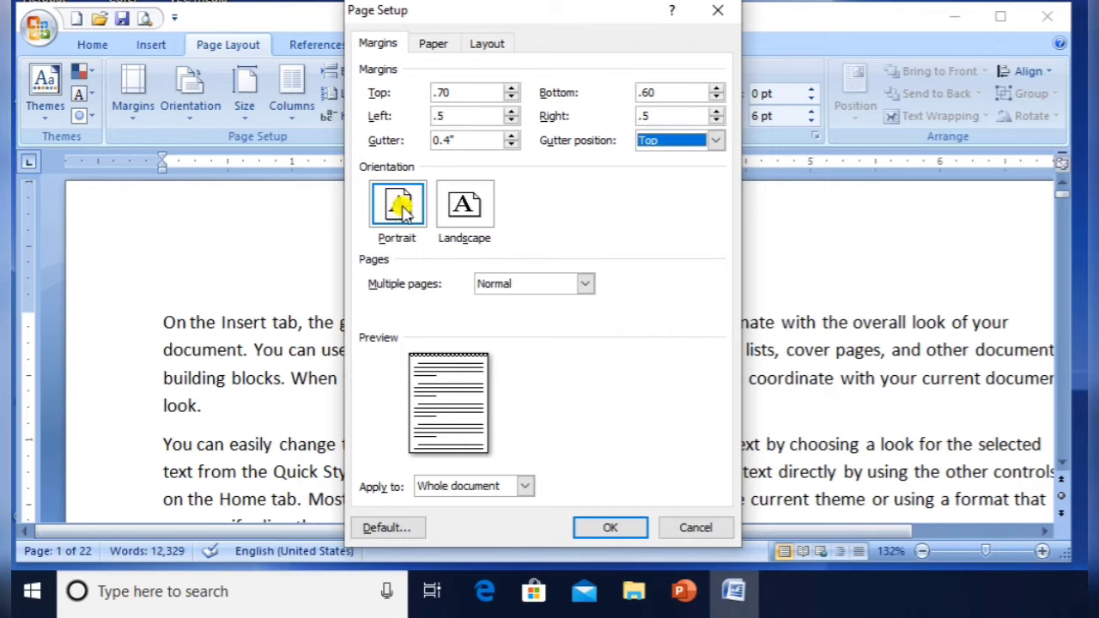
Try landscape orientation, return to portrait, and apply the page setup to the whole document
left_click(461, 216)
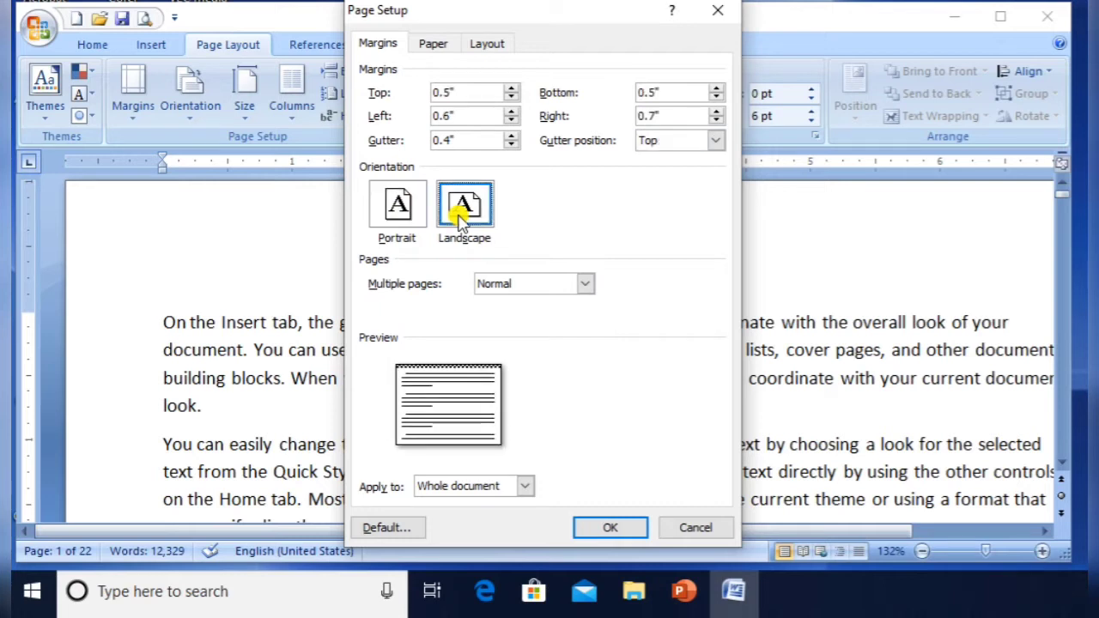
left_click(393, 206)
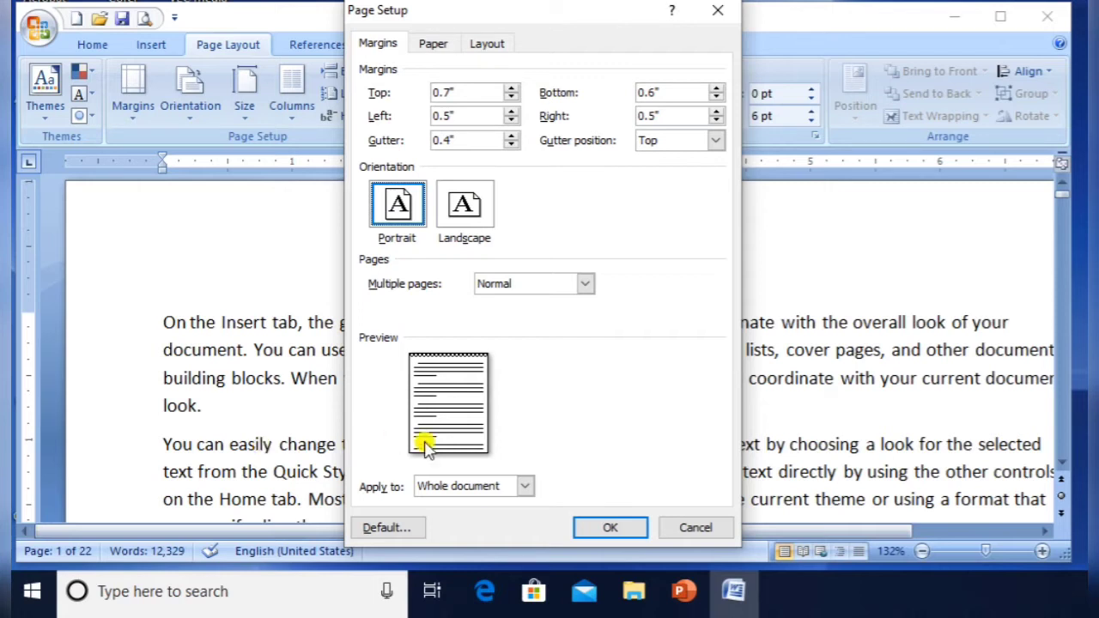
left_click(608, 531)
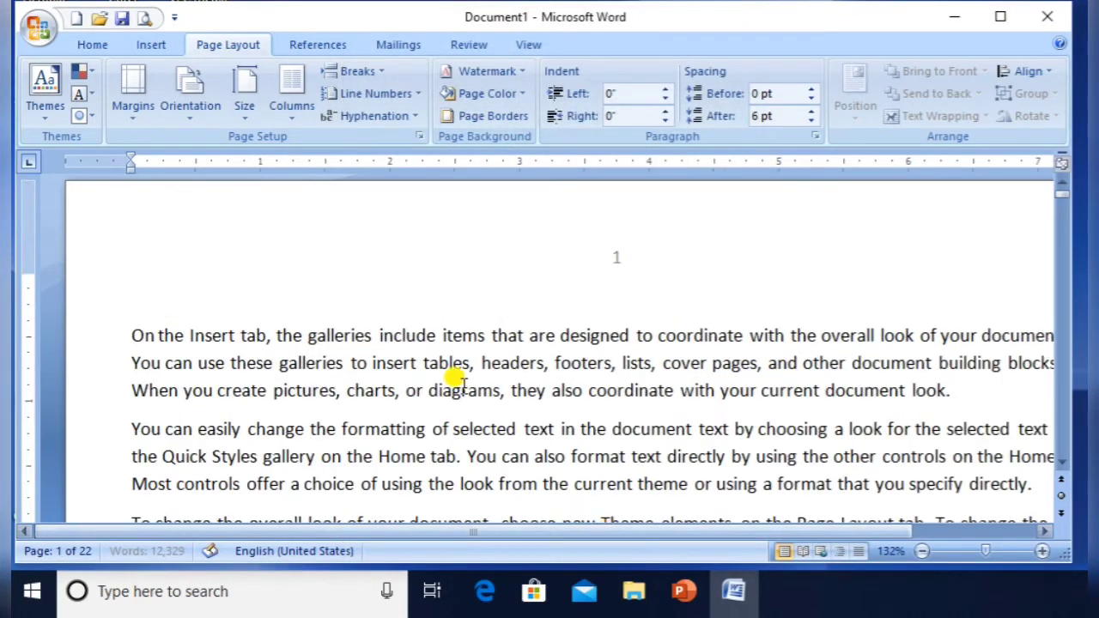
Set the document's paper size to A3
left_click(246, 104)
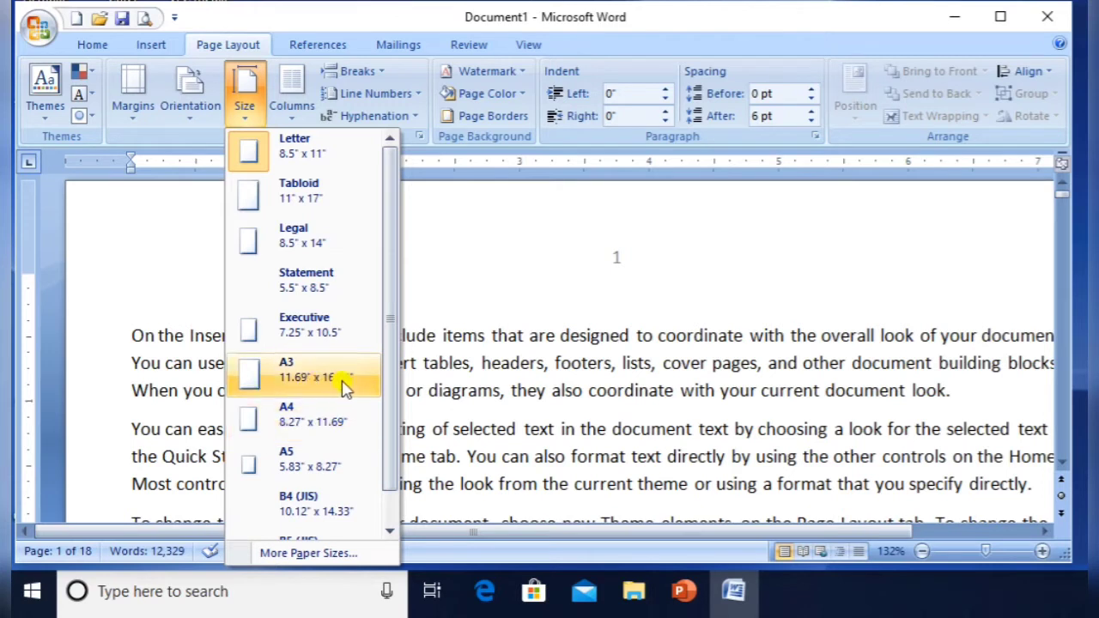
left_click(307, 424)
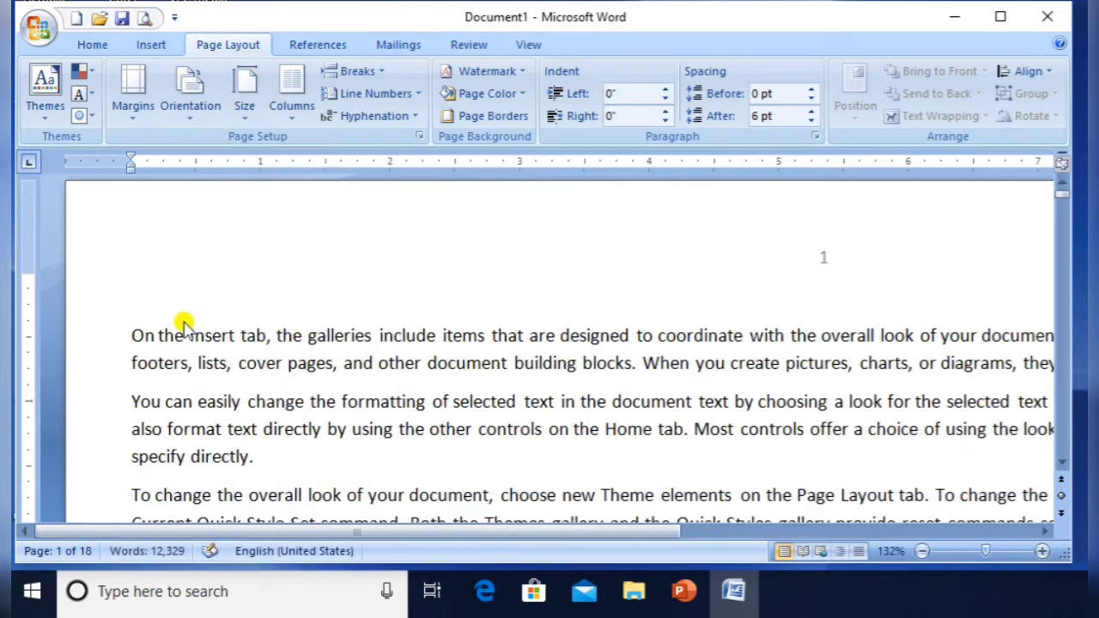
Examine the list of paper sizes and the paper and margin settings in Page Setup, and close without changes
left_click(248, 118)
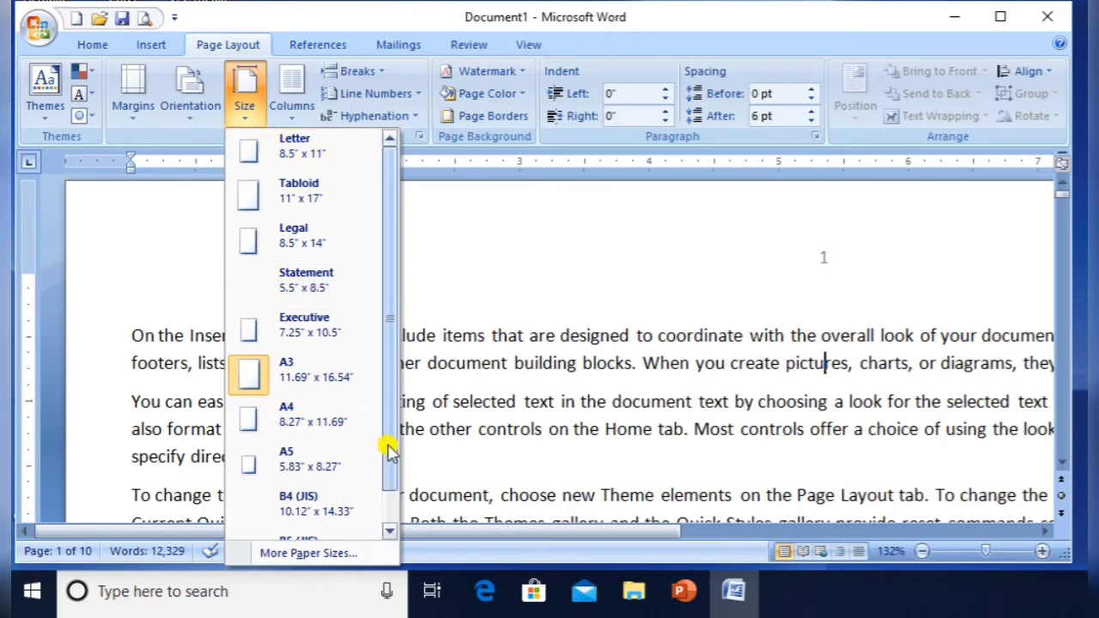
left_click_drag(391, 452, 343, 558)
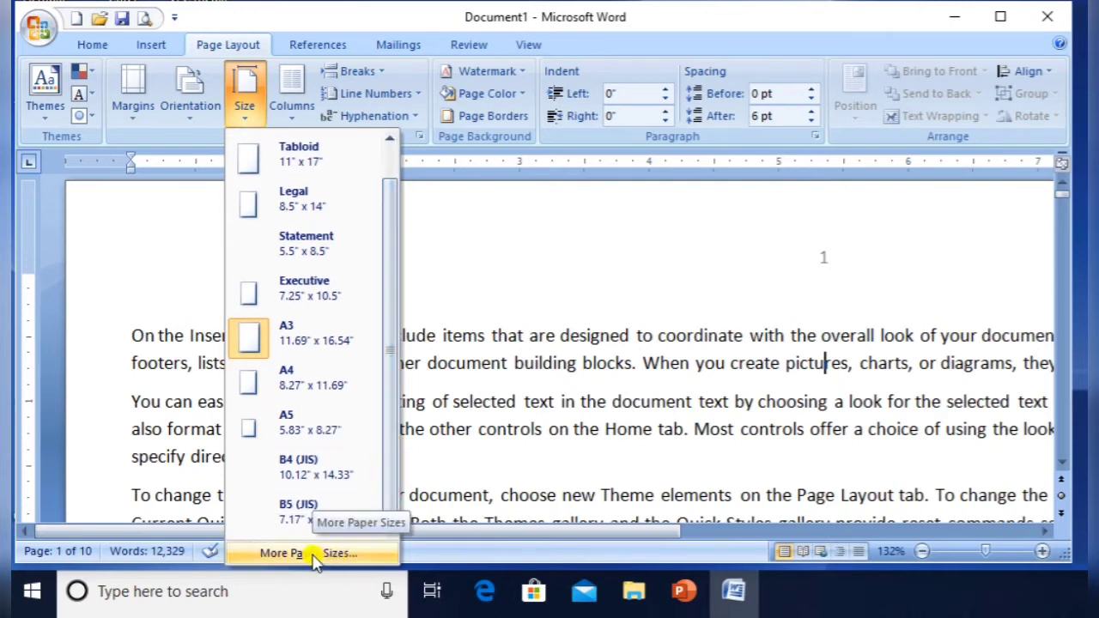
left_click(315, 556)
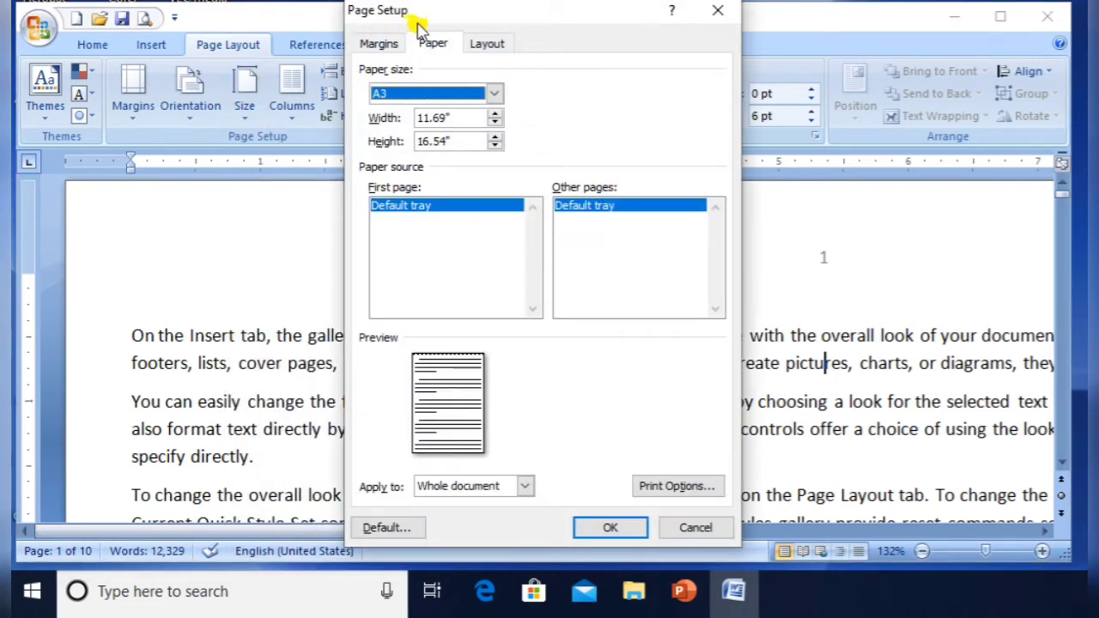
left_click(378, 44)
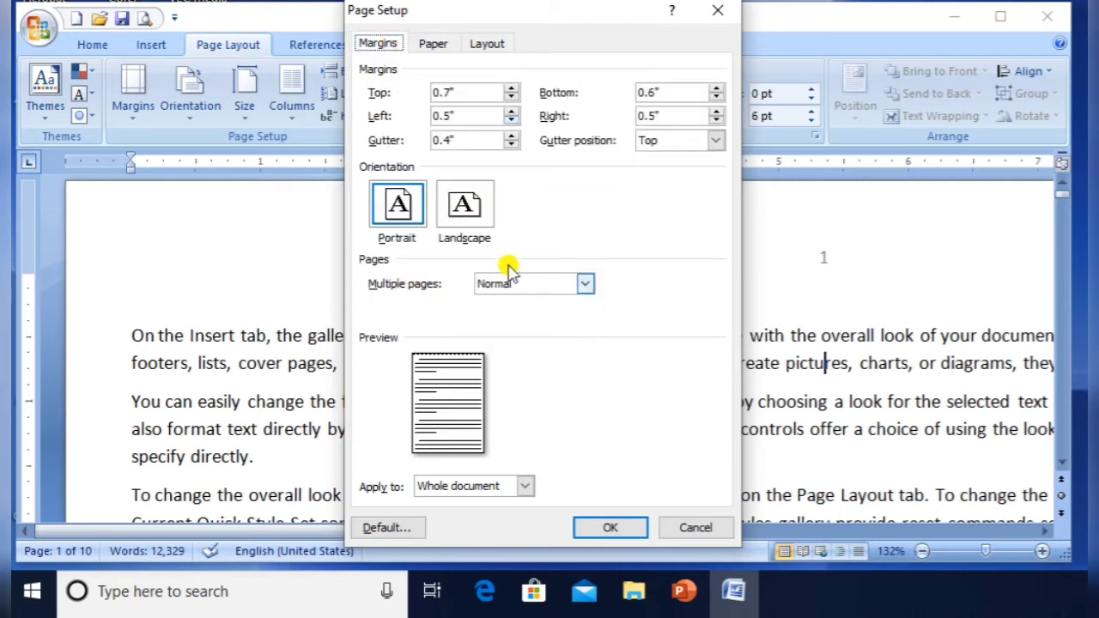
left_click(433, 48)
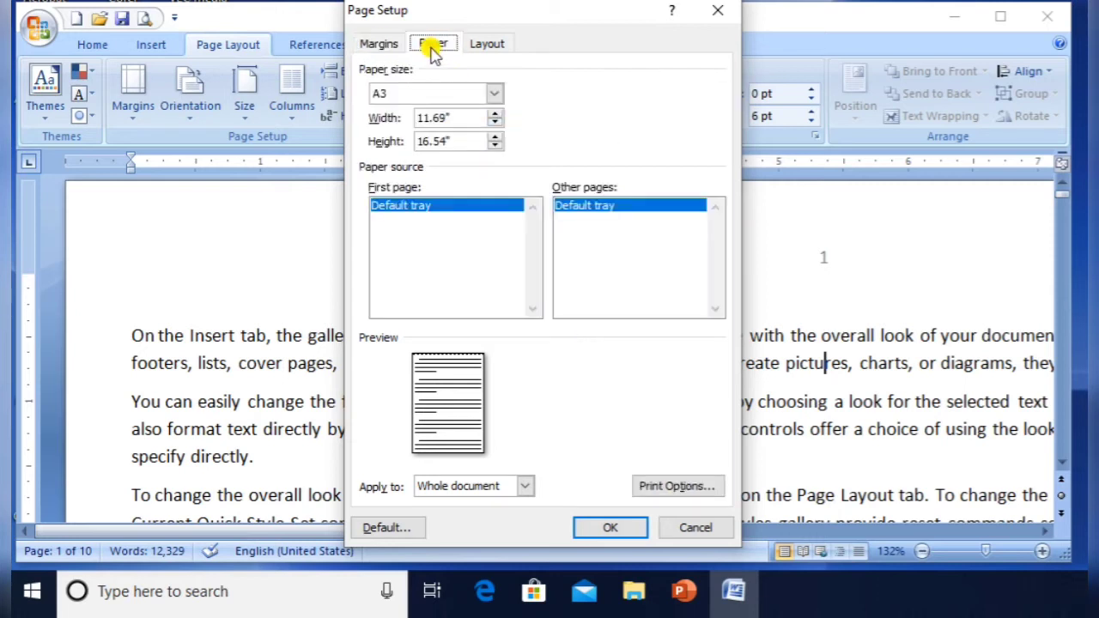
left_click(724, 15)
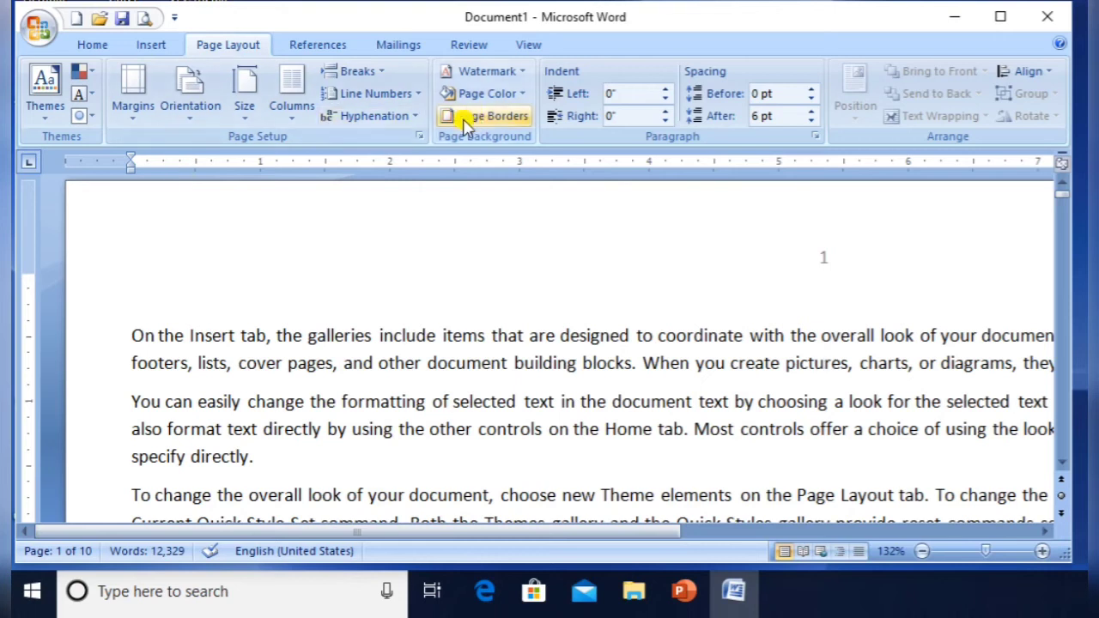
left_click(420, 138)
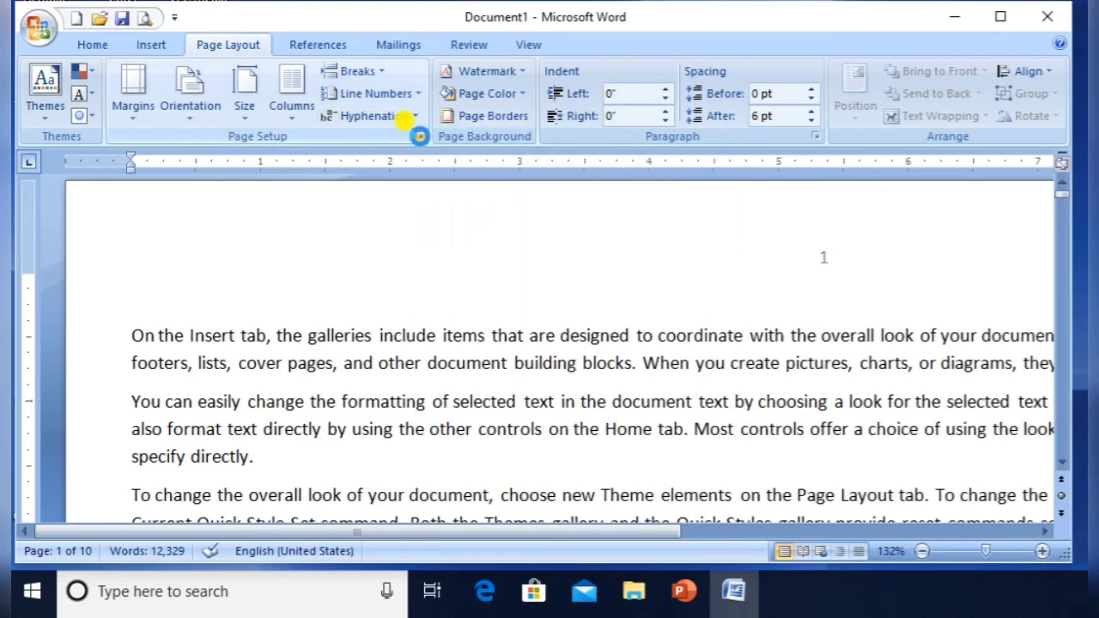
left_click(716, 12)
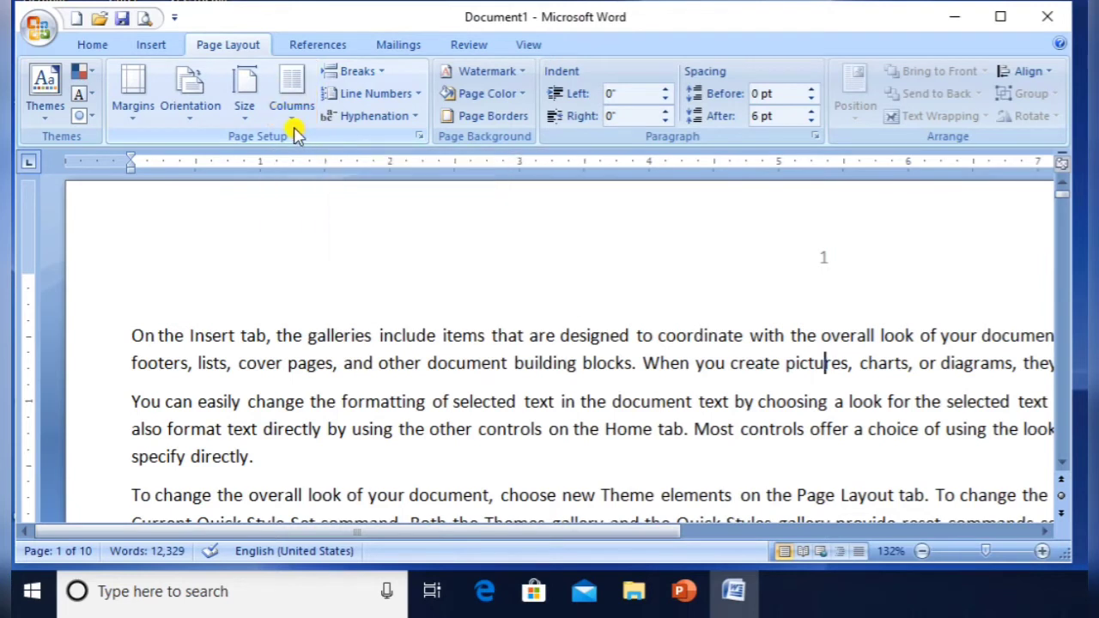
Lay out the document text in two columns and view the page at 78% zoom
left_click(336, 361)
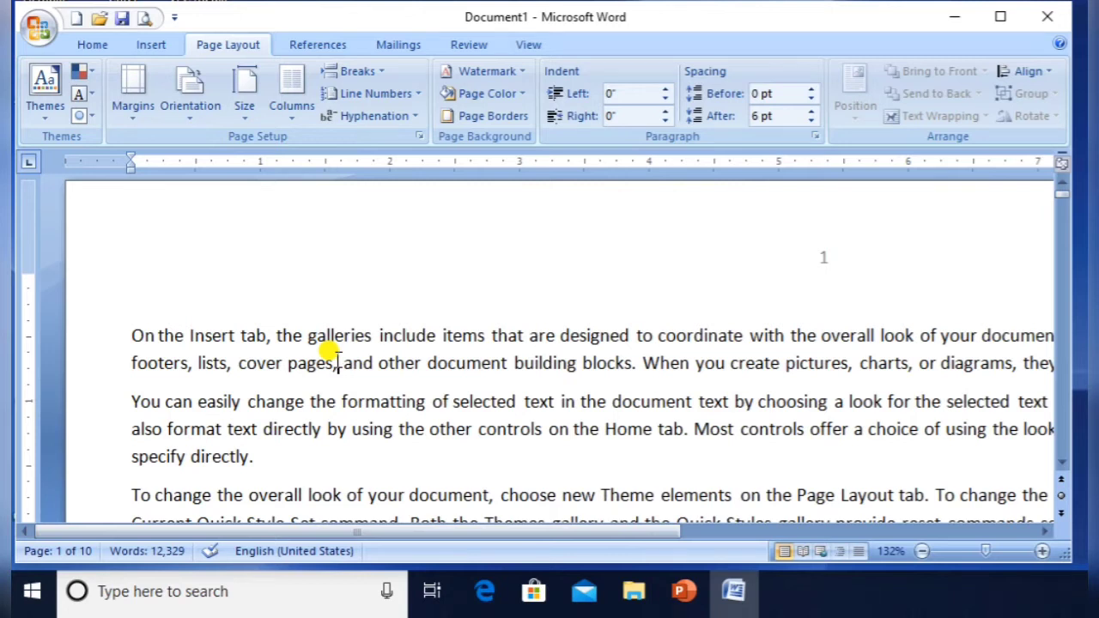
left_click(293, 113)
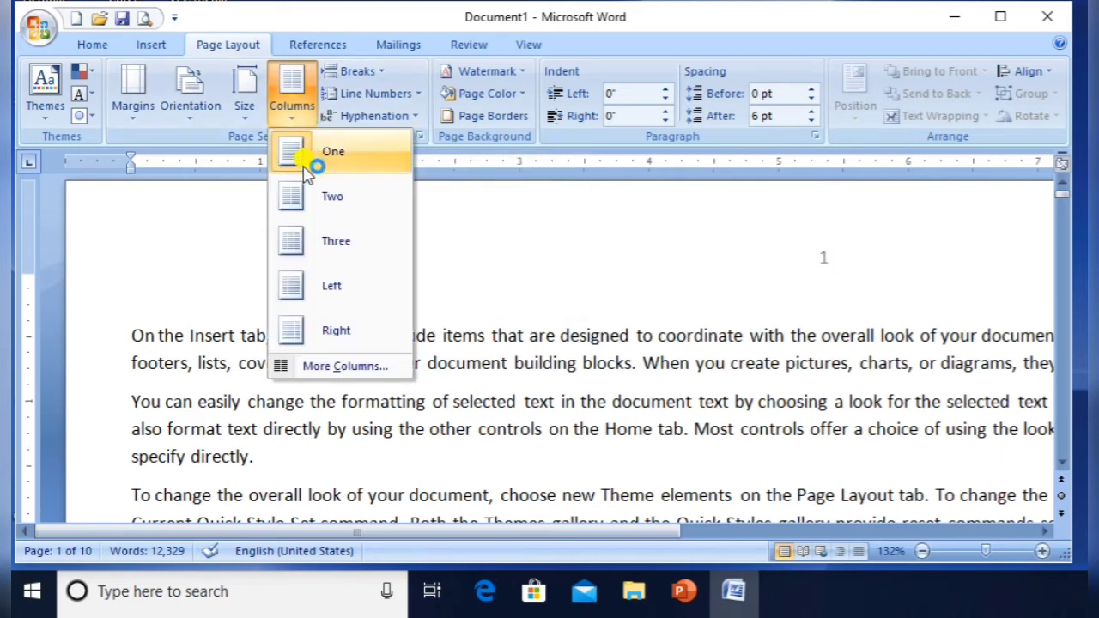
left_click(310, 205)
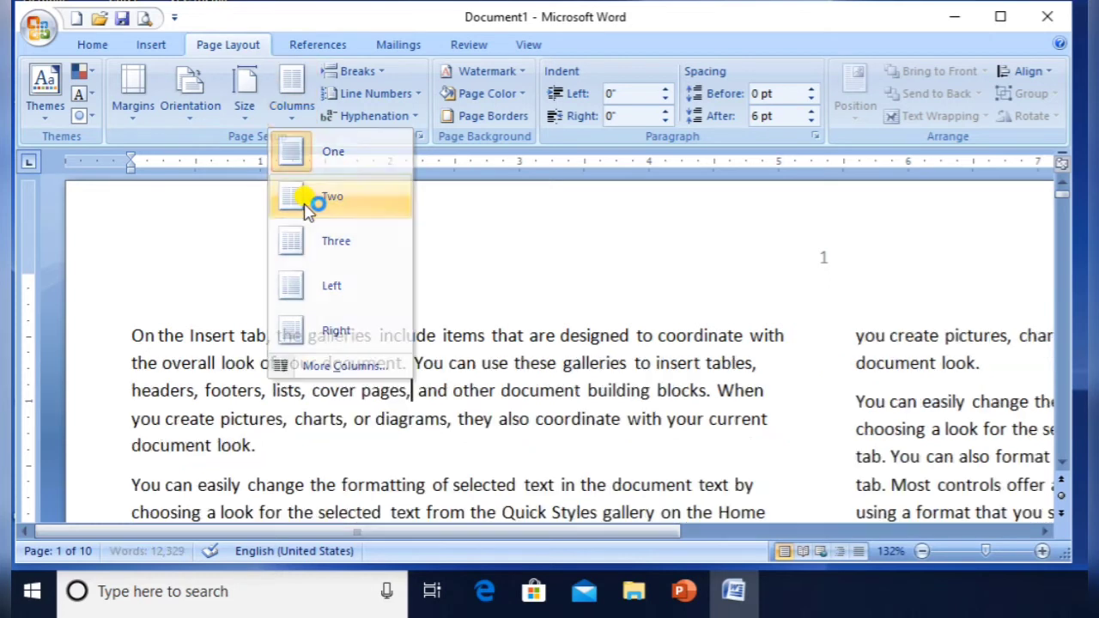
left_click(816, 382)
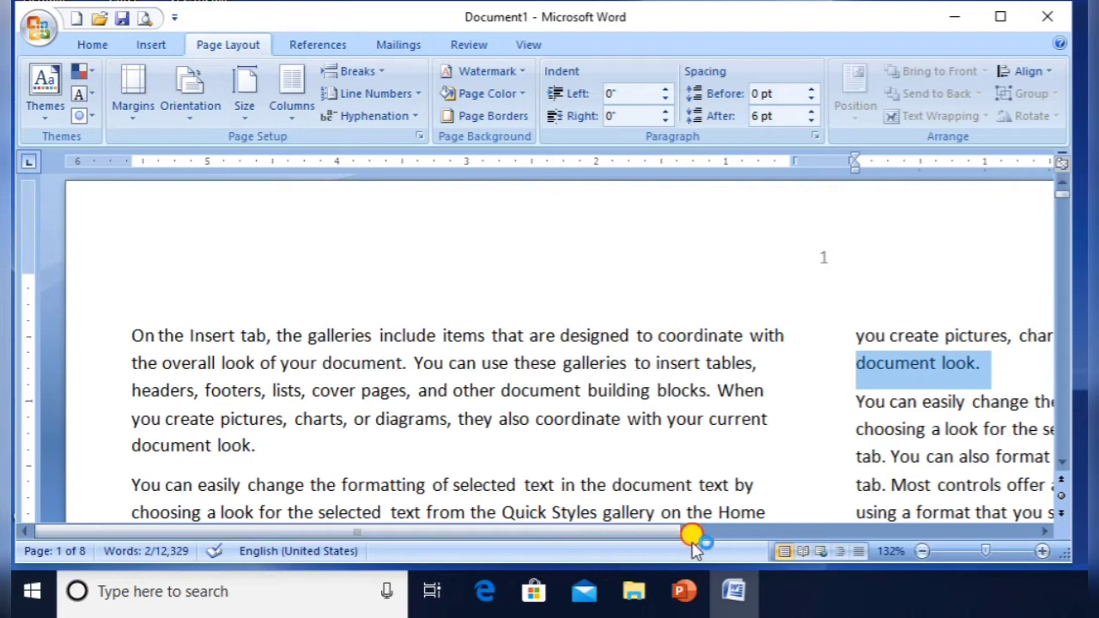
left_click_drag(673, 537, 498, 592)
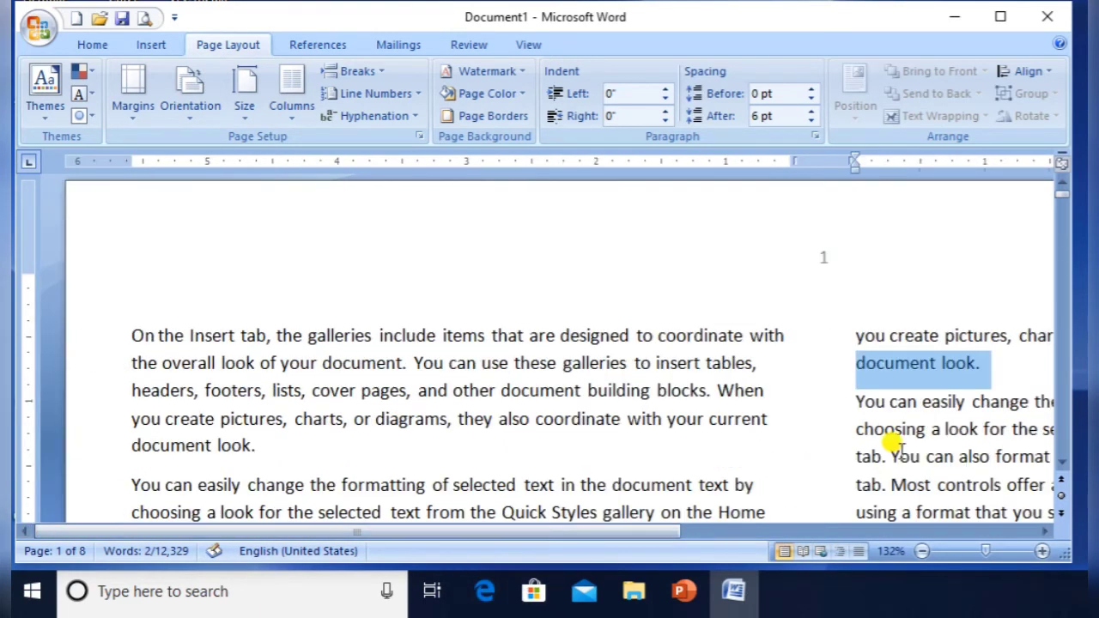
left_click(971, 552)
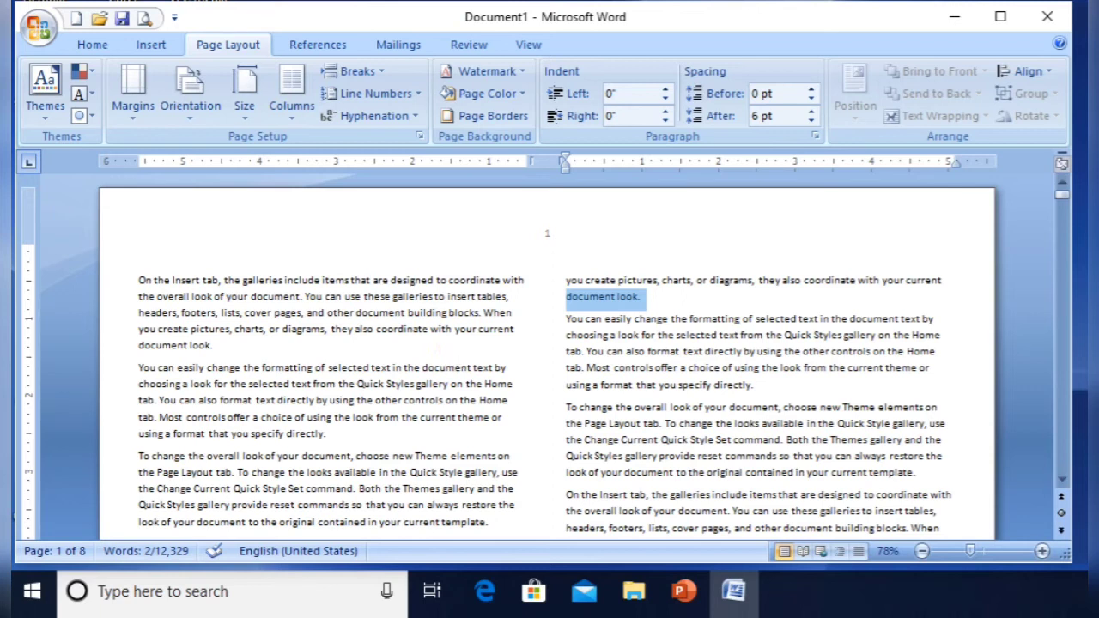
left_click_drag(1062, 196, 1033, 184)
Put the selected words "document look." in three columns, and apply three columns to the section above them as well
left_click(290, 96)
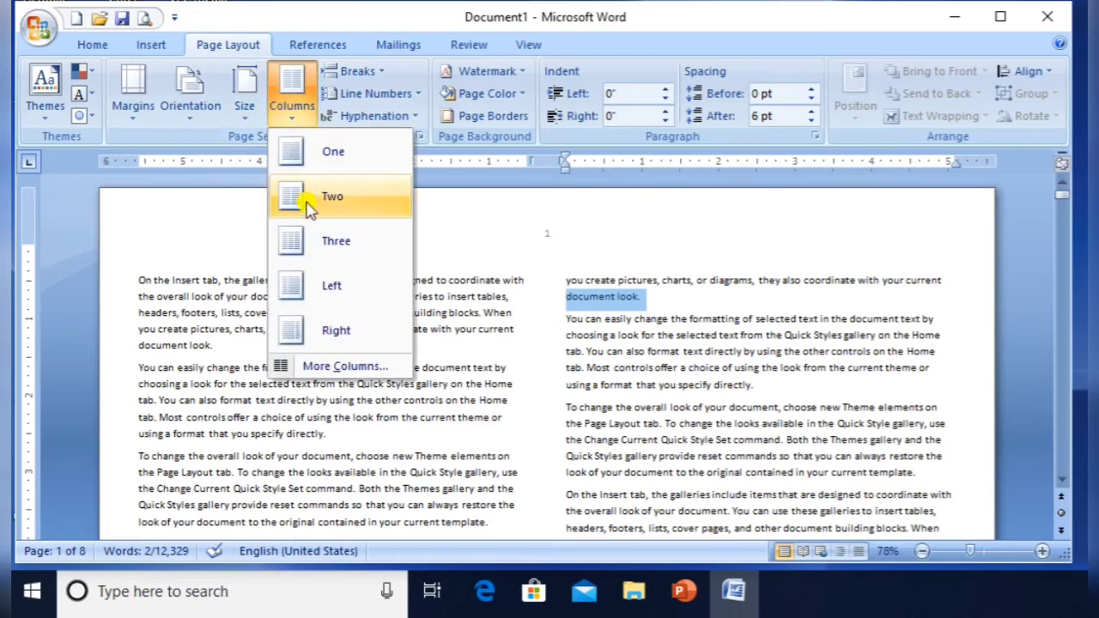
left_click(303, 243)
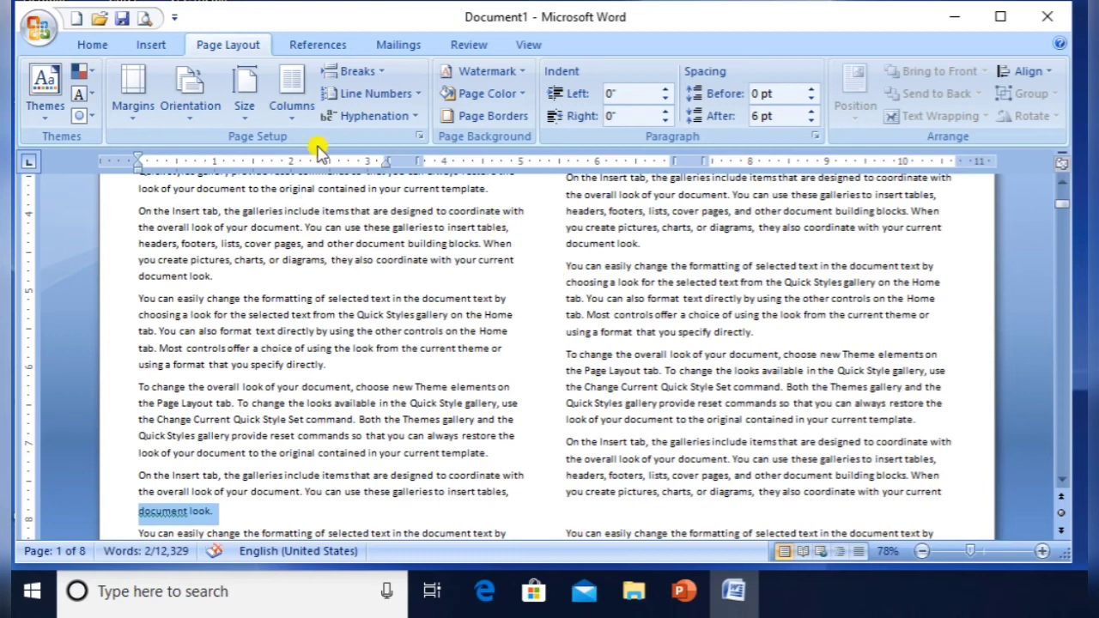
left_click(284, 307)
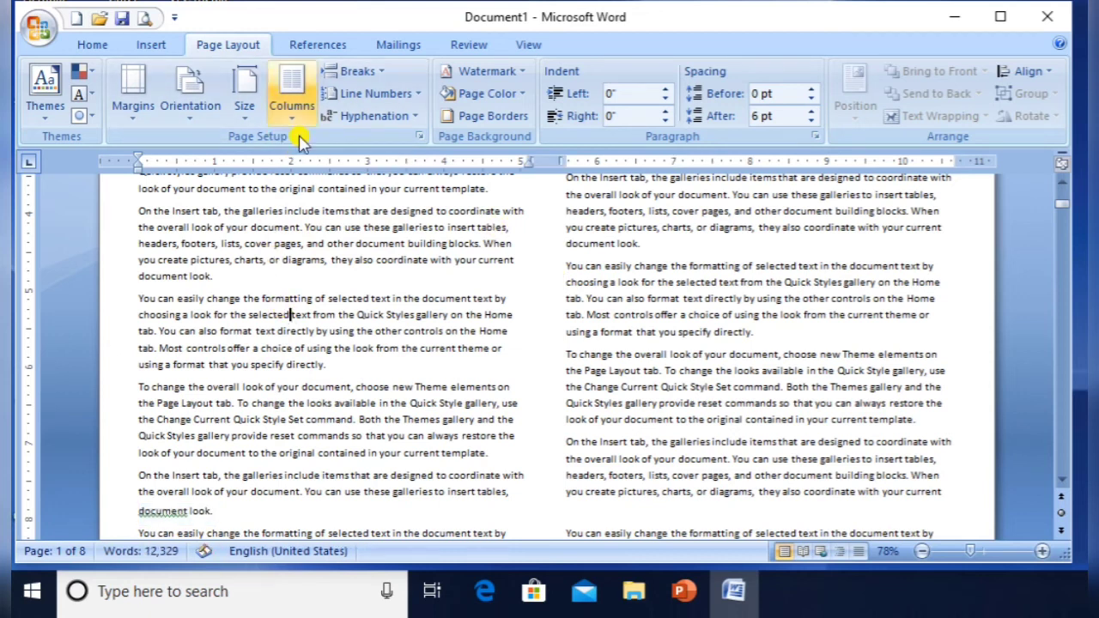
left_click(293, 99)
left_click(302, 243)
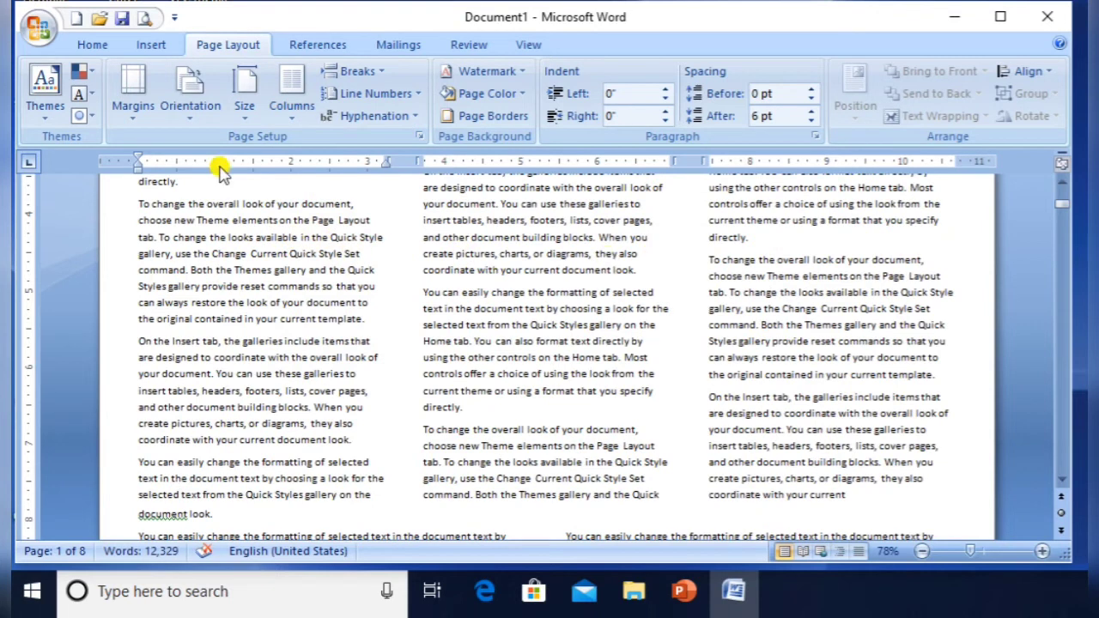
Apply the Right column preset to the section, and replace it with the Left preset
left_click(292, 96)
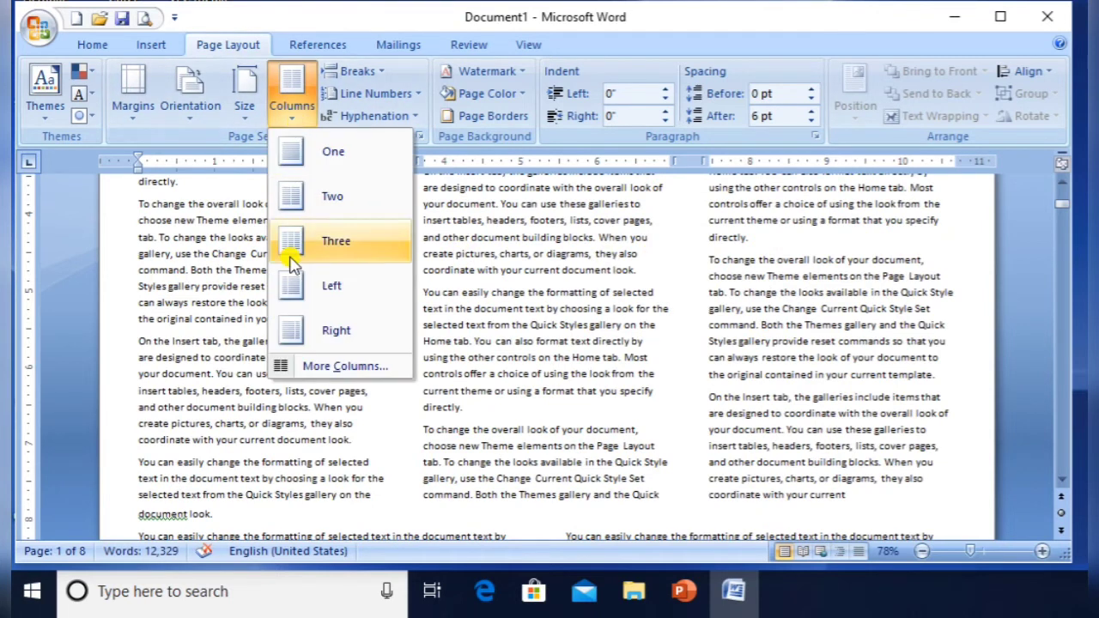
left_click(291, 329)
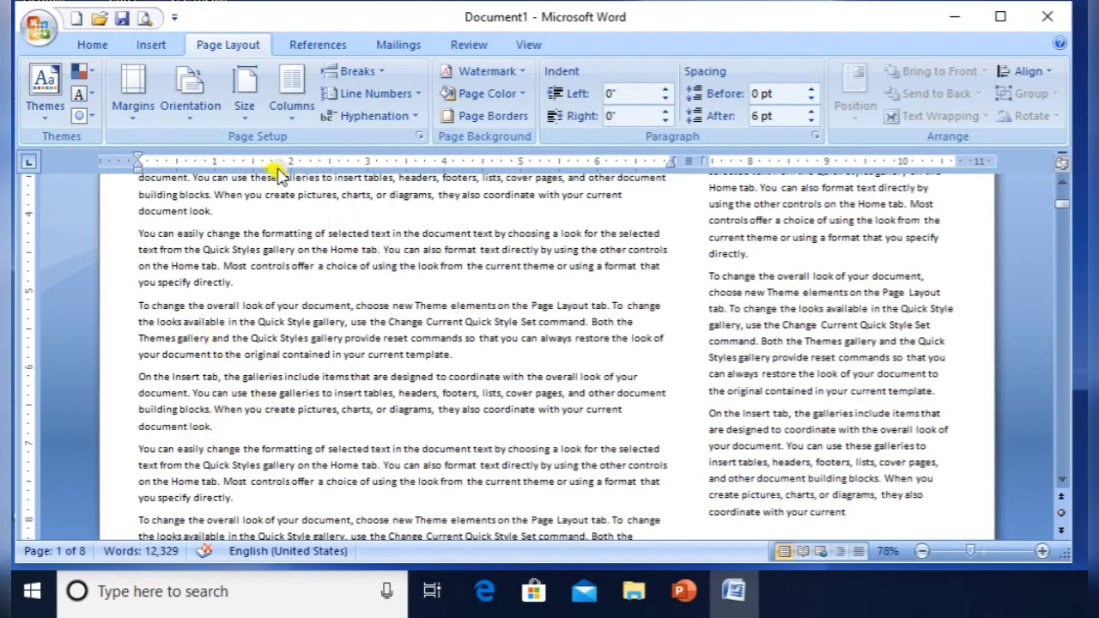
left_click(287, 120)
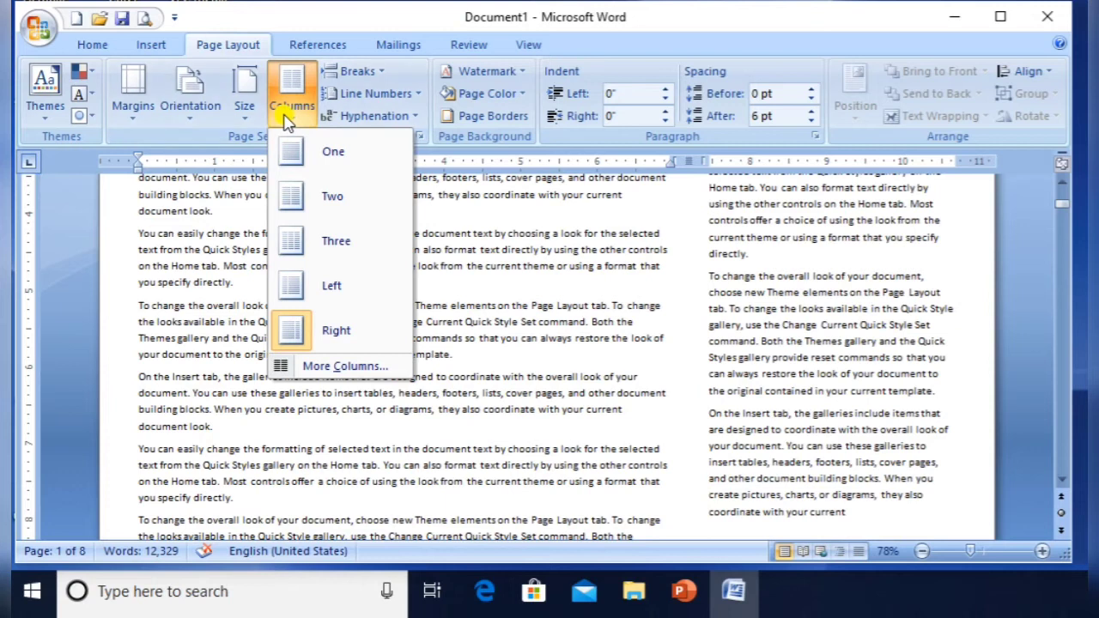
left_click(331, 283)
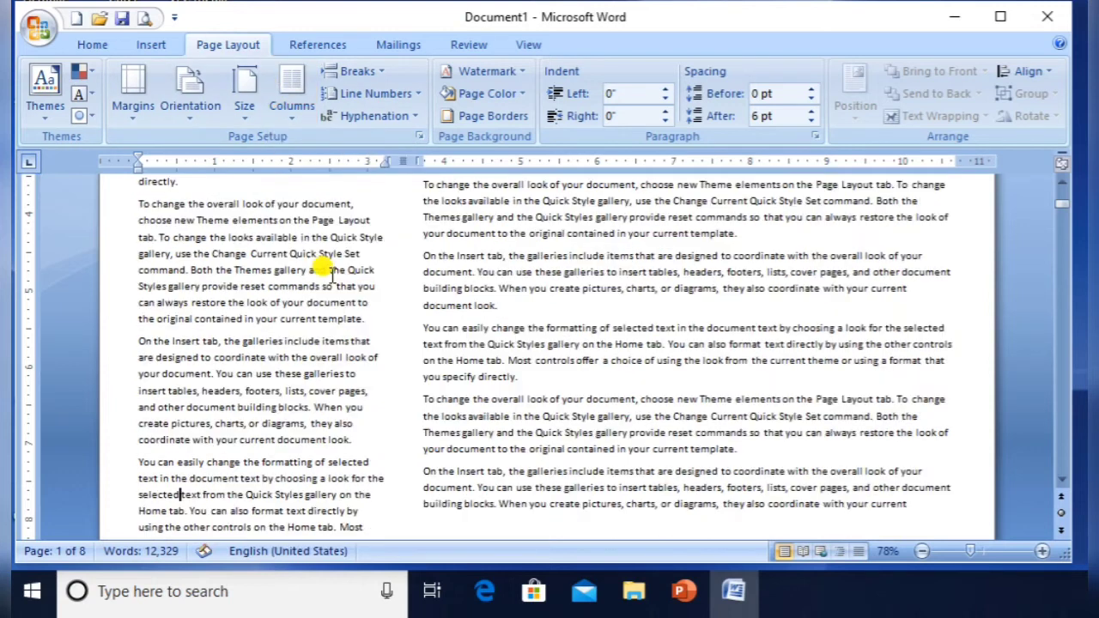
Open the custom column settings and set this section to 5 columns of equal width
left_click(294, 119)
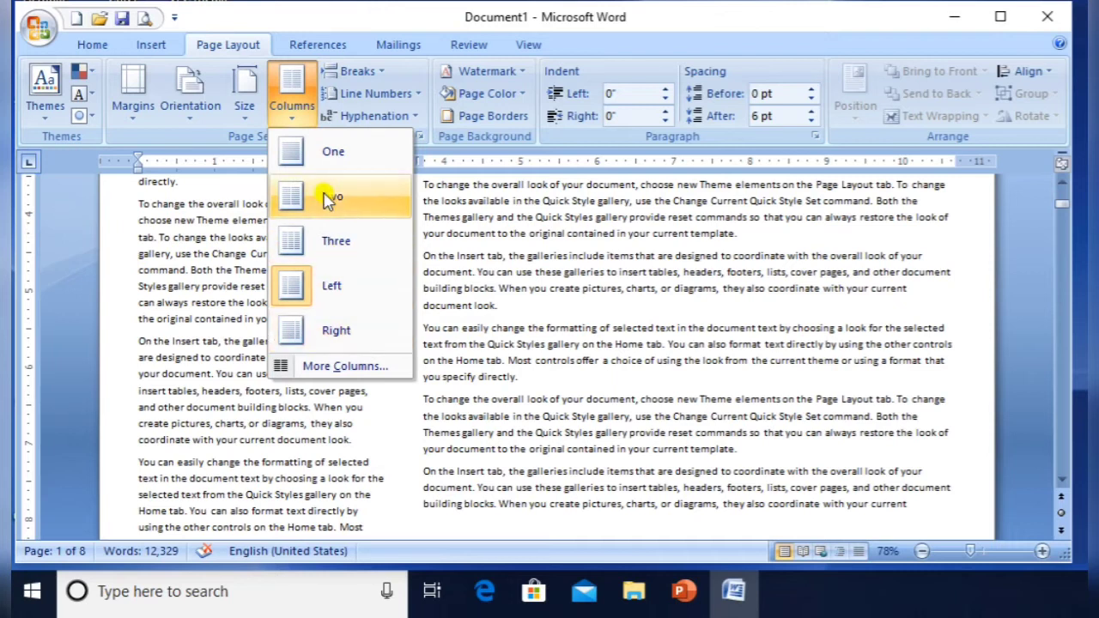
left_click(321, 367)
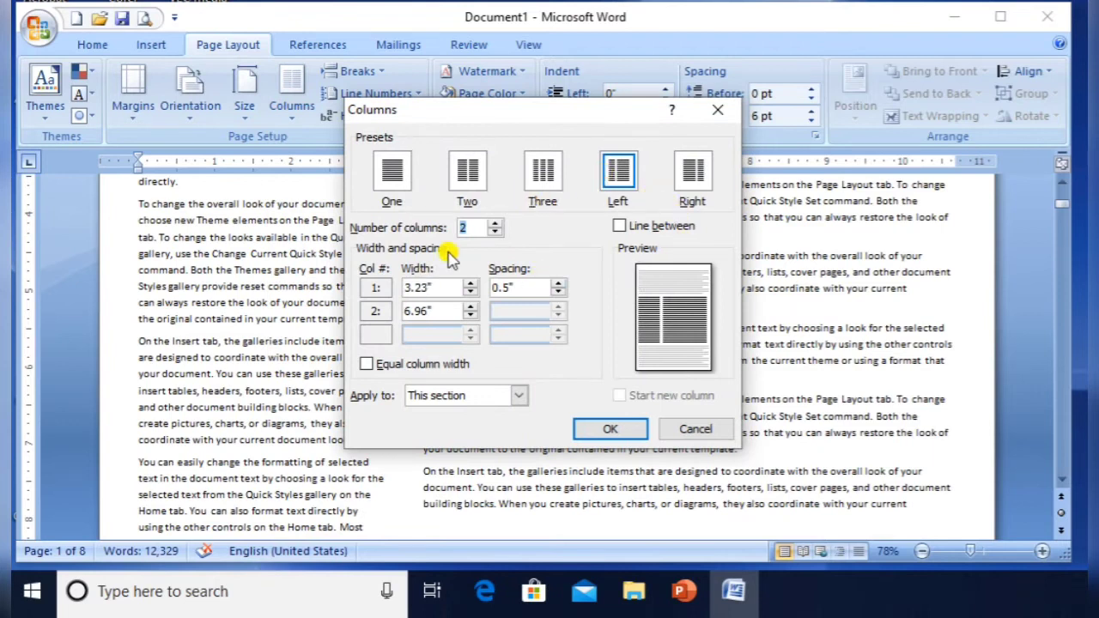
left_click(495, 225)
left_click(495, 225)
left_click(496, 225)
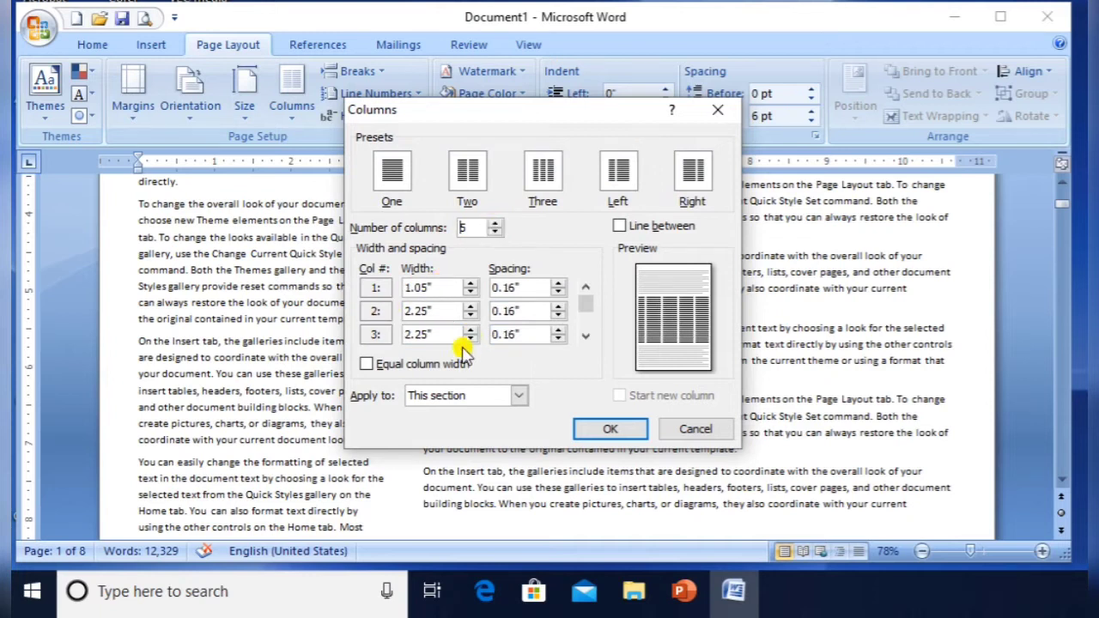
left_click(367, 364)
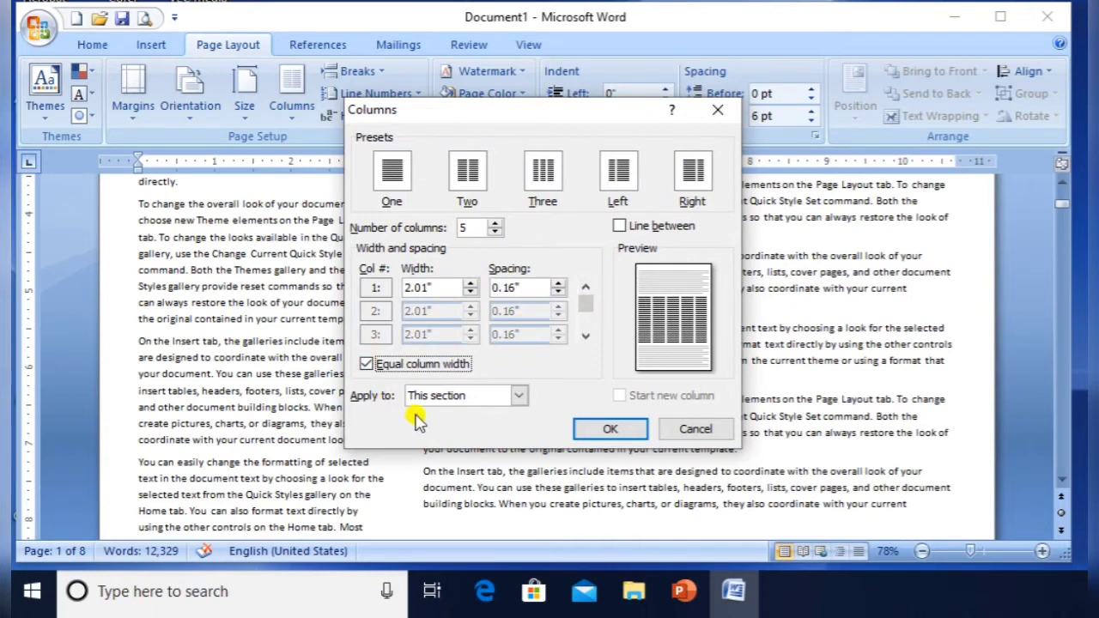
left_click(608, 428)
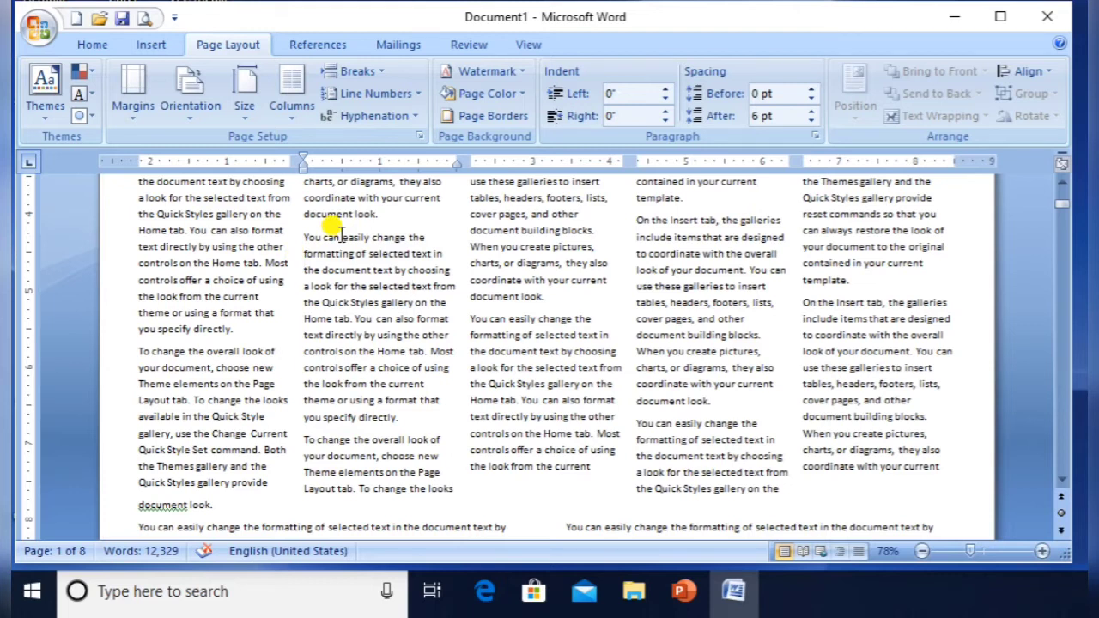
Undo all the column changes back to the single-column layout
key("ctrl+z")
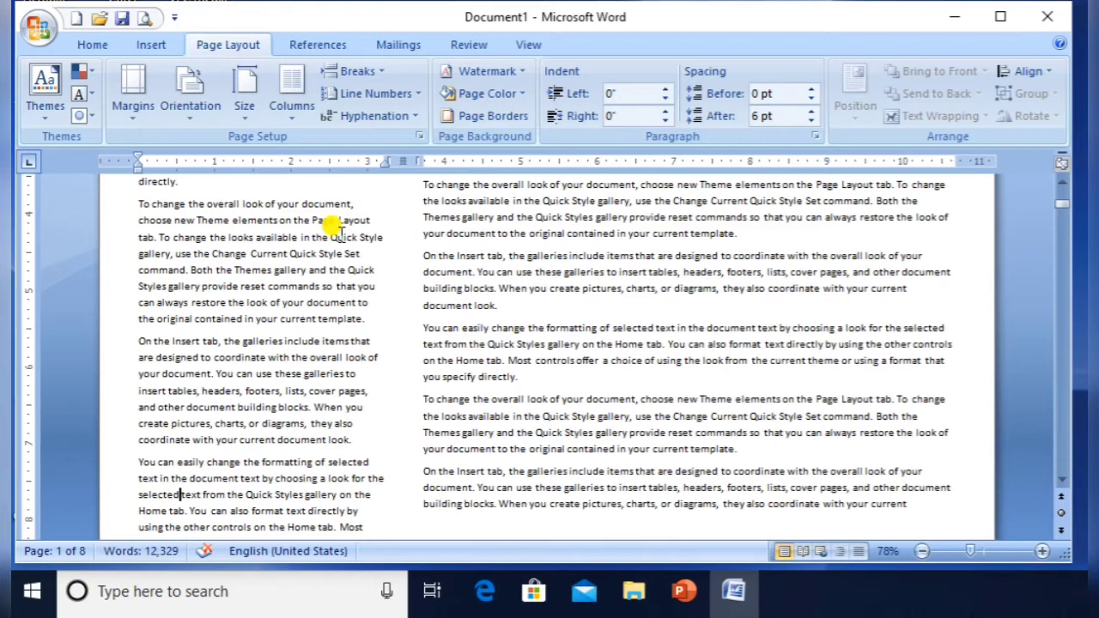
key("ctrl+z")
key("ctrl+z")
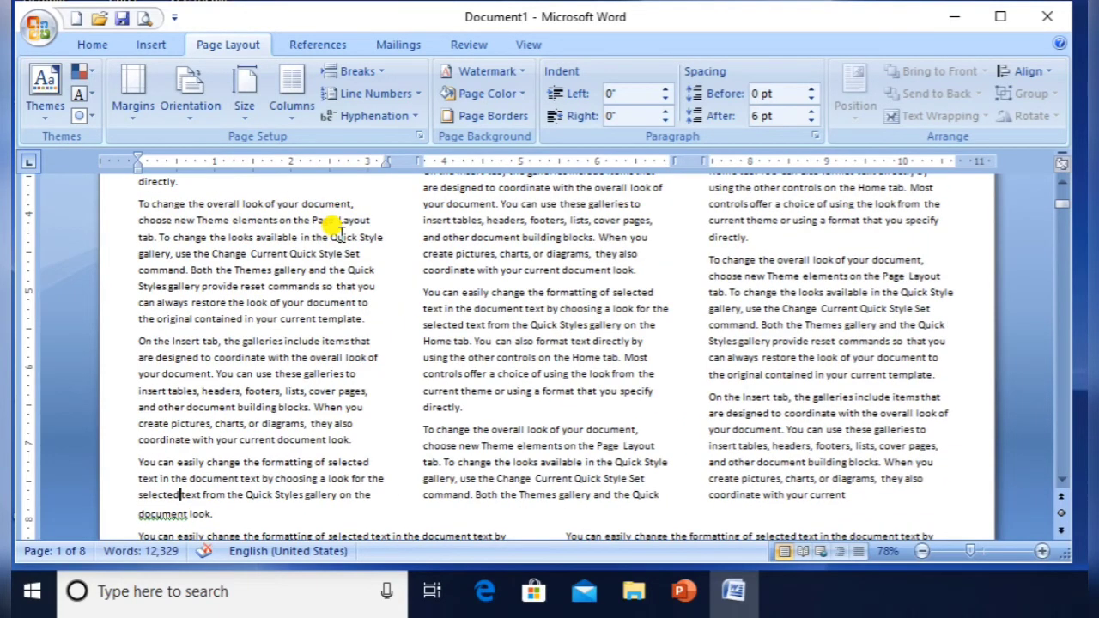
key("ctrl+z")
key("ctrl+z")
key("ctrl+z")
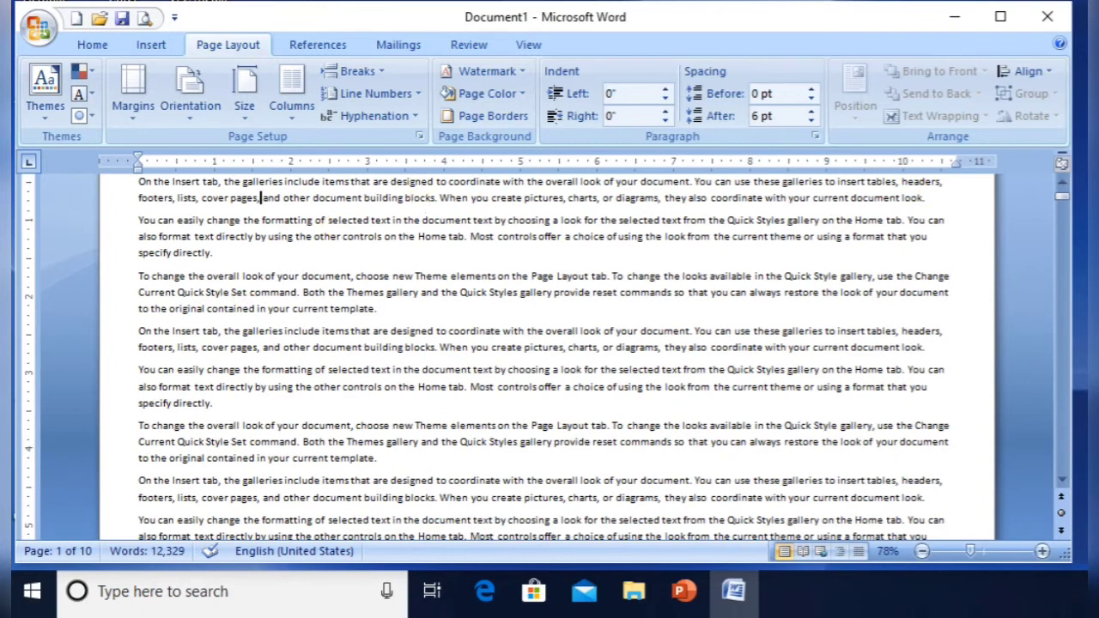
Put the first five paragraphs of the document in three columns
scroll(1057, 190, "up", 1)
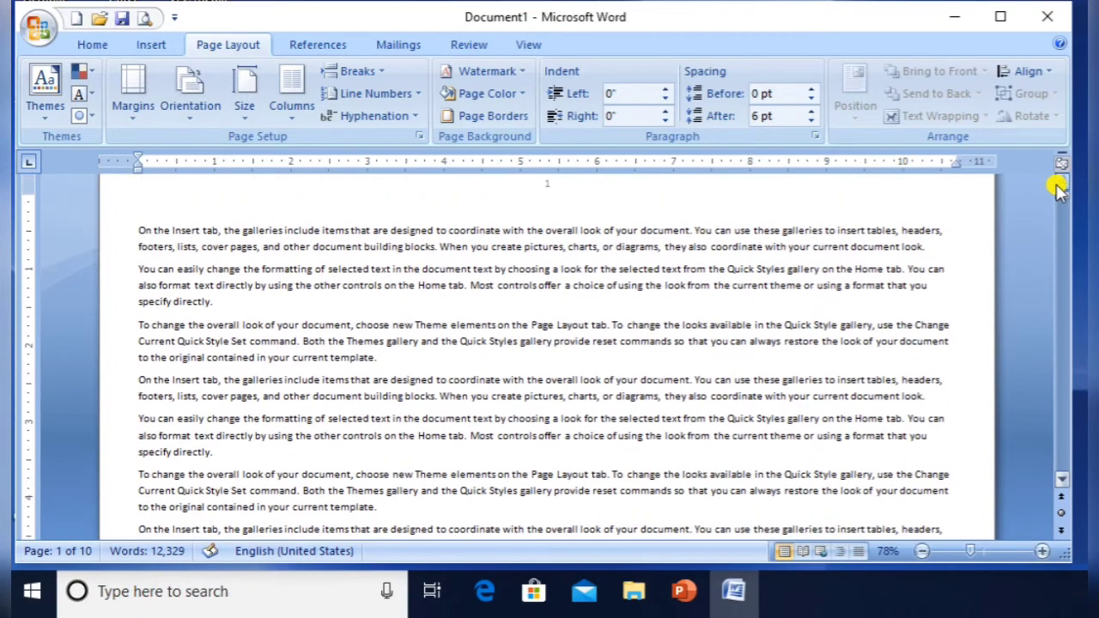
left_click(231, 452)
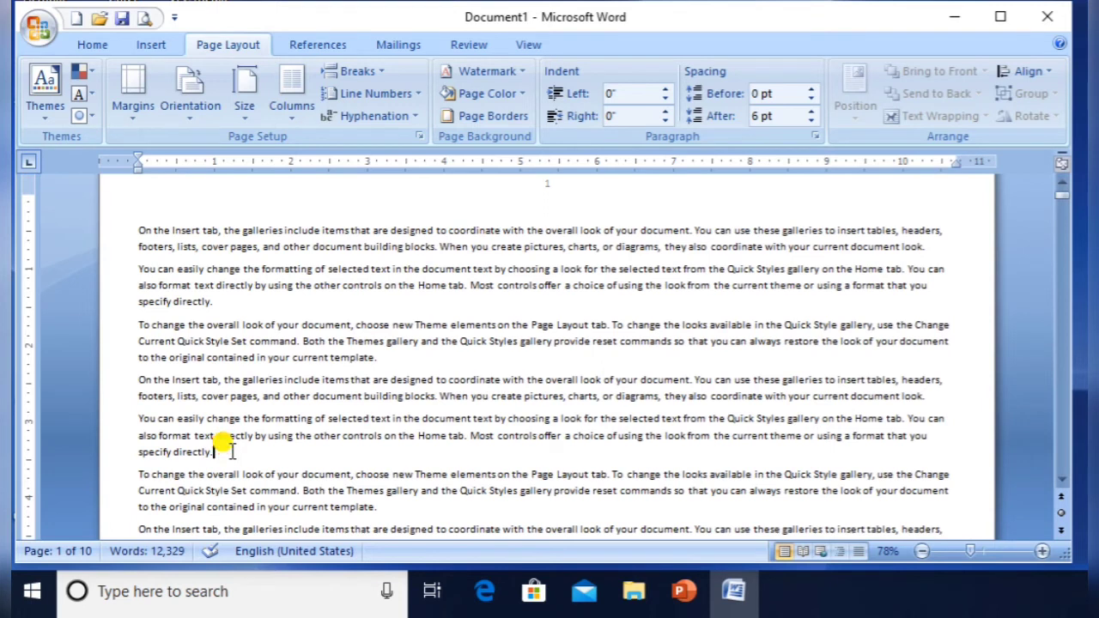
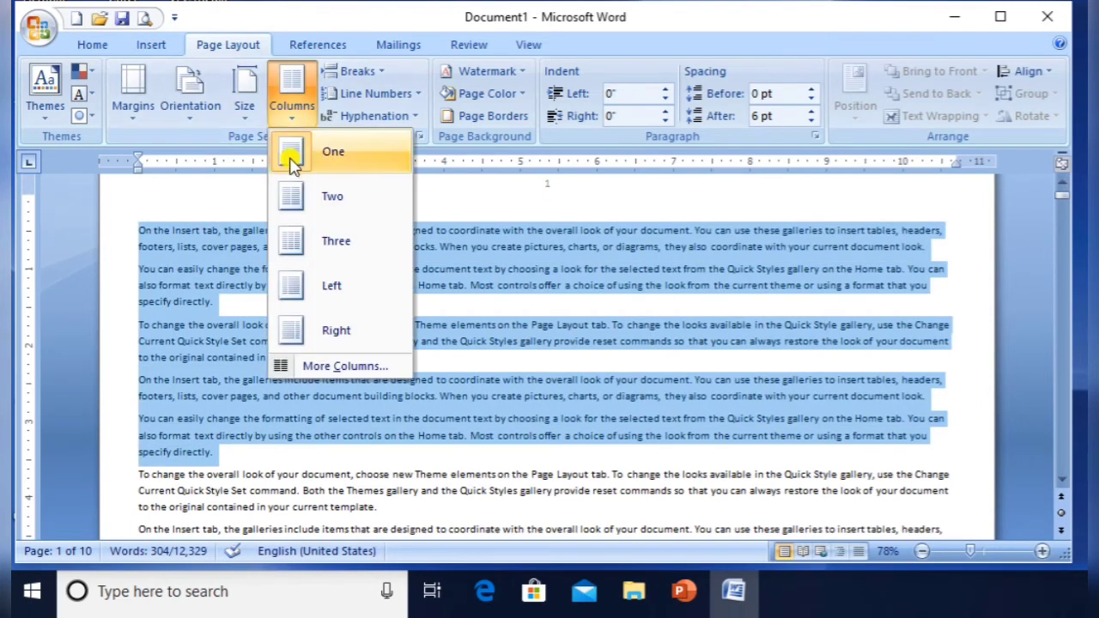
left_click(309, 244)
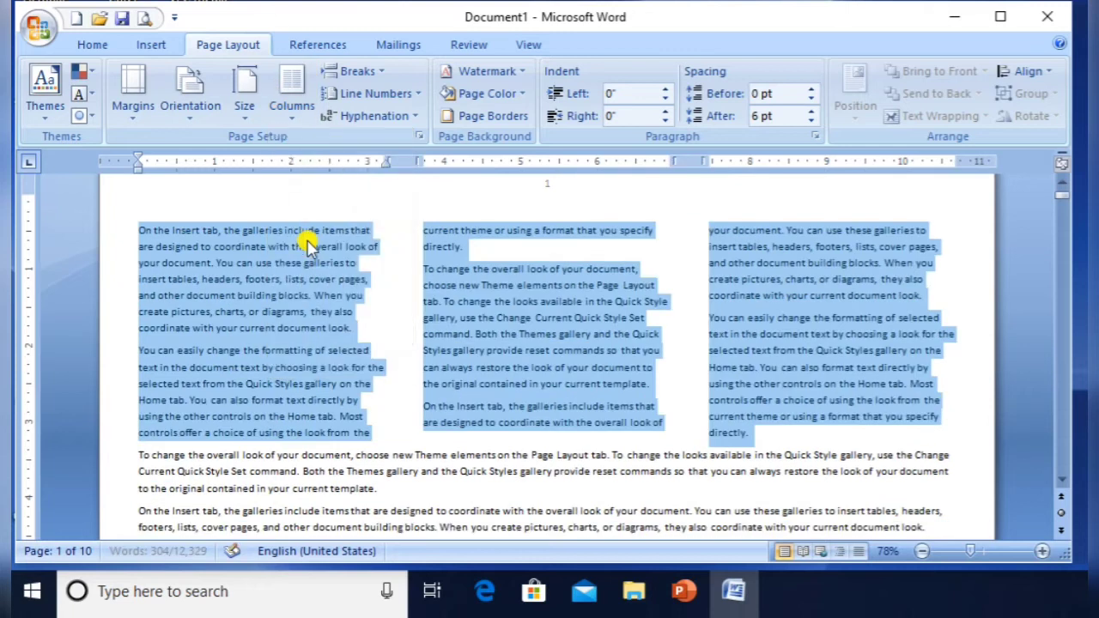
Select six single-column paragraphs further down the first page, put them in three columns, and switch them to the Left column preset
left_click(1063, 481)
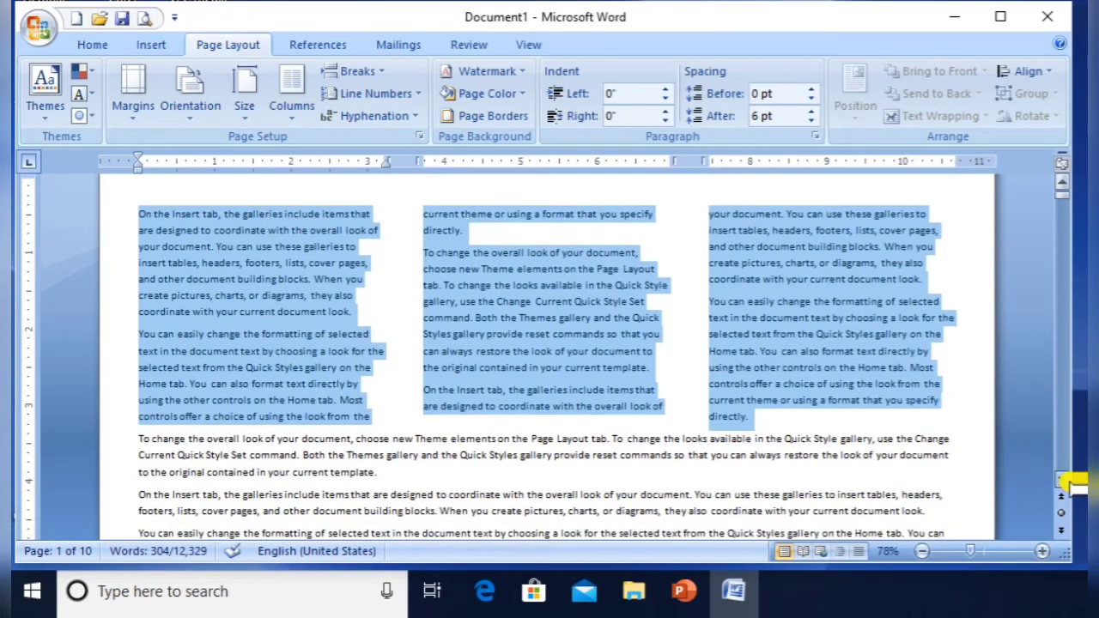
scroll(1063, 480, "down", 4)
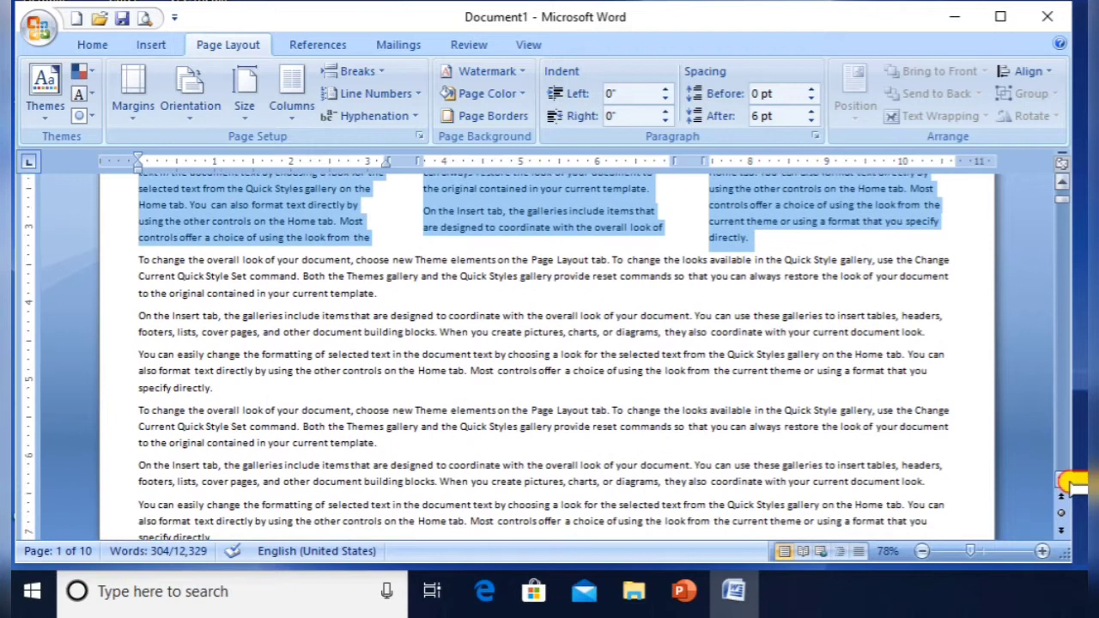
scroll(1063, 481, "down", 4)
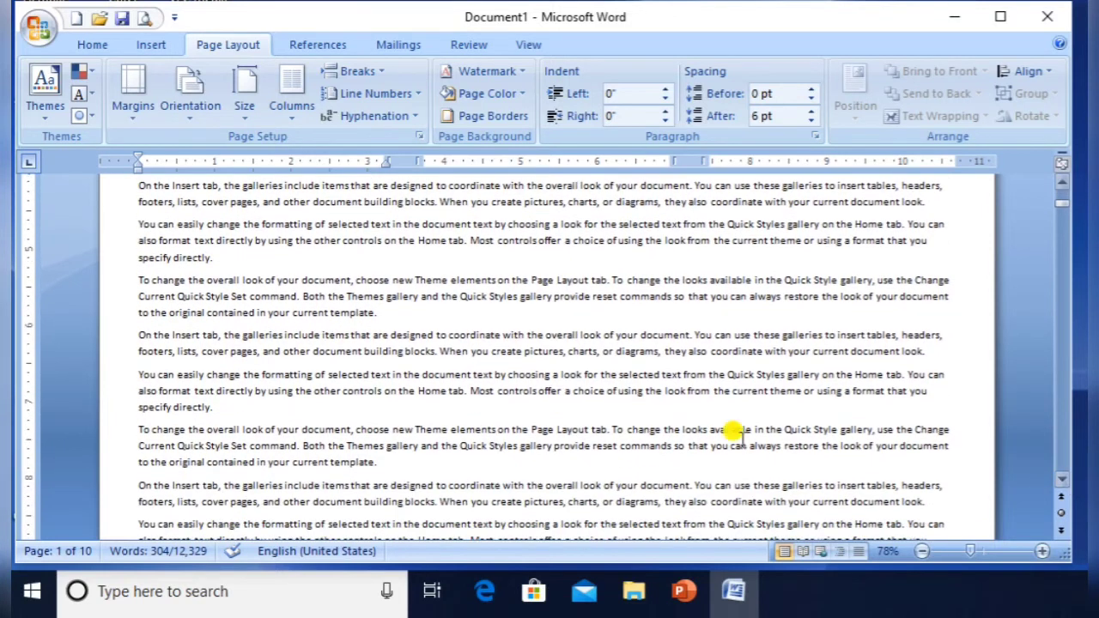
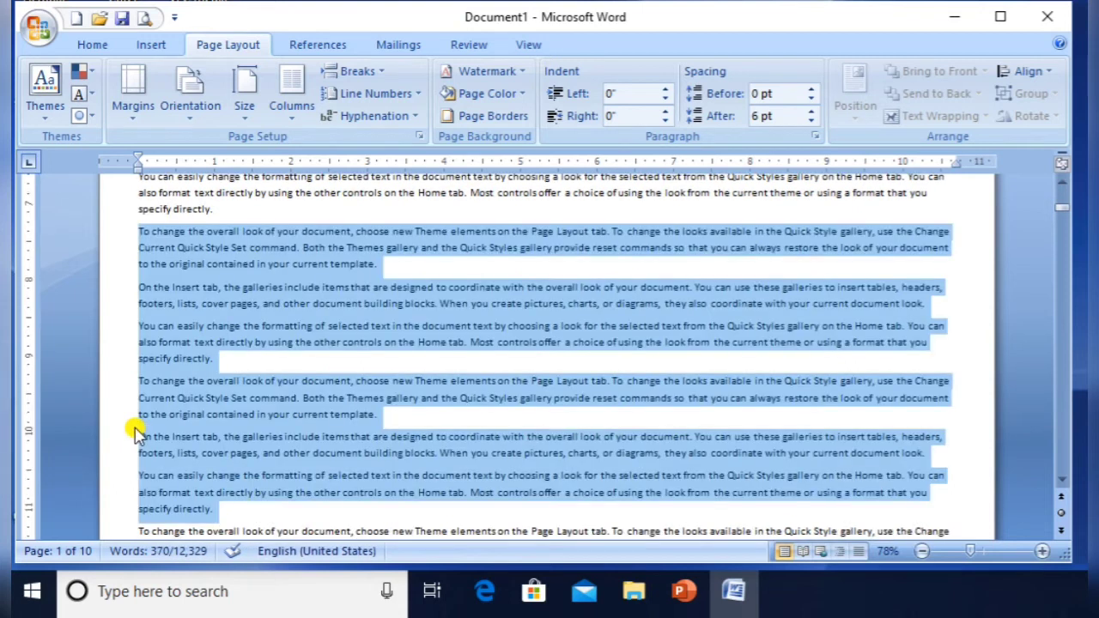
left_click(292, 110)
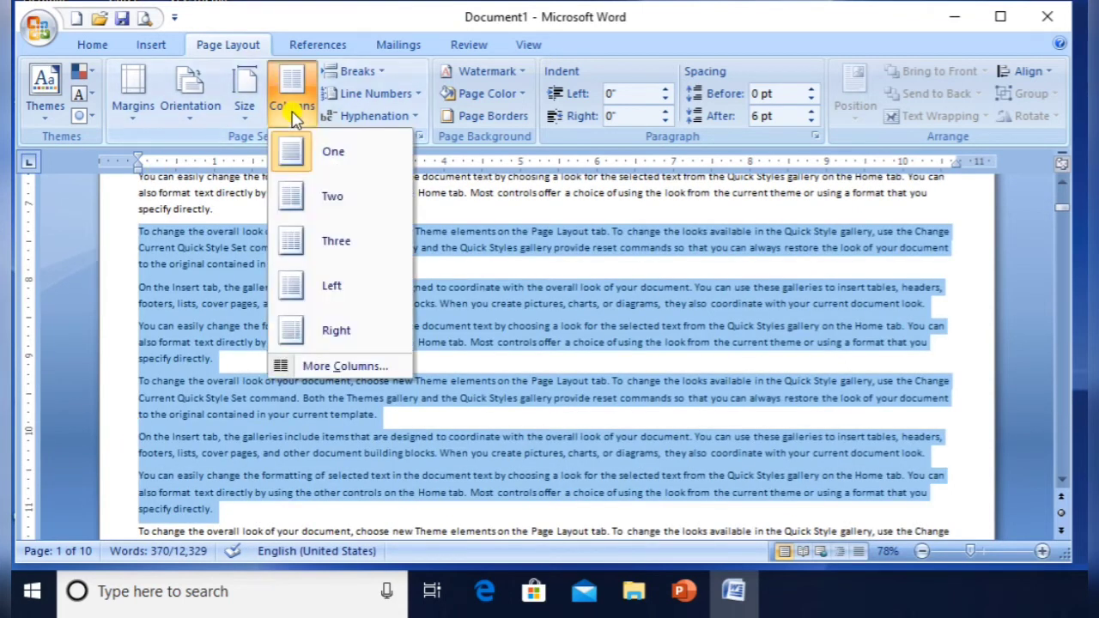
left_click(320, 238)
left_click(292, 94)
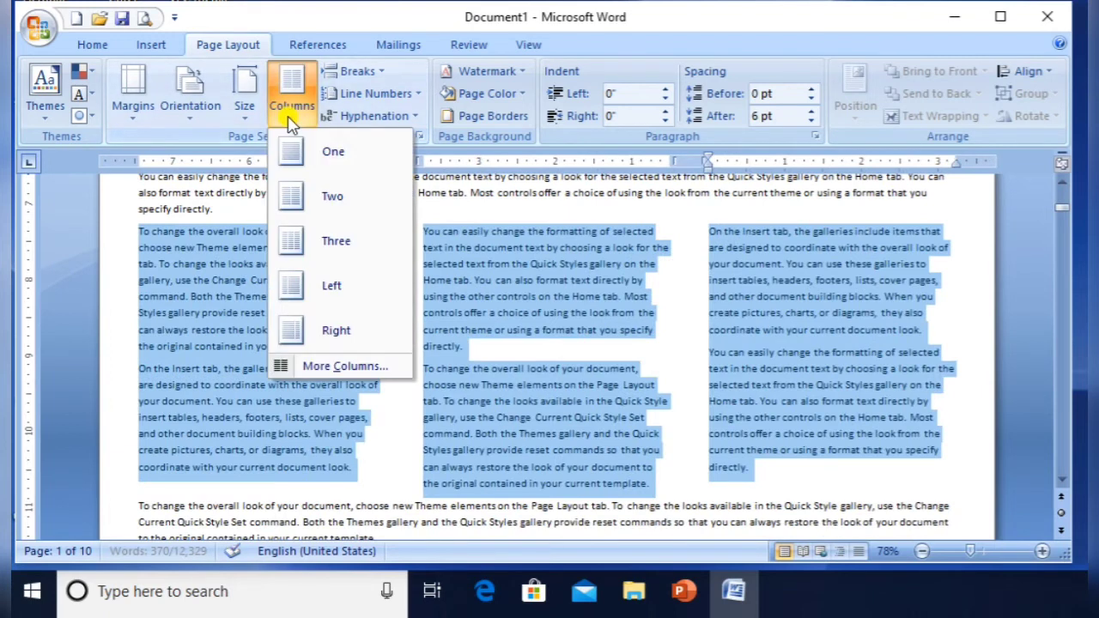
left_click(317, 289)
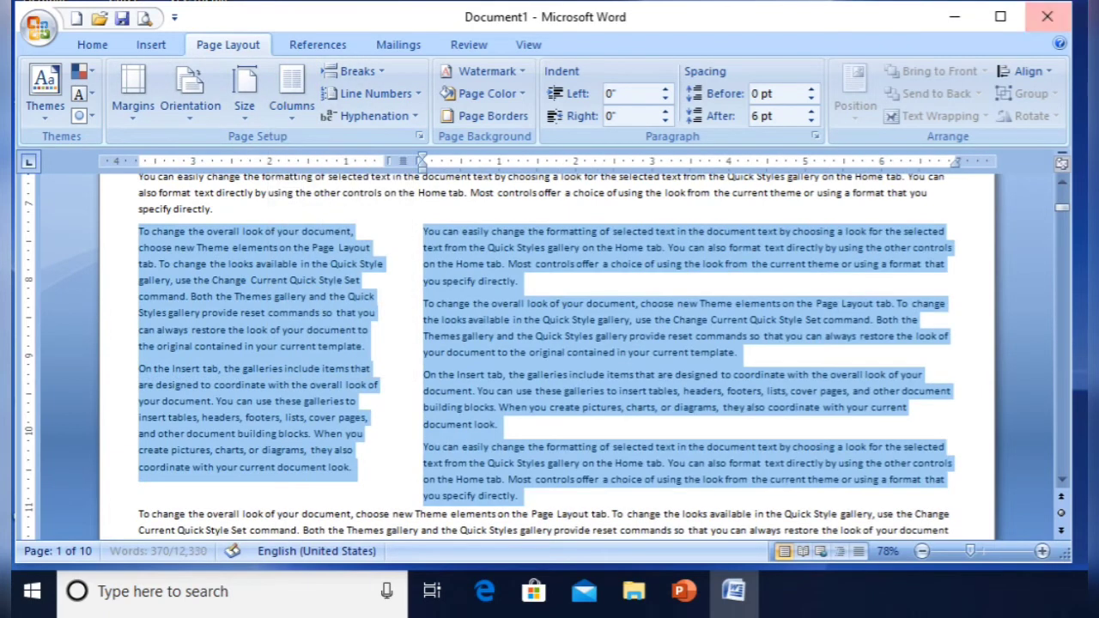
Examine how the section with the Left column preset sits between the single-column paragraphs above and below it
left_click(1062, 186)
left_click(1062, 185)
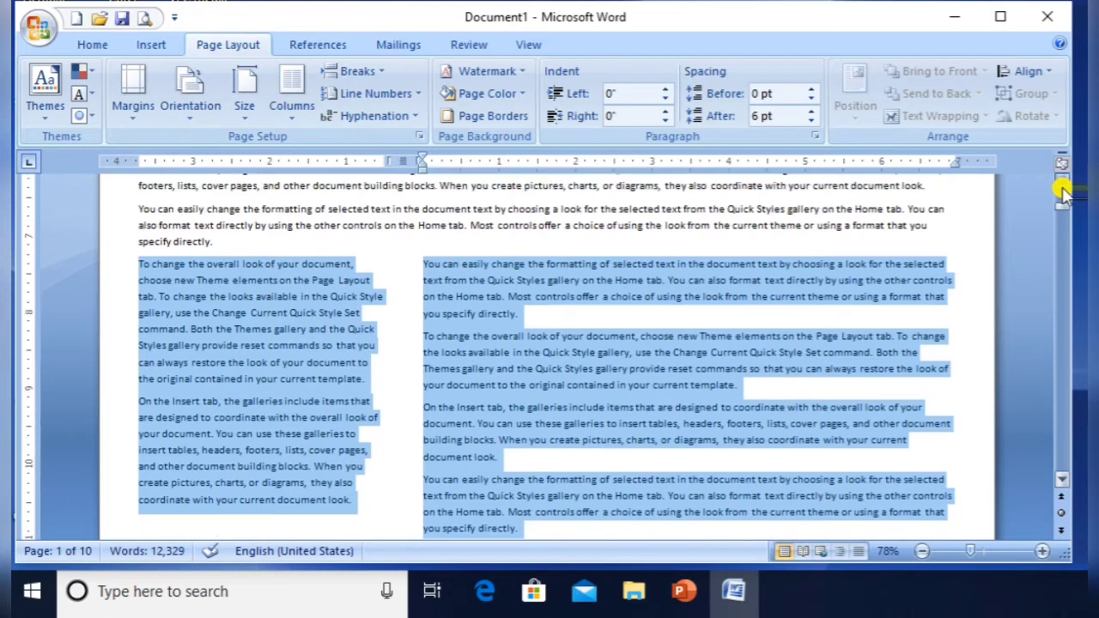
left_click(1062, 185)
left_click(1049, 259)
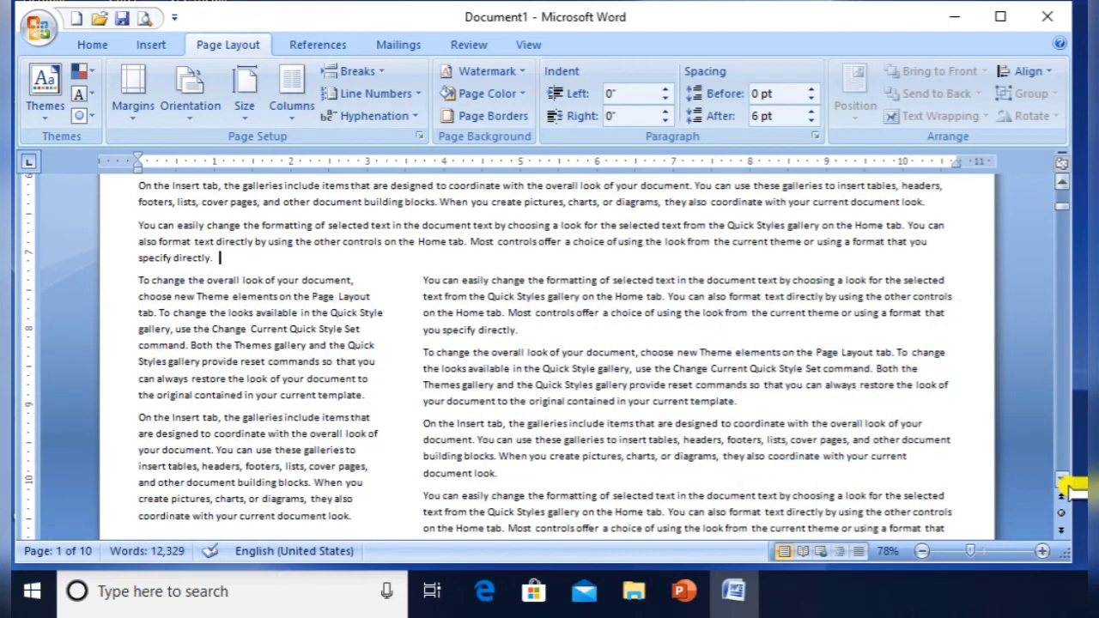
left_click(1064, 483)
left_click(1064, 482)
left_click(1064, 482)
left_click(1064, 482)
left_click(1064, 483)
left_click(1063, 482)
left_click(1064, 482)
left_click(1064, 482)
left_click(1063, 483)
left_click(1064, 483)
left_click(1063, 482)
left_click(1064, 482)
left_click(1064, 482)
left_click(1064, 483)
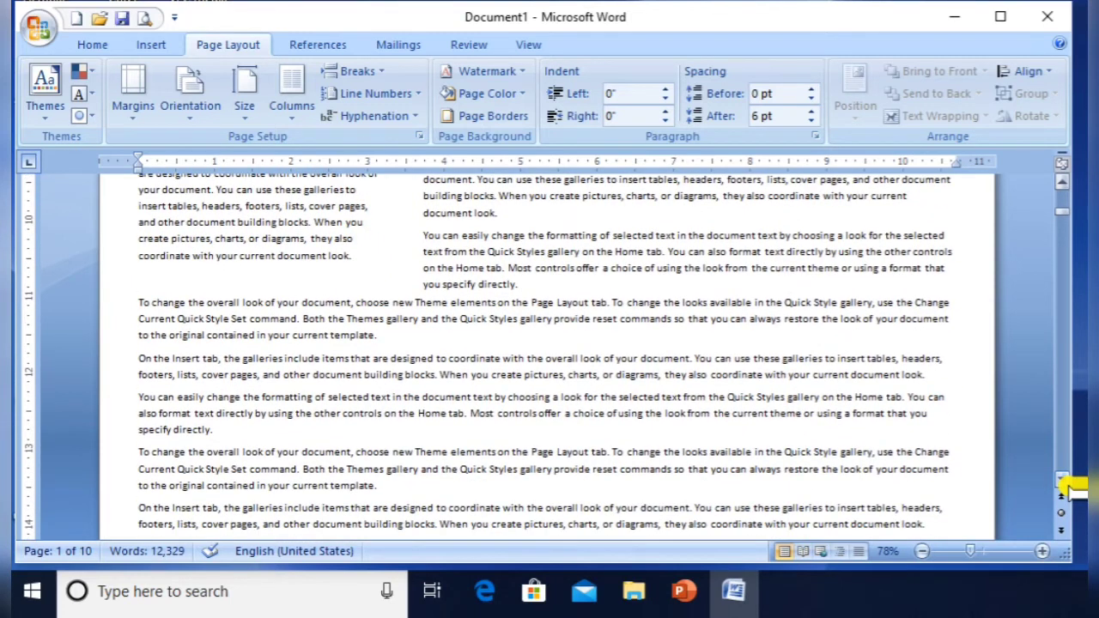
Delete all the text in the document and set the empty page to three columns
key("ctrl+a")
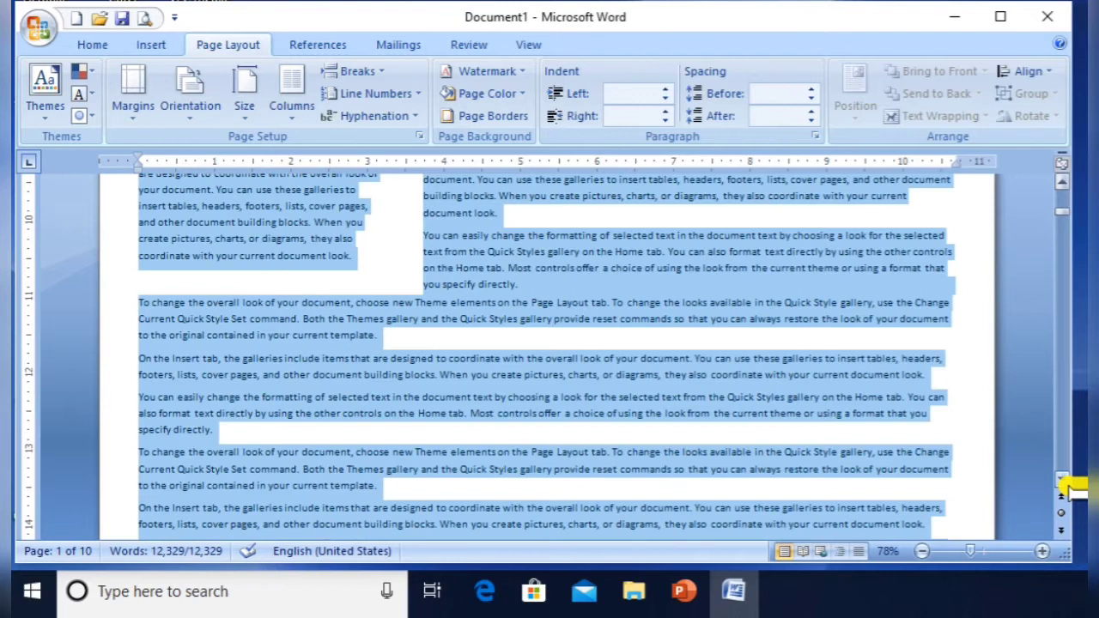
key("Delete")
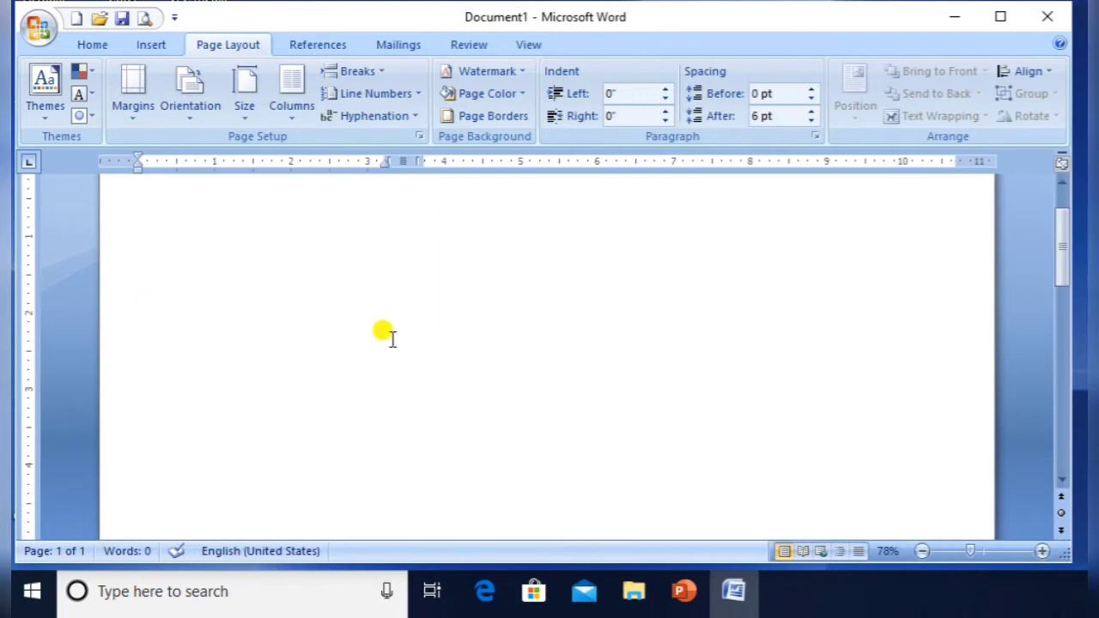
left_click(289, 110)
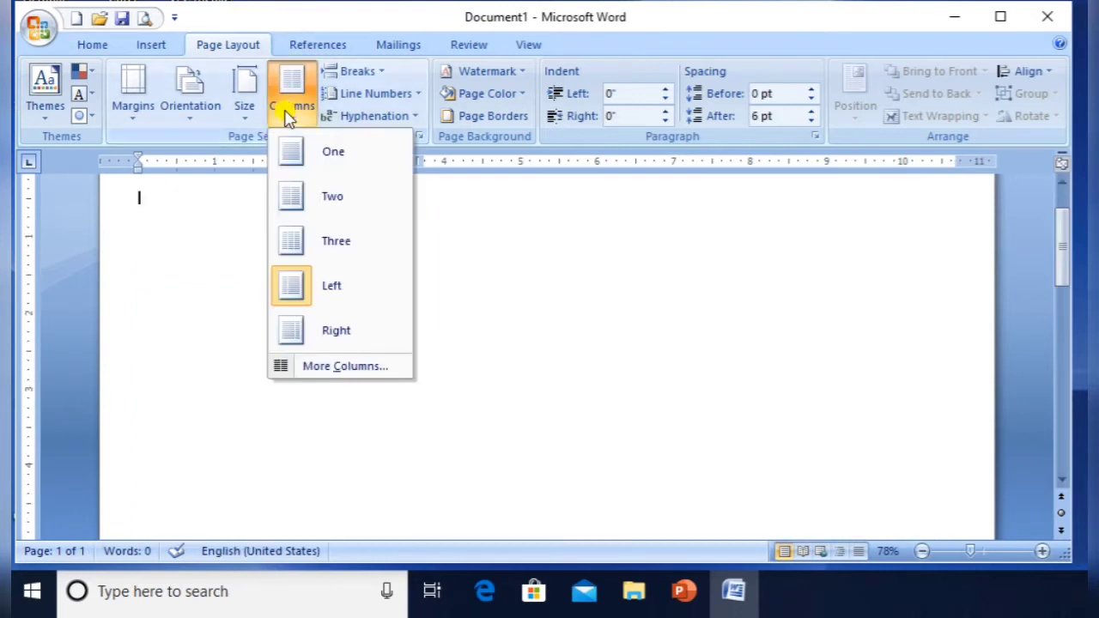
left_click(295, 243)
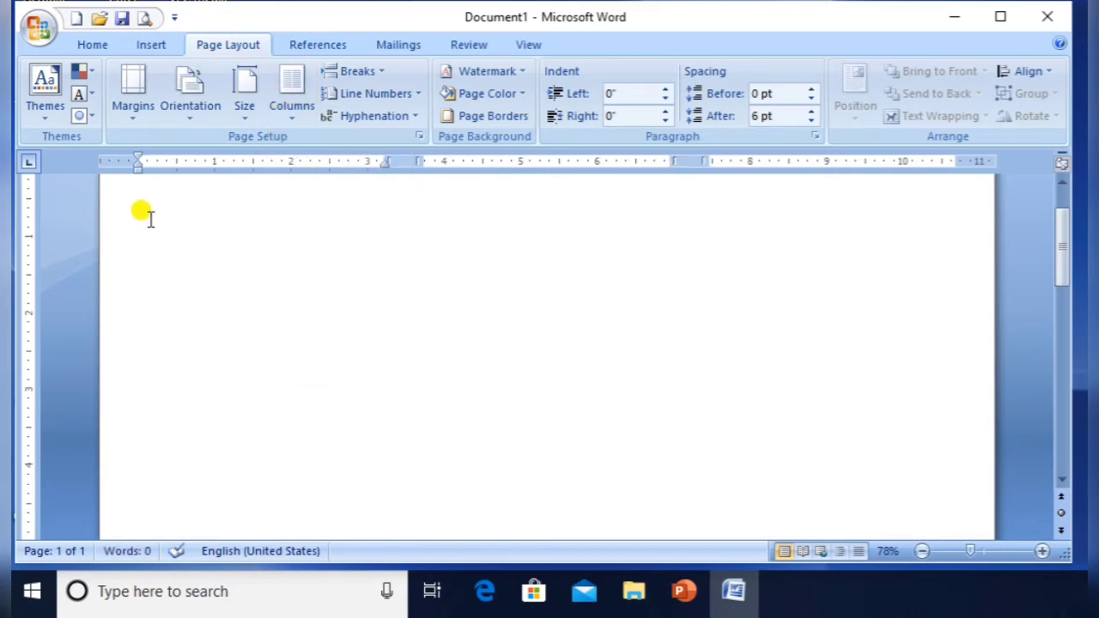
Generate sample paragraphs in the first column with =rand()
type("=rand")
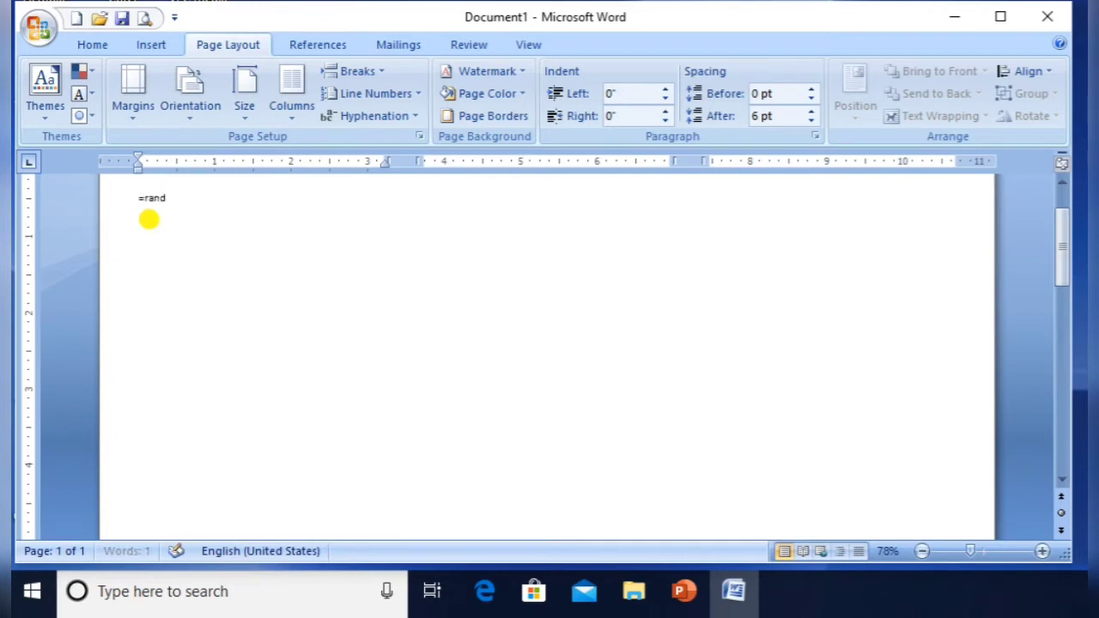
type("()")
key("Return")
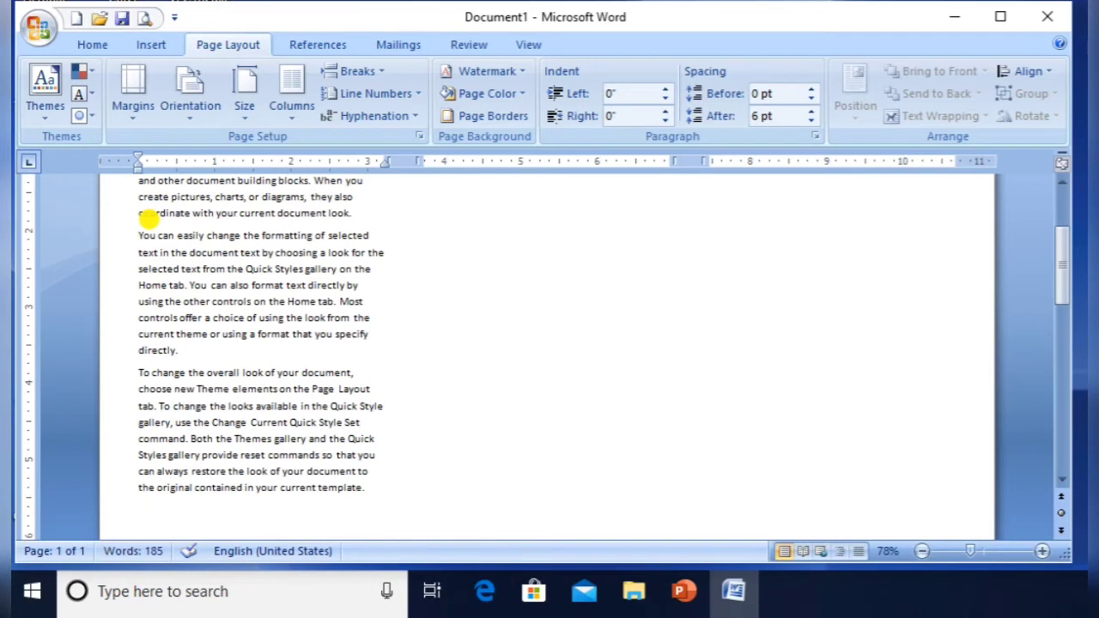
Insert a column break after the last sample paragraph in the first column
scroll(148, 218, "up", 1)
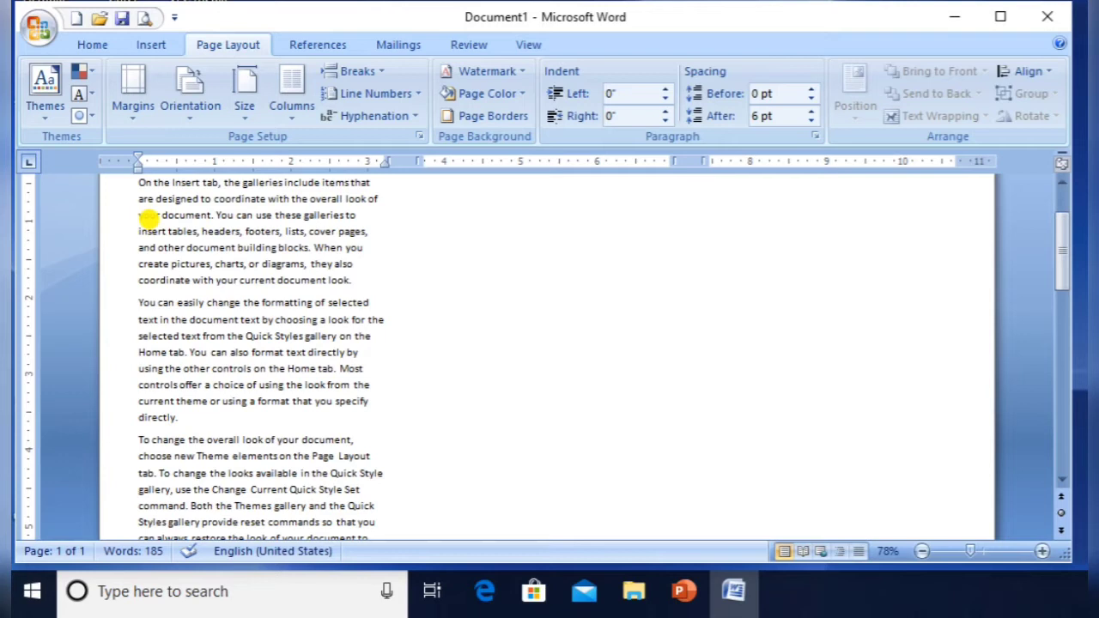
key("ctrl+Home")
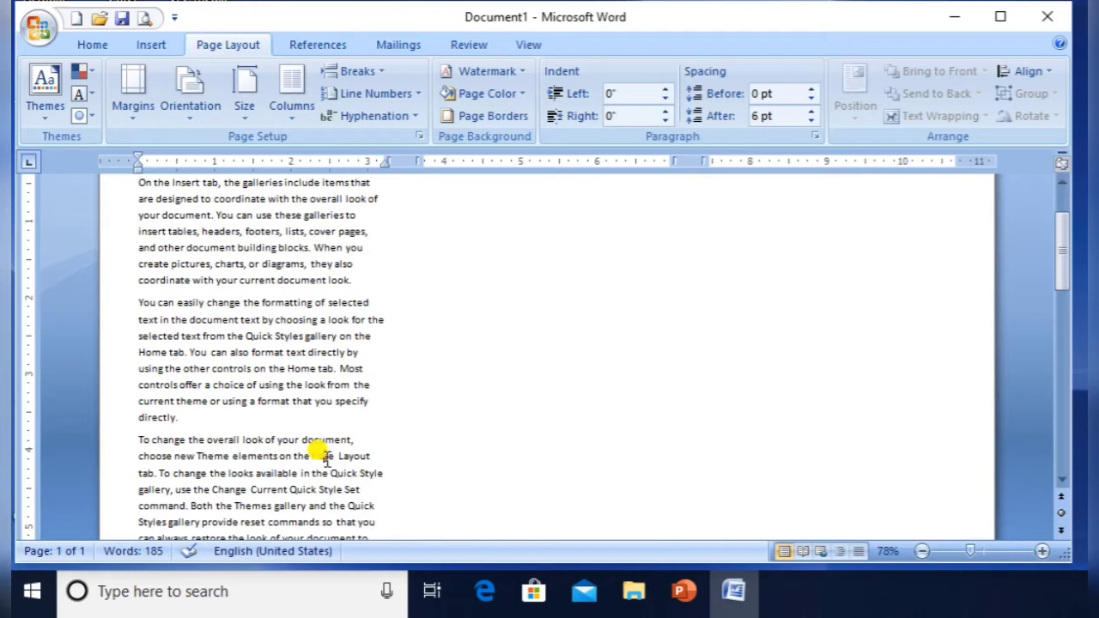
key("ctrl+End")
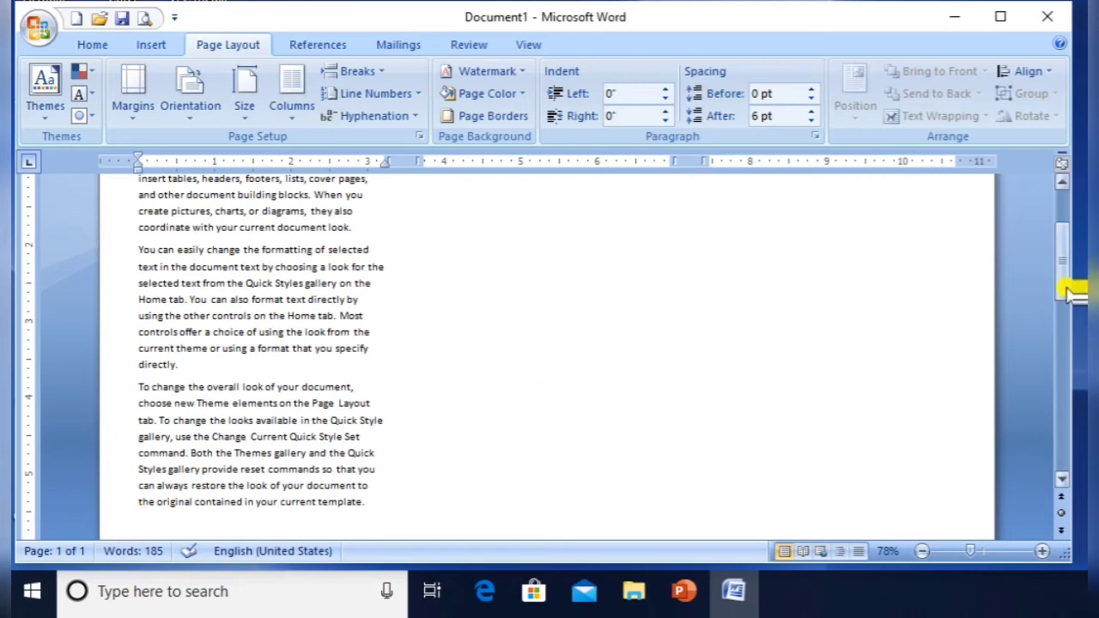
left_click_drag(1068, 292, 1039, 237)
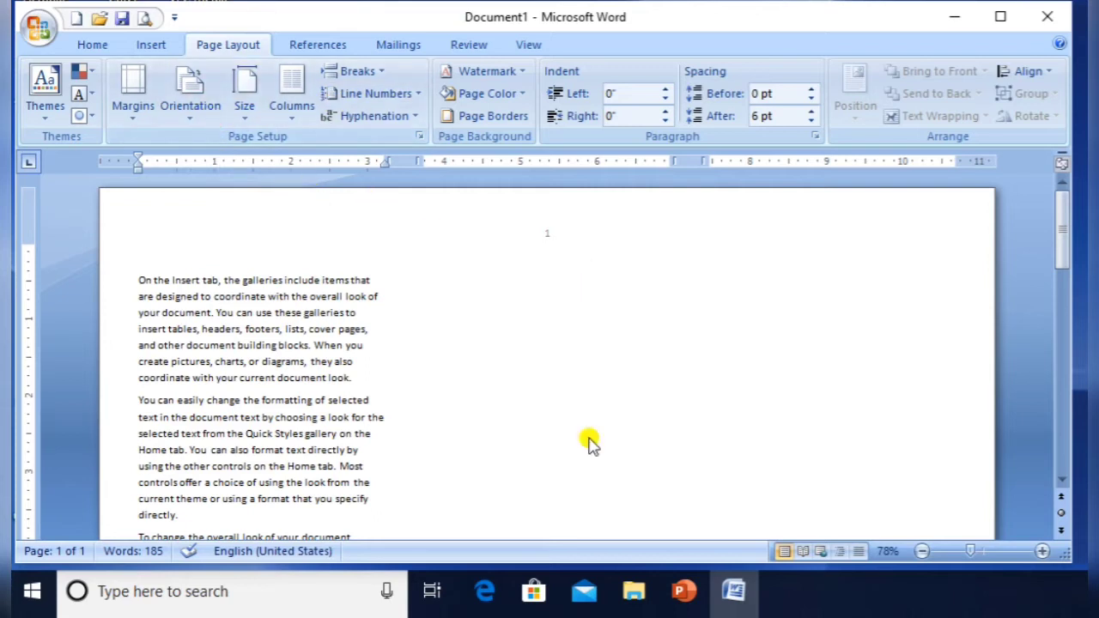
left_click(1062, 480)
scroll(1062, 480, "down", 3)
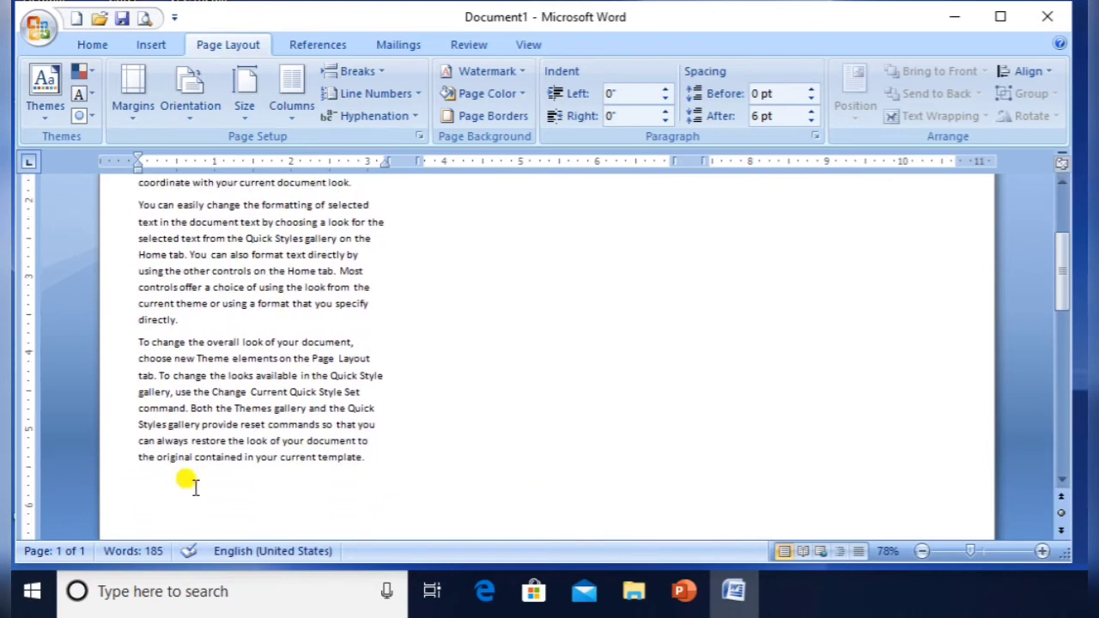
left_click(368, 76)
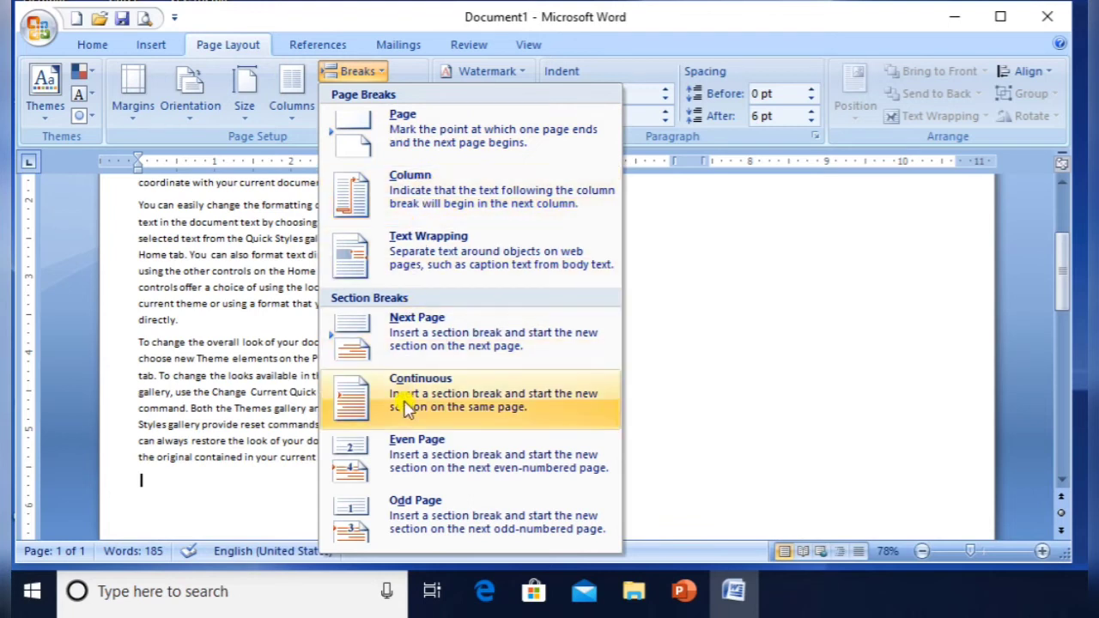
left_click(420, 198)
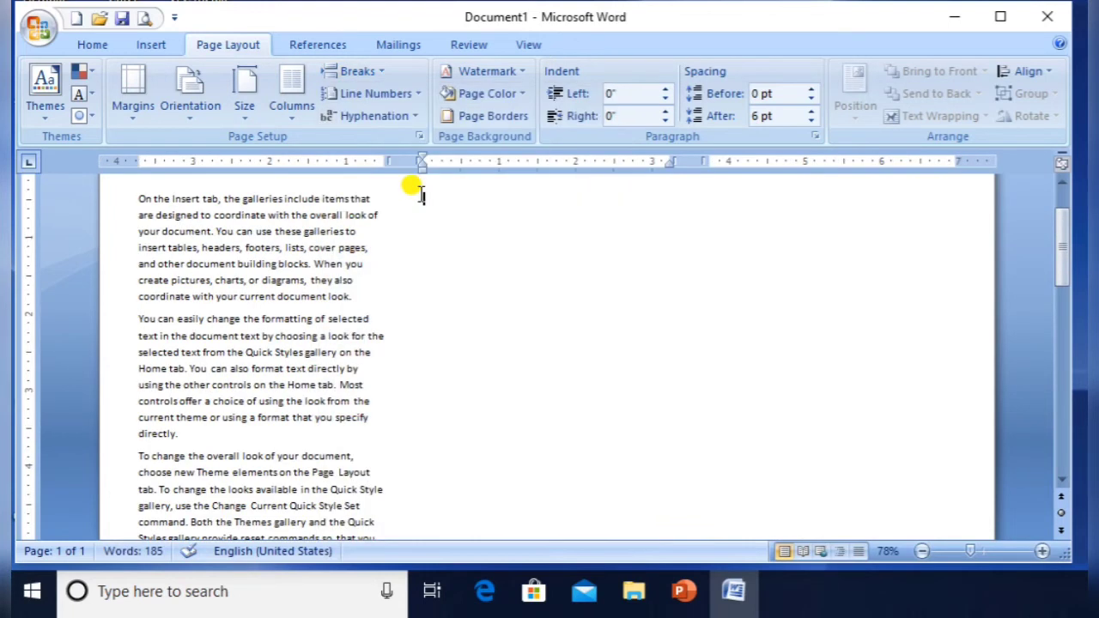
Enter "Mm" at the top of the second column and generate sample paragraphs with =rand() below a blank line
type("Mm")
key("Return")
key("Return")
type("=rand()")
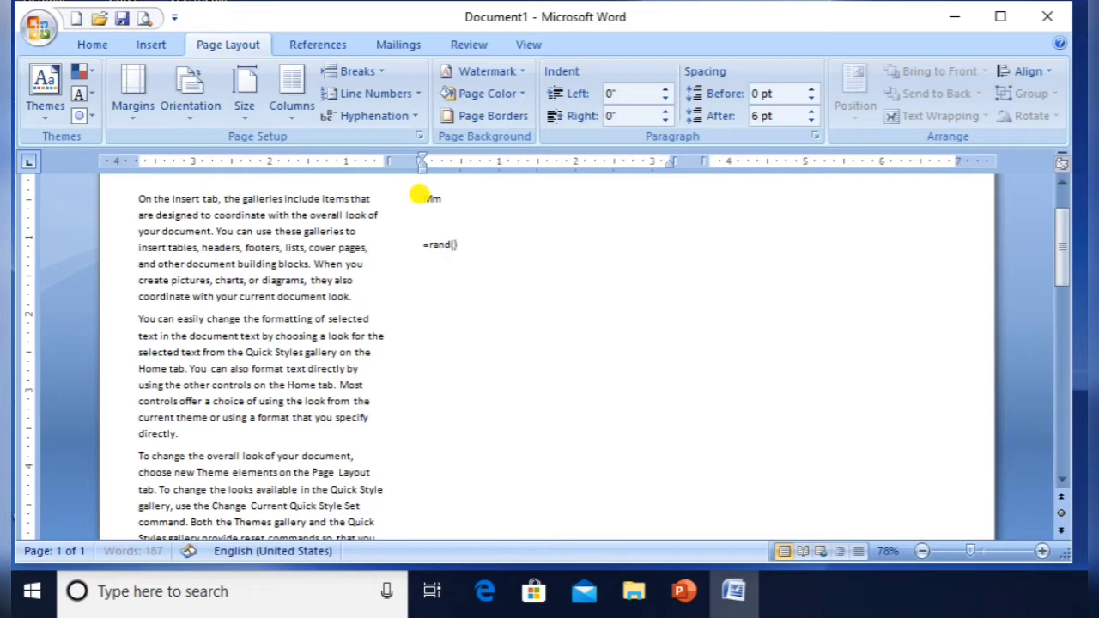
key("Return")
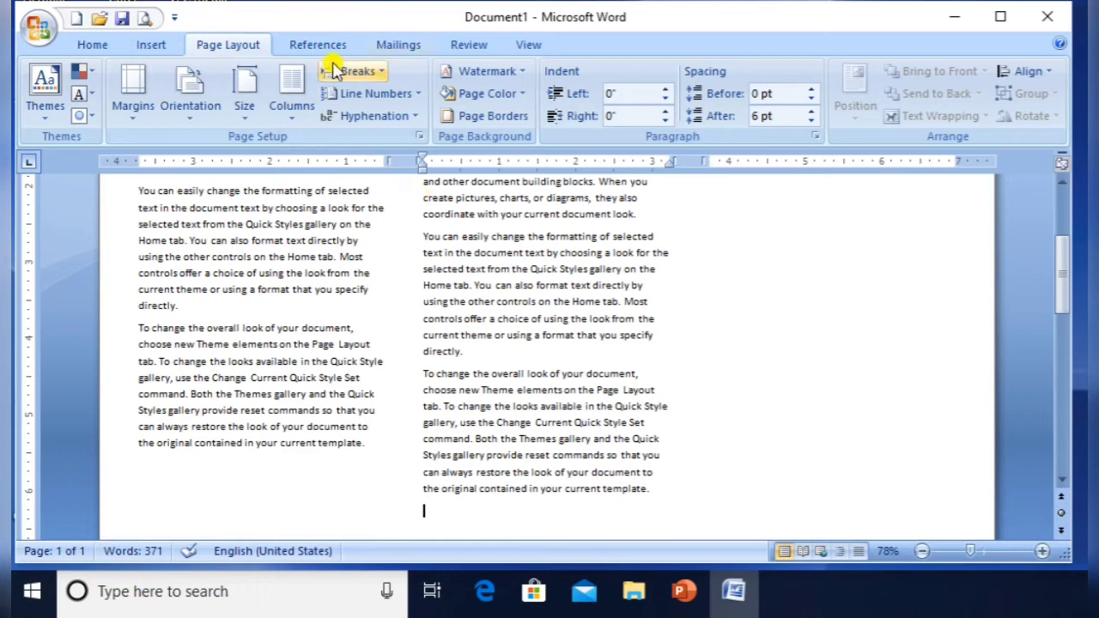
Insert a column break after the second column's text and generate sample paragraphs in the third column with =rand()
left_click(359, 74)
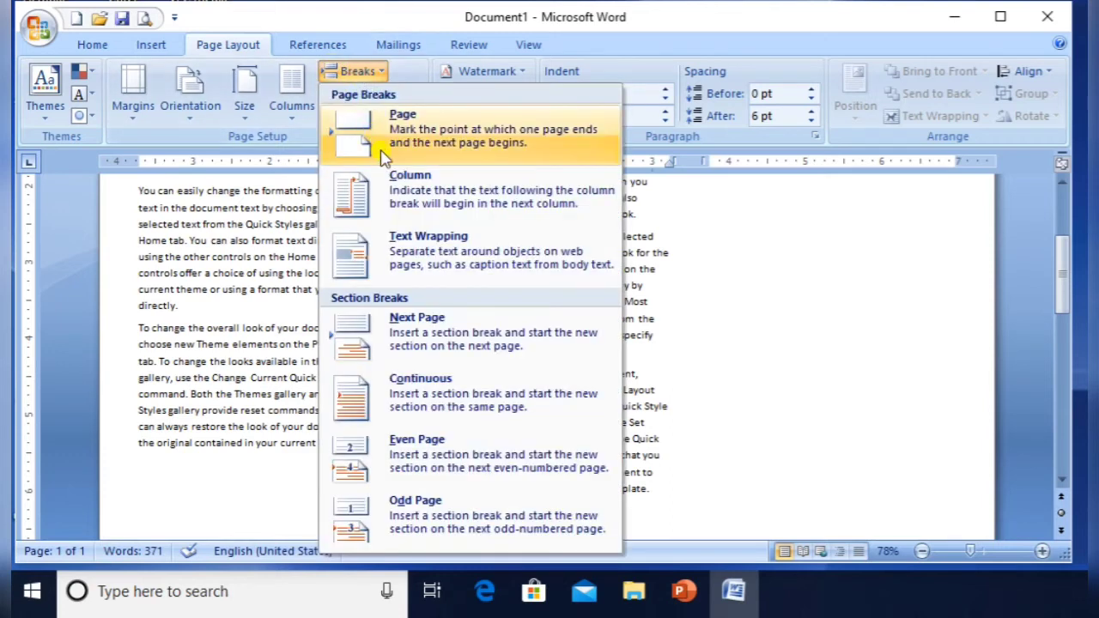
left_click(388, 191)
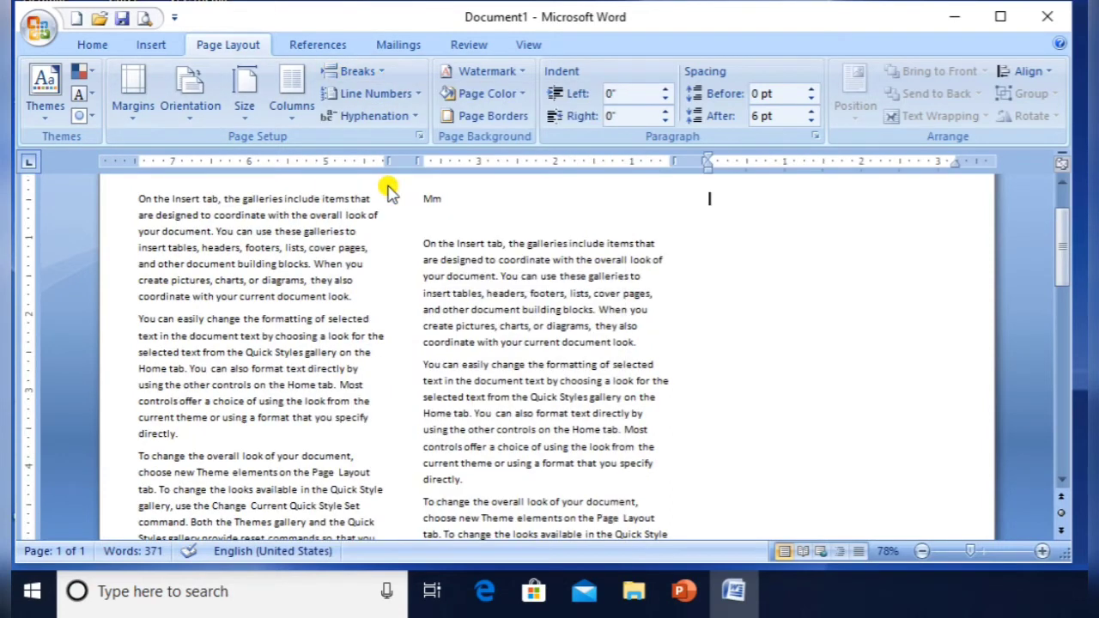
type("=rand()")
key("Return")
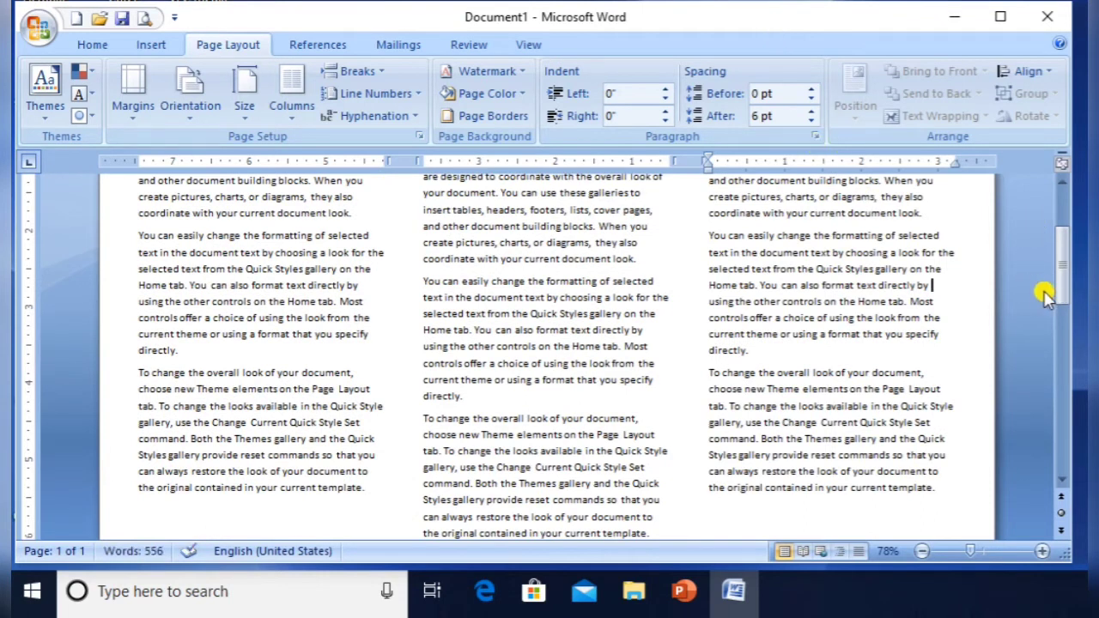
Delete "Mm" and the blank line below it so the second column's text starts at the top
left_click_drag(1062, 288, 1069, 193)
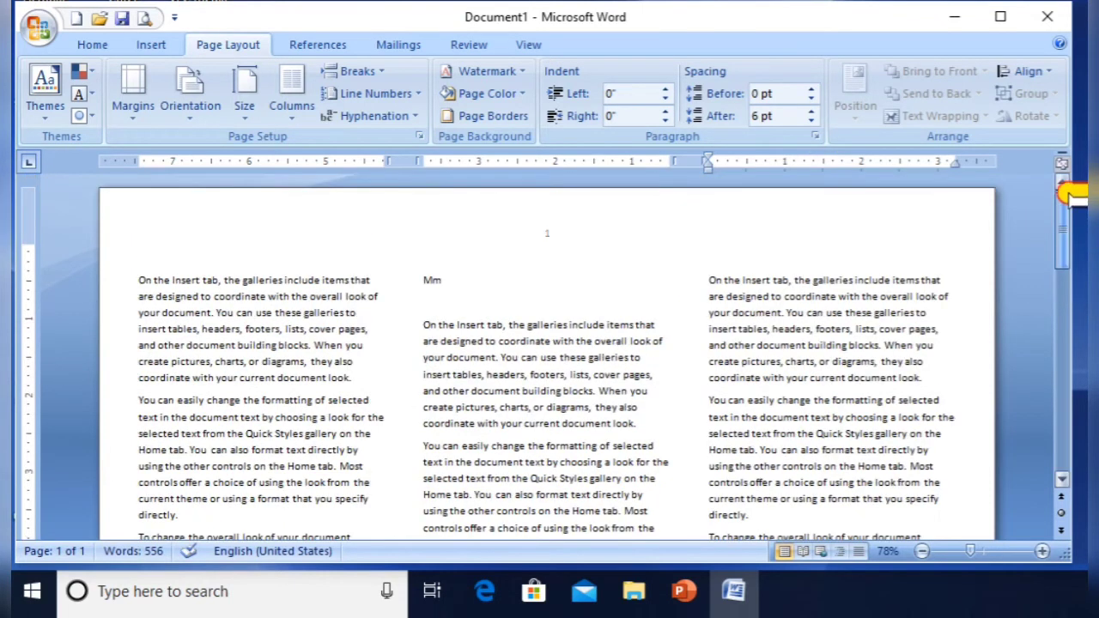
left_click(422, 280)
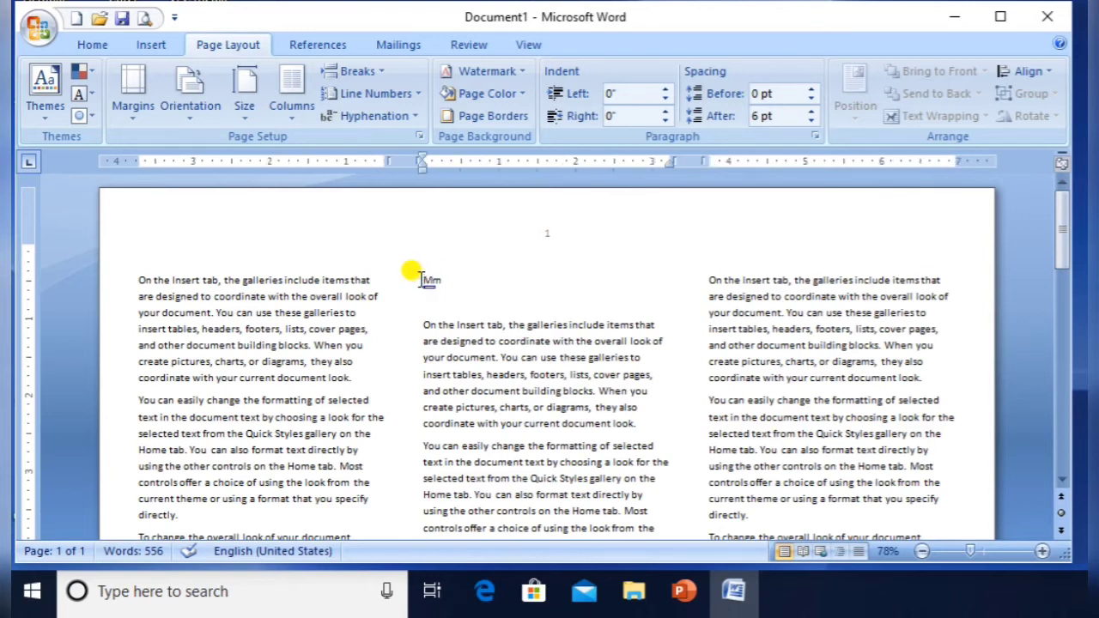
key("Delete")
key("Delete")
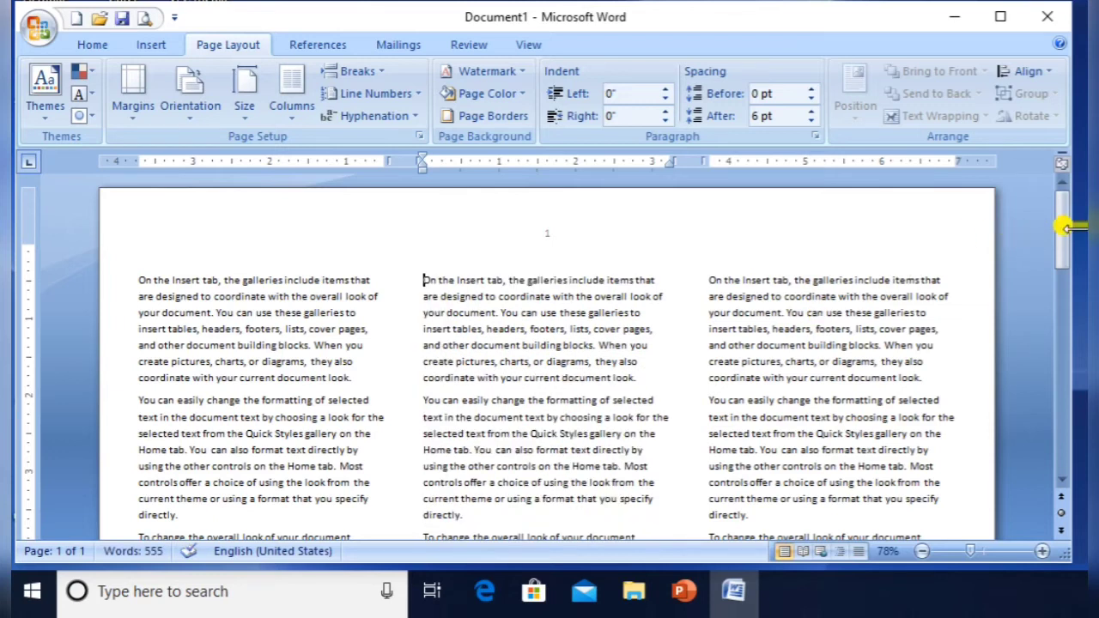
Apply a one-column layout from this point forward, starting after the end of the third column's text
left_click_drag(1061, 245, 1062, 311)
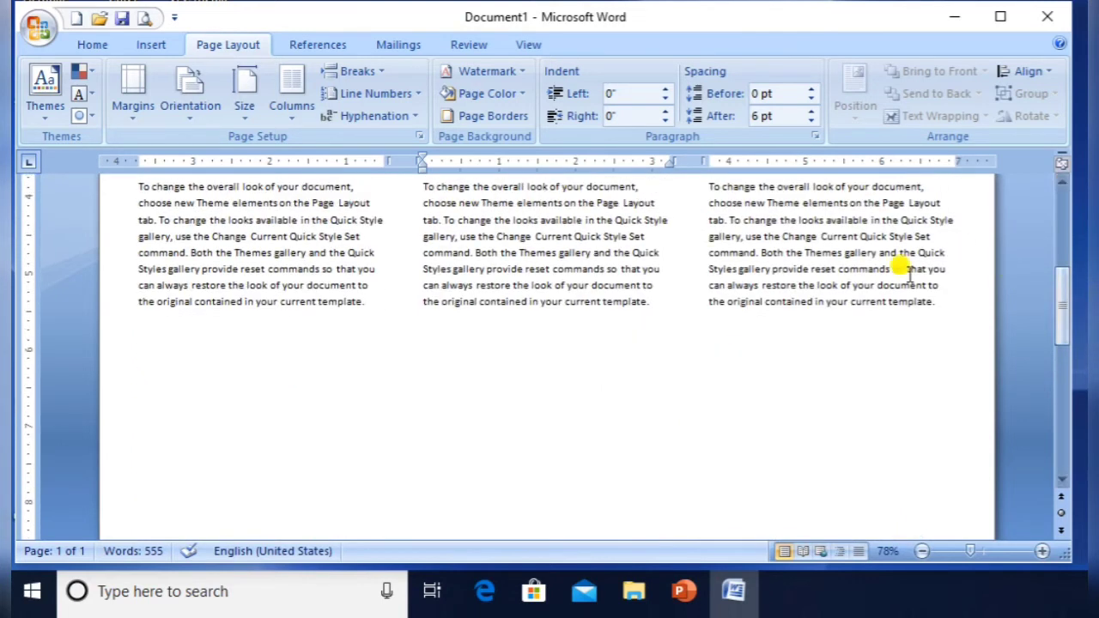
left_click(950, 314)
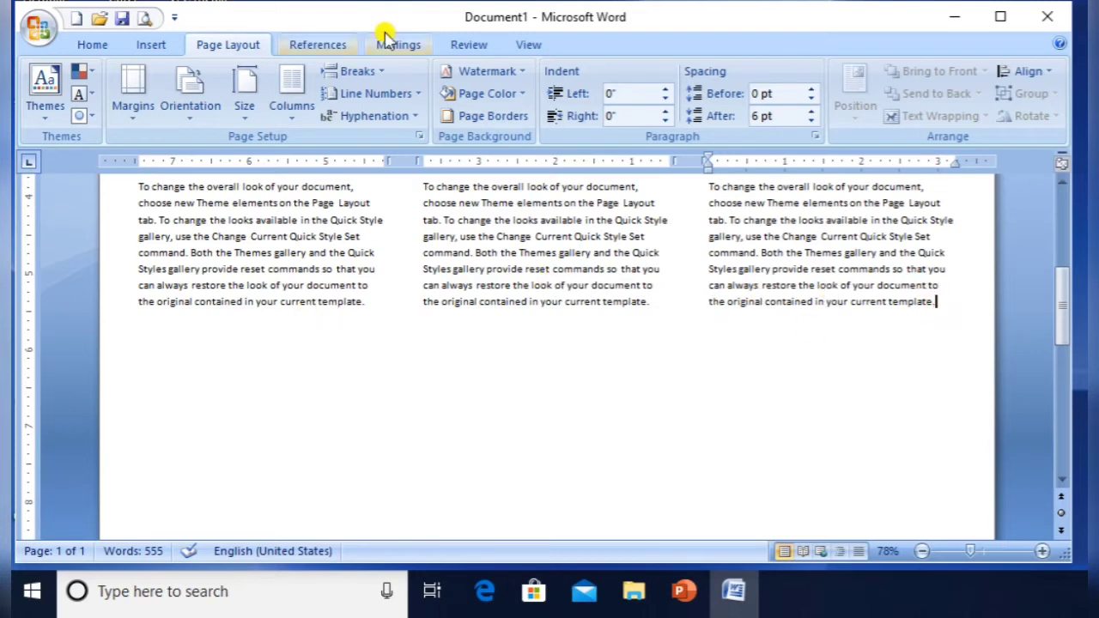
left_click(352, 71)
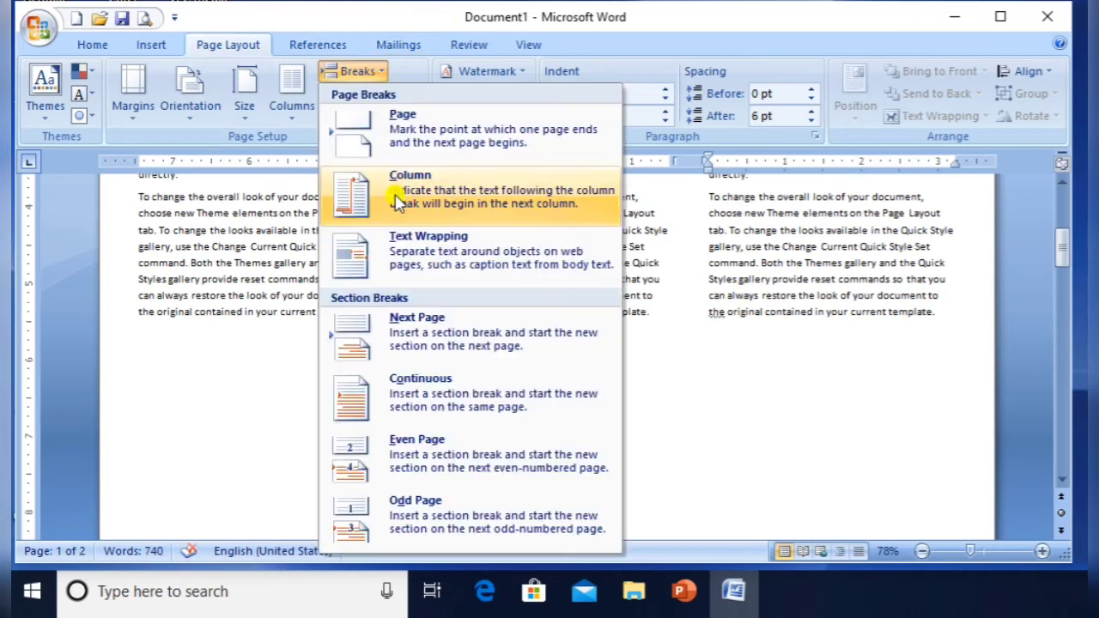
left_click(284, 96)
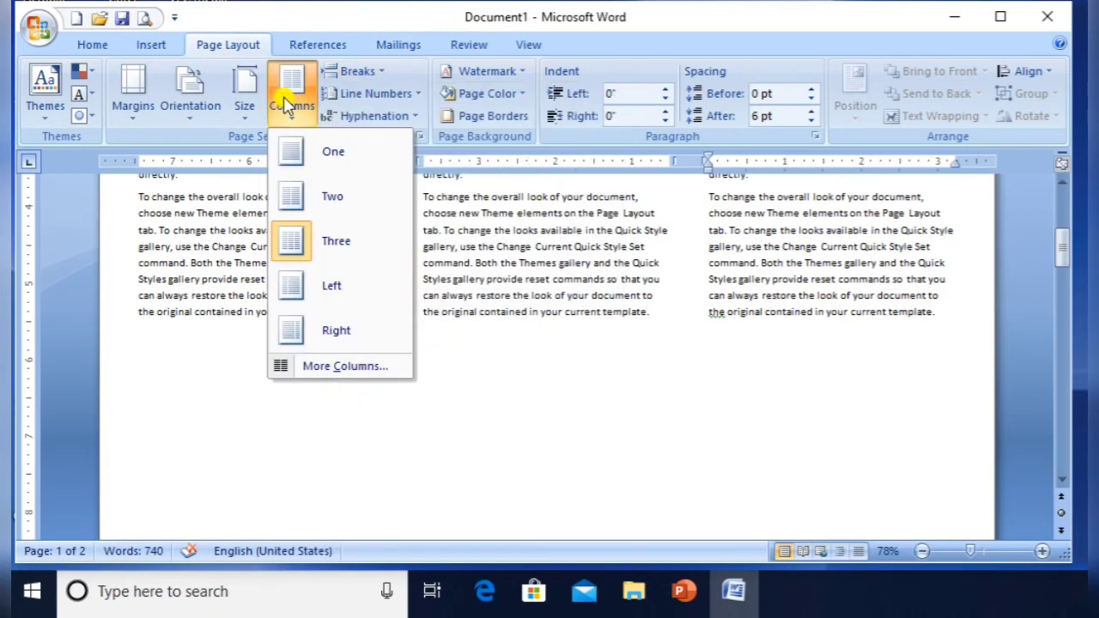
left_click(307, 366)
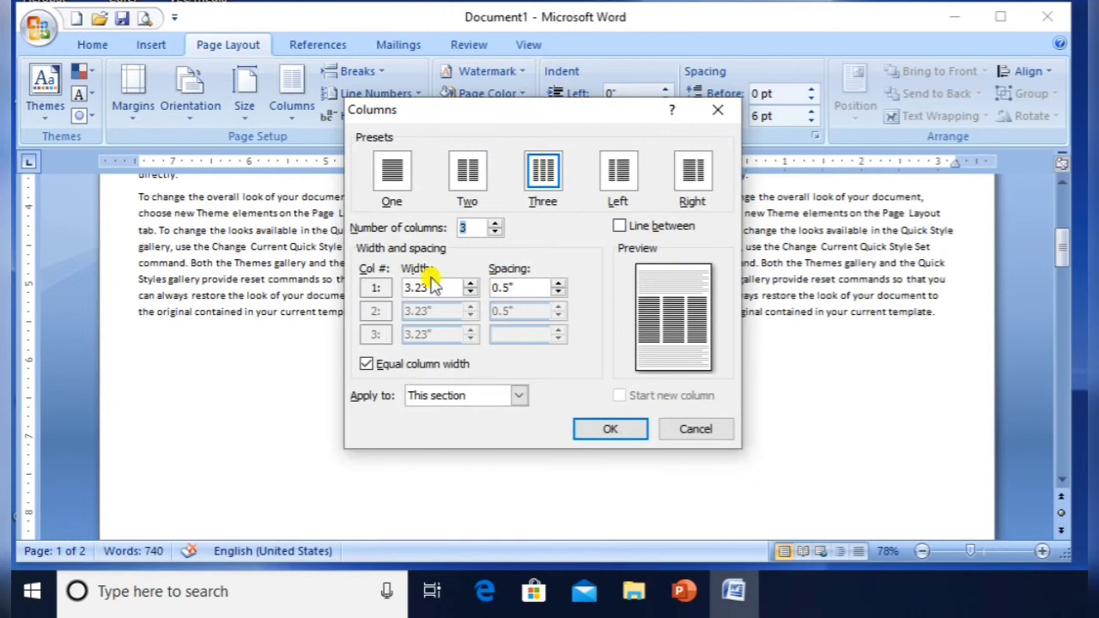
left_click(396, 176)
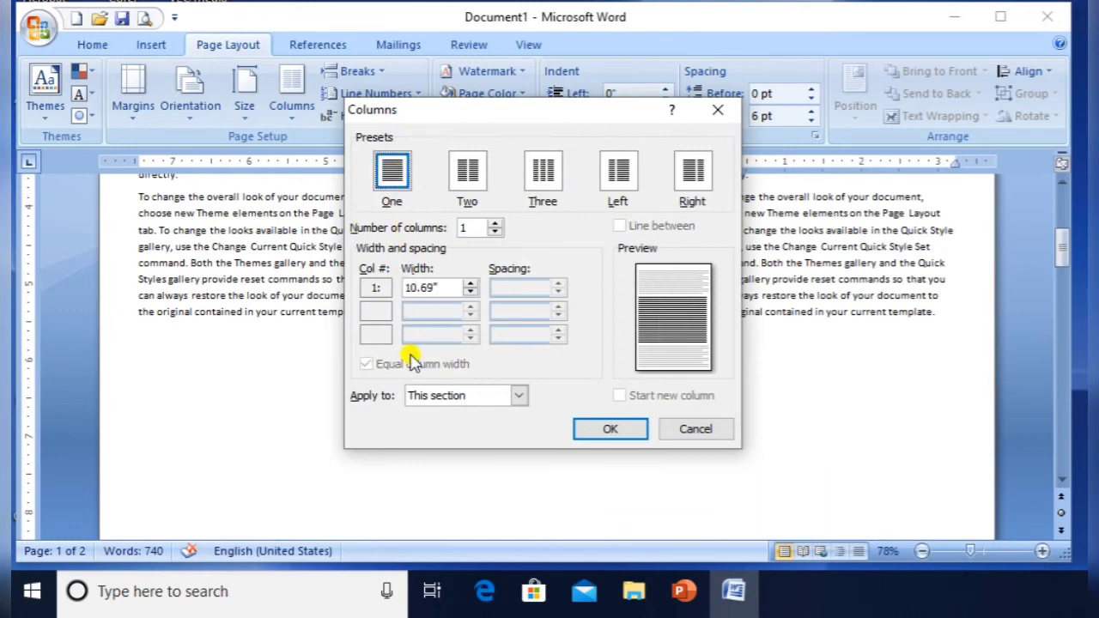
left_click(468, 397)
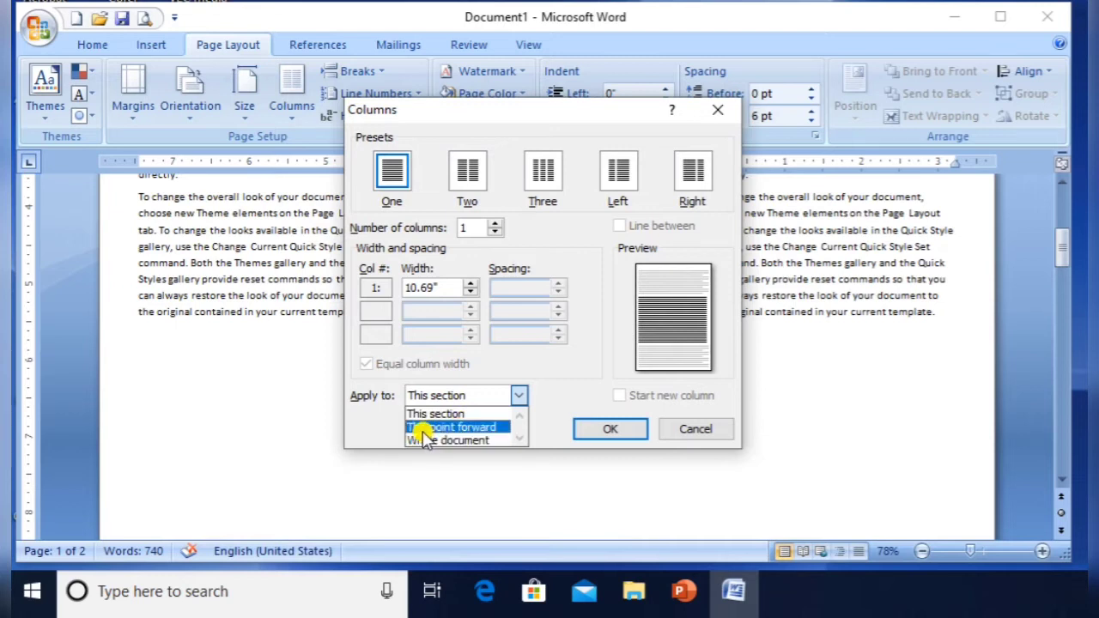
left_click(478, 427)
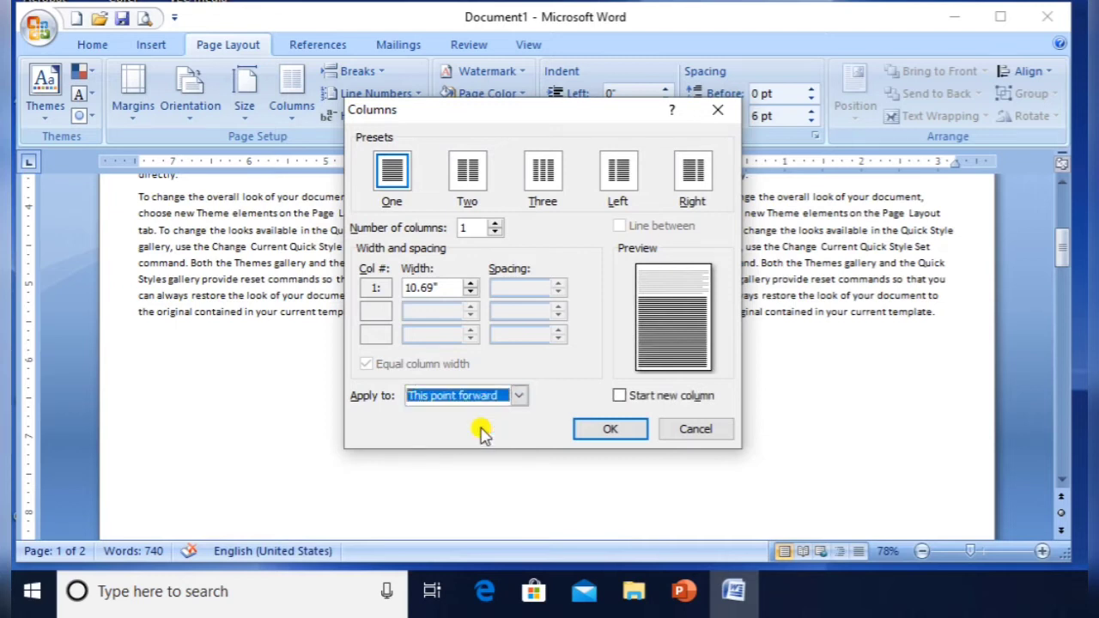
left_click(625, 432)
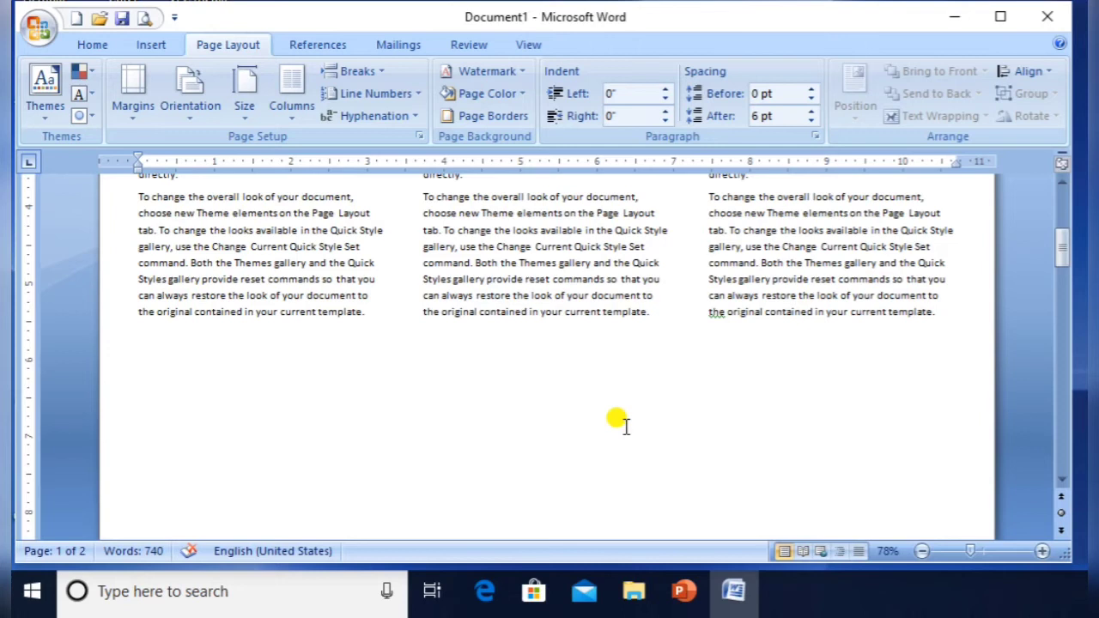
Generate sample paragraphs with =rand() in the single-column area below the three columns
type("=ra")
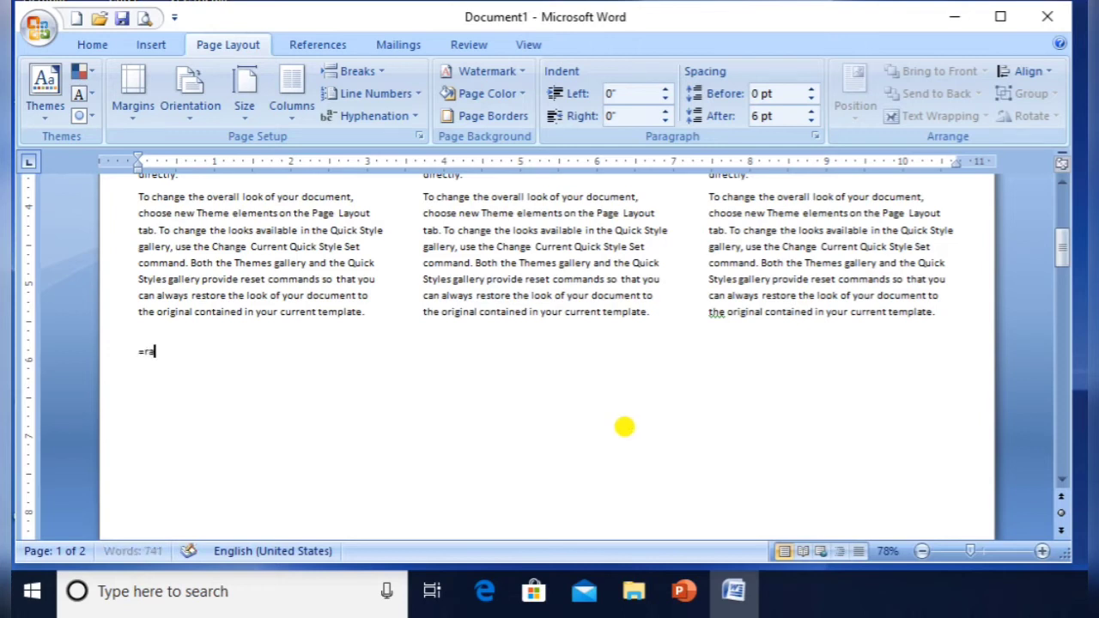
type("nd()")
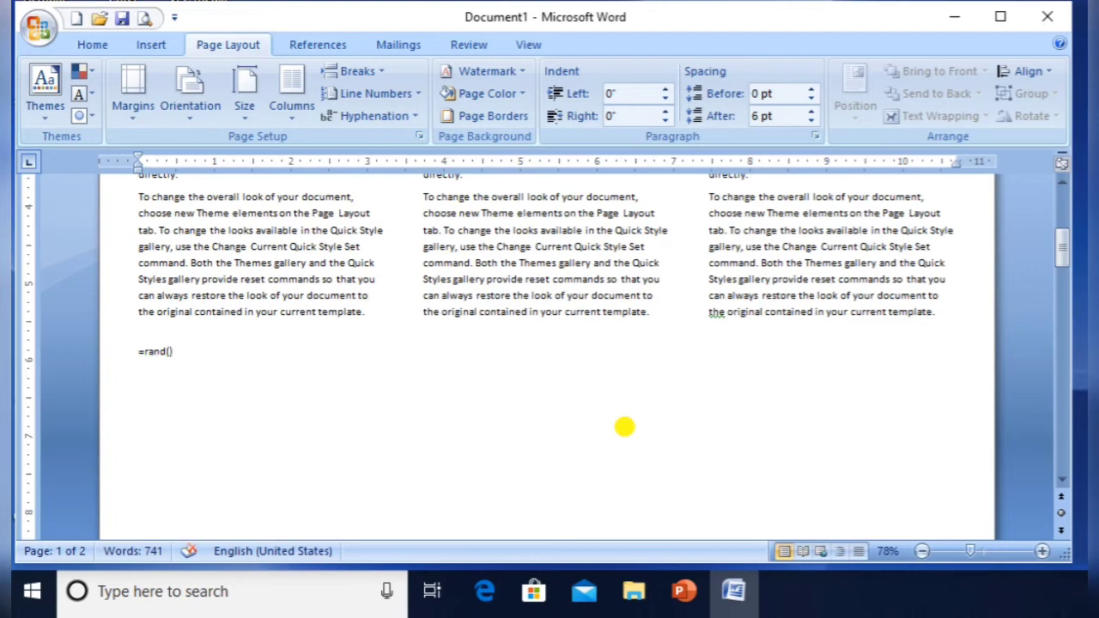
key("Home")
key("Delete")
type("=")
key("Return")
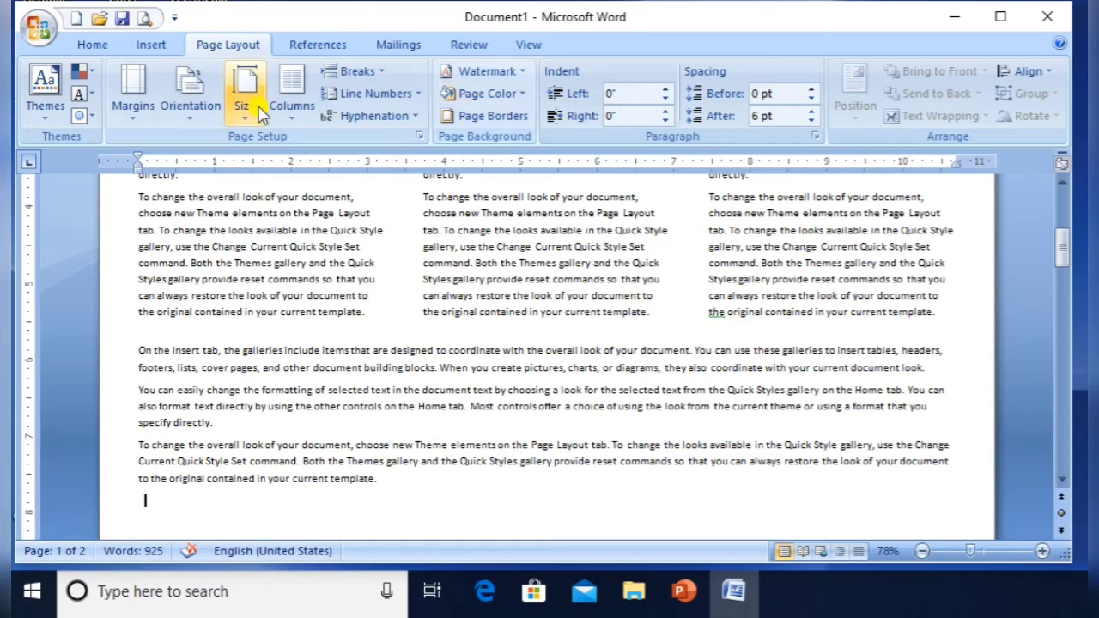
Turn on continuous line numbers for the single-column section and extend them to the whole document
left_click(399, 97)
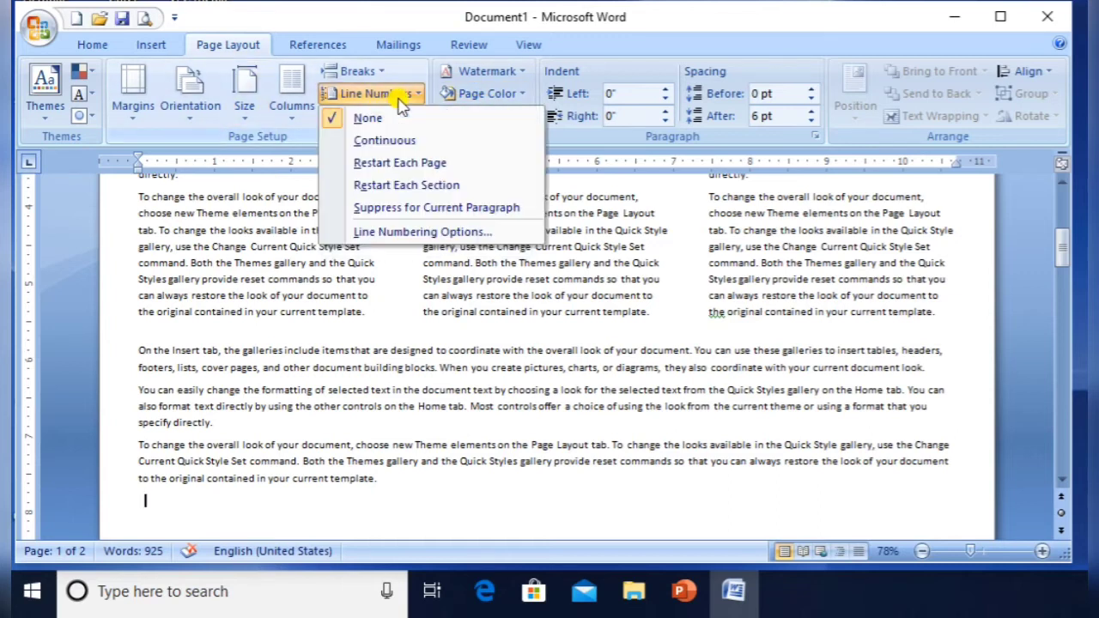
left_click(391, 143)
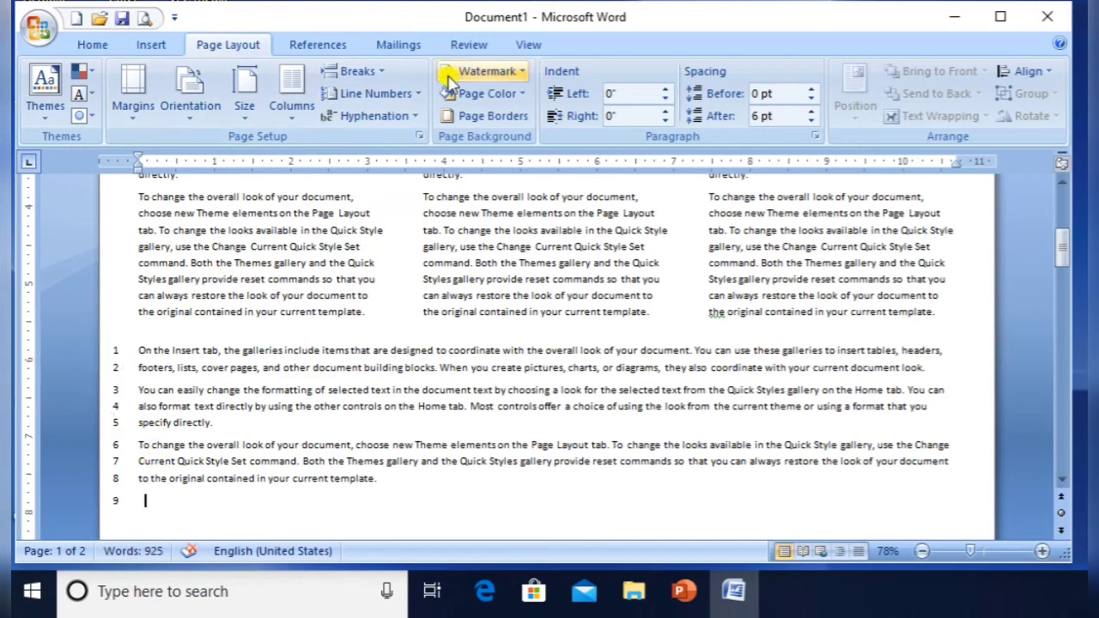
key("ctrl+a")
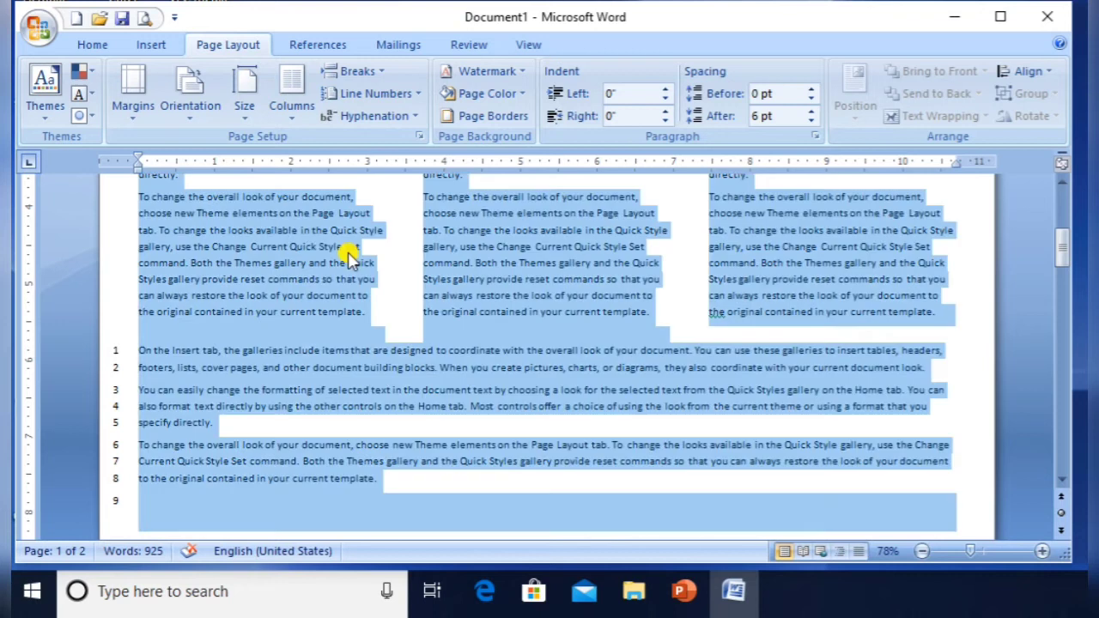
left_click(356, 94)
left_click(368, 142)
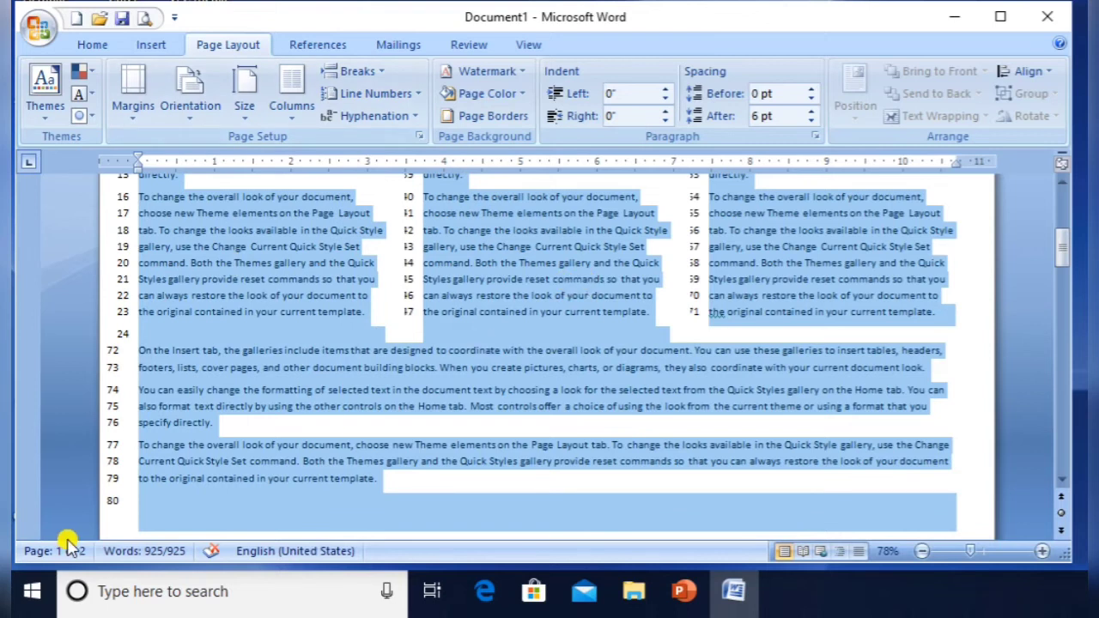
Open the line numbering options in Page Setup and close them without changing anything
left_click(413, 94)
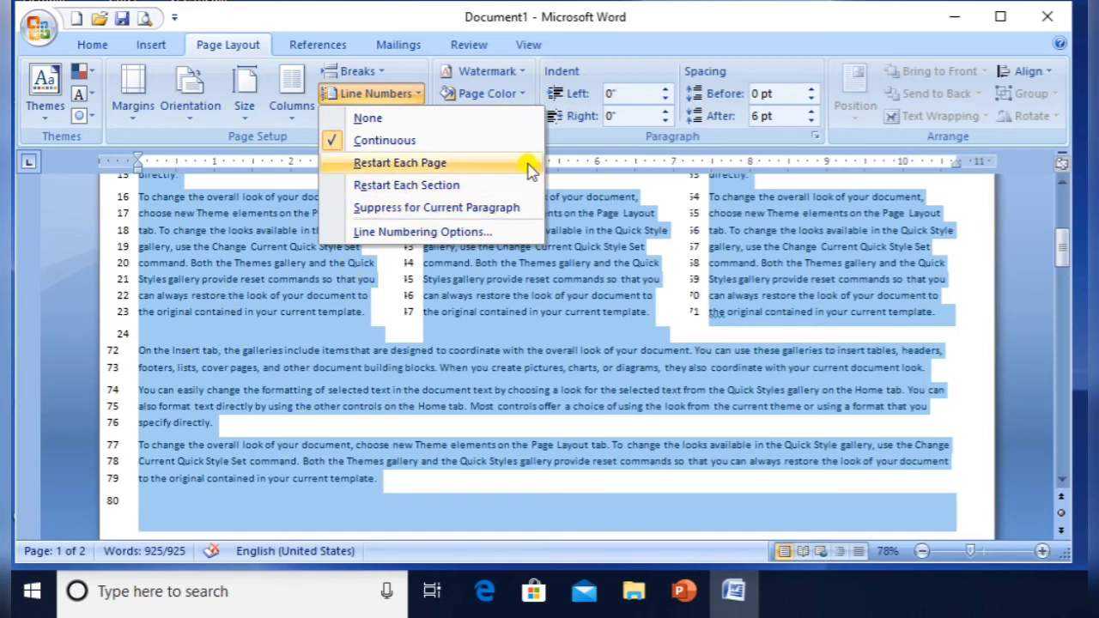
left_click(410, 234)
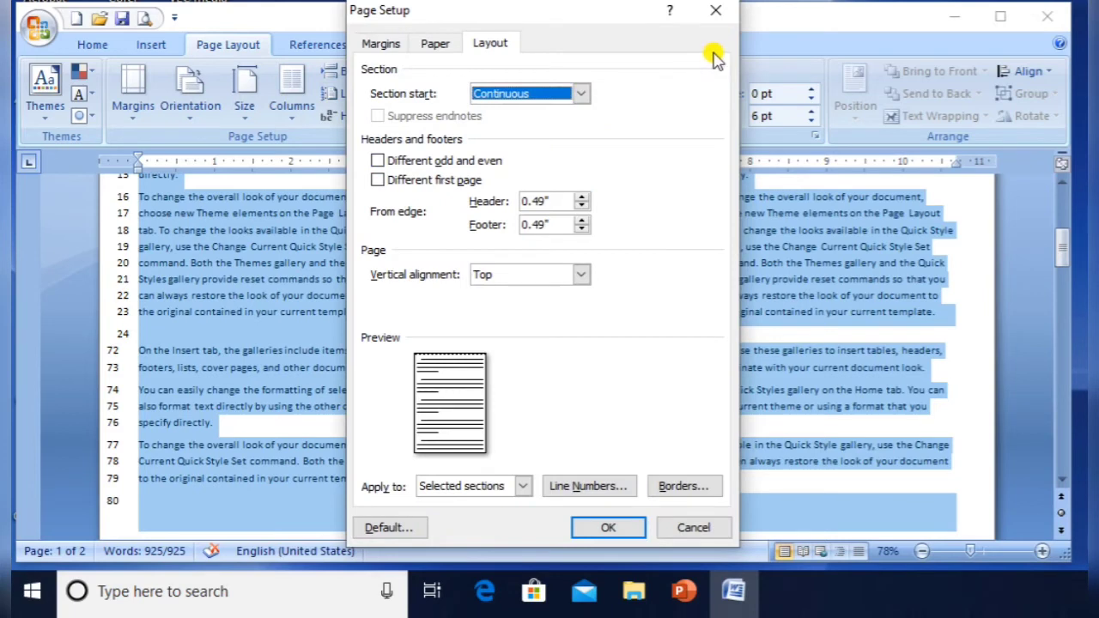
left_click(717, 10)
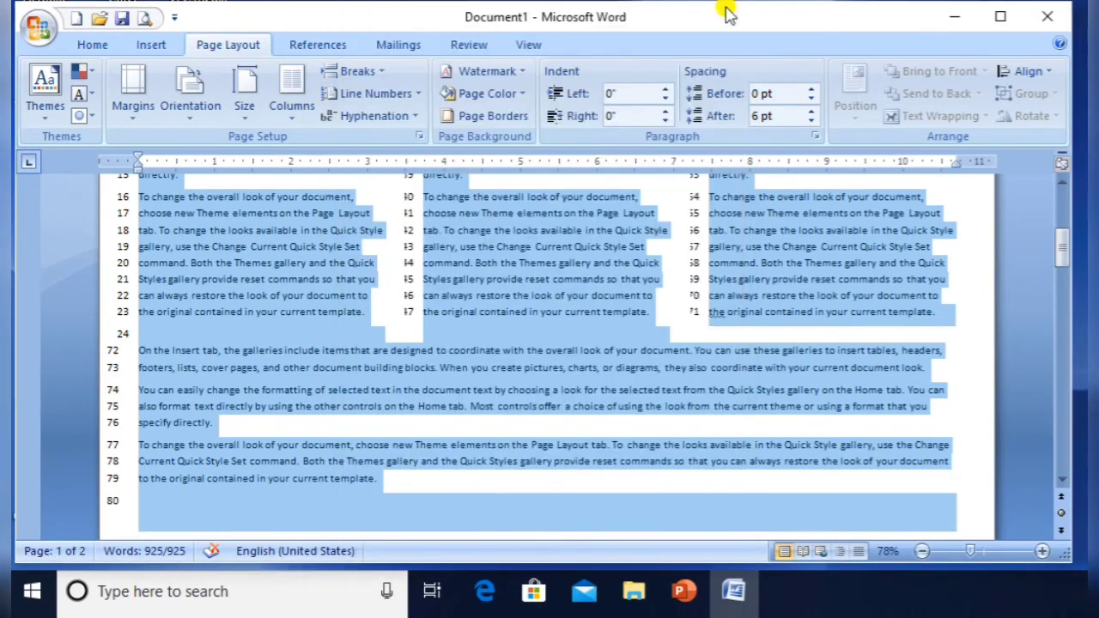
Examine how the line numbers run through the three columns and the single-column section below
left_click(355, 289)
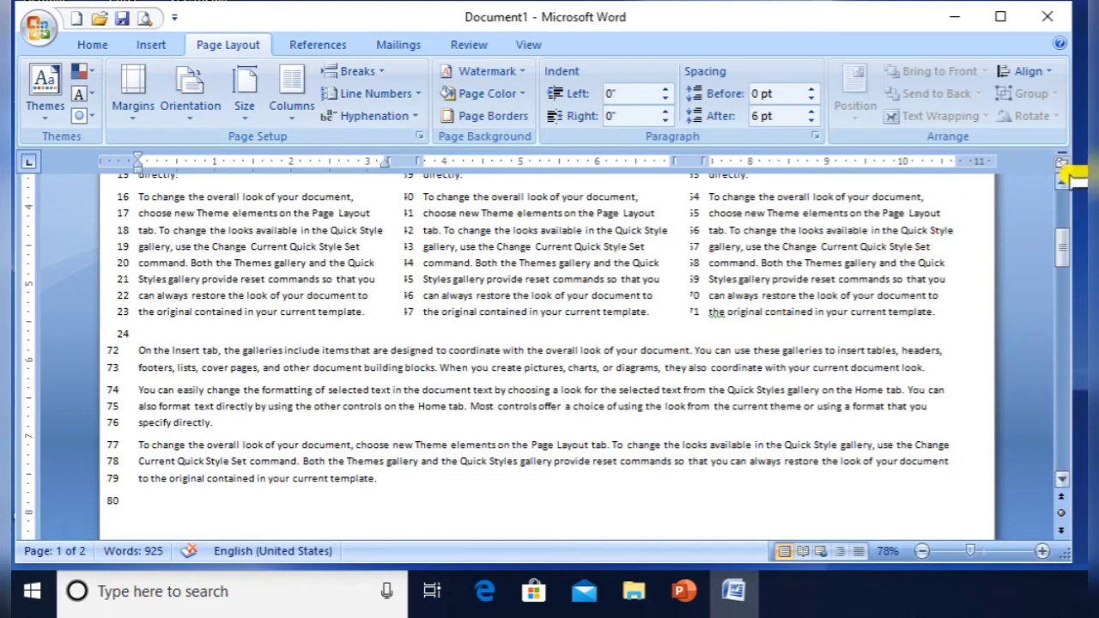
scroll(1065, 178, "up", 3)
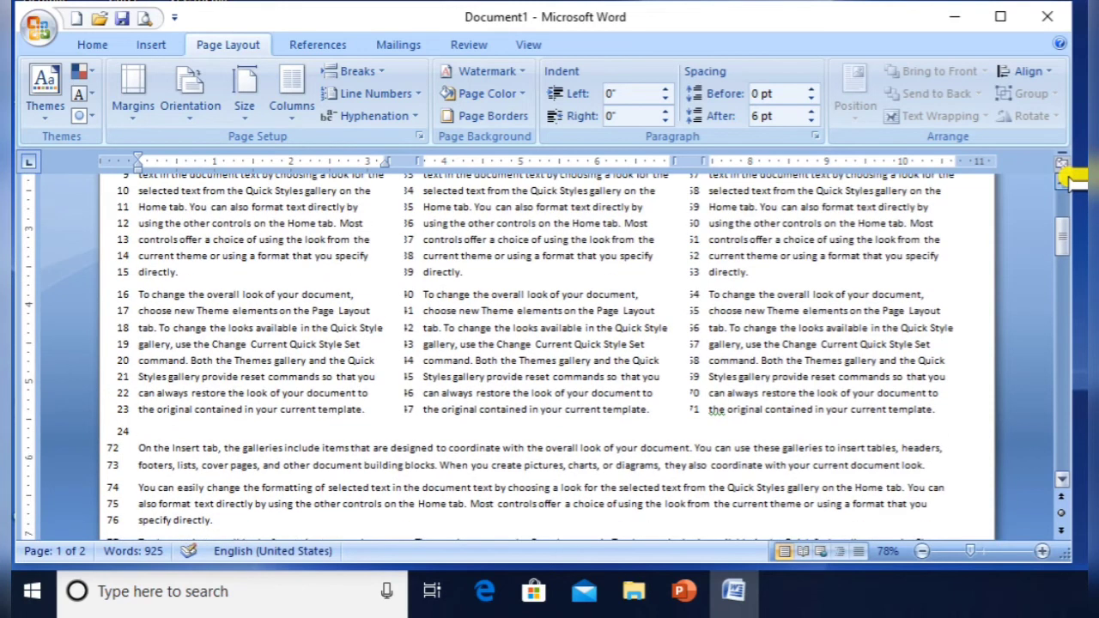
scroll(1065, 179, "up", 3)
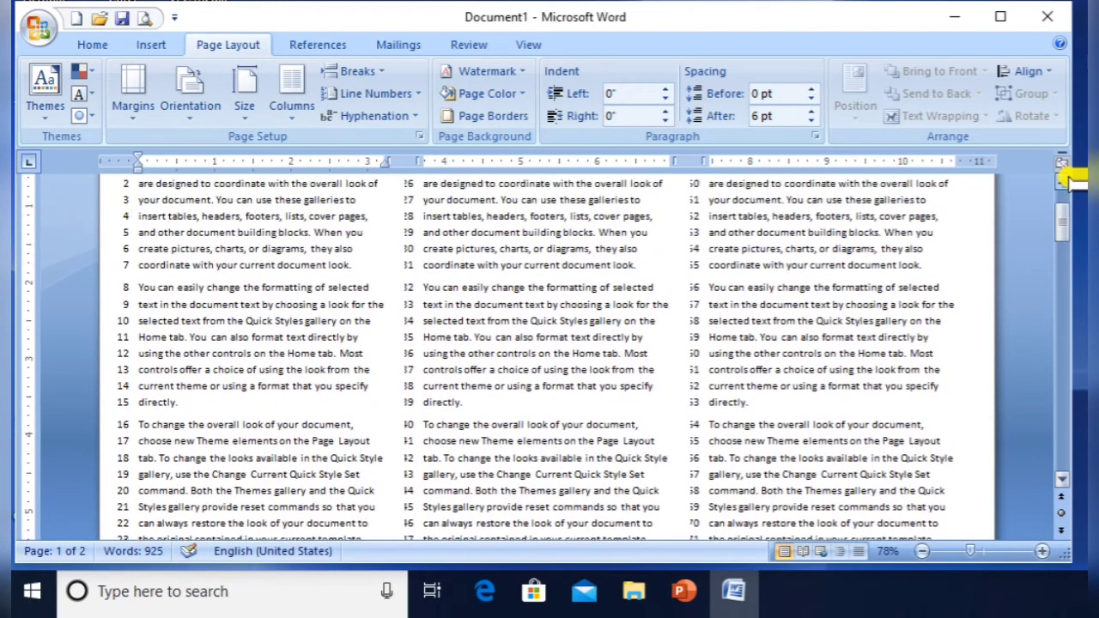
scroll(1065, 179, "up", 3)
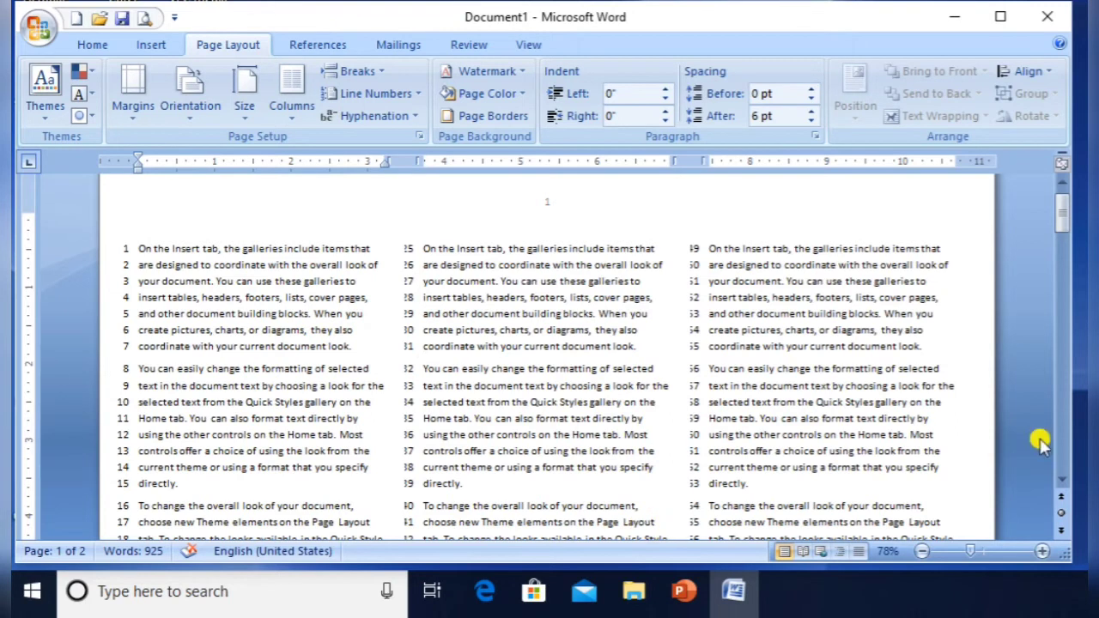
scroll(1058, 479, "down", 4)
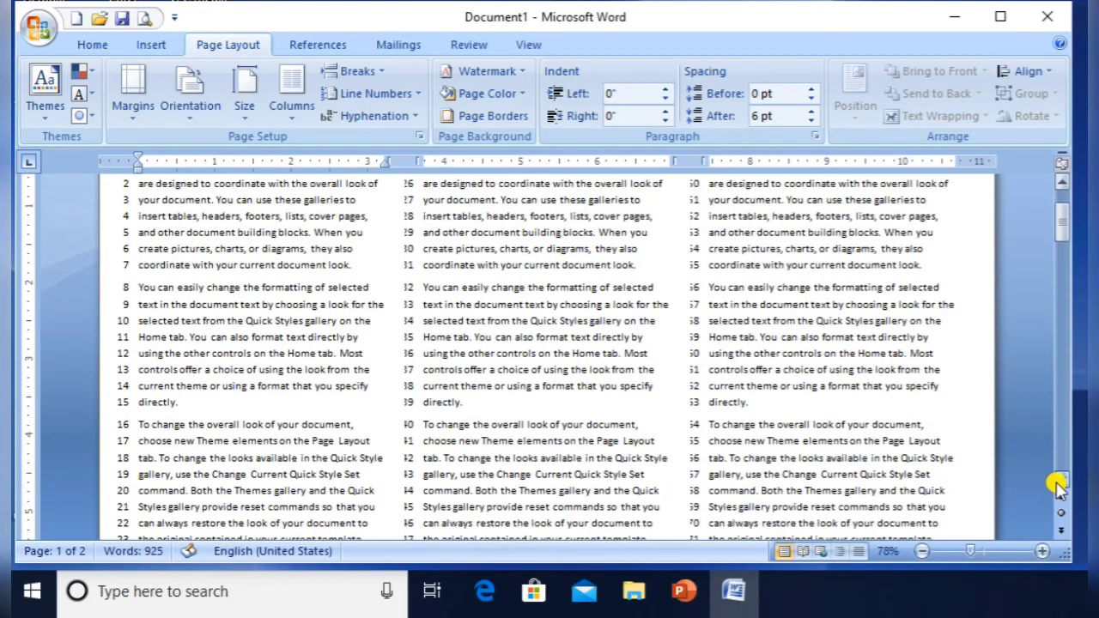
scroll(1056, 485, "down", 2)
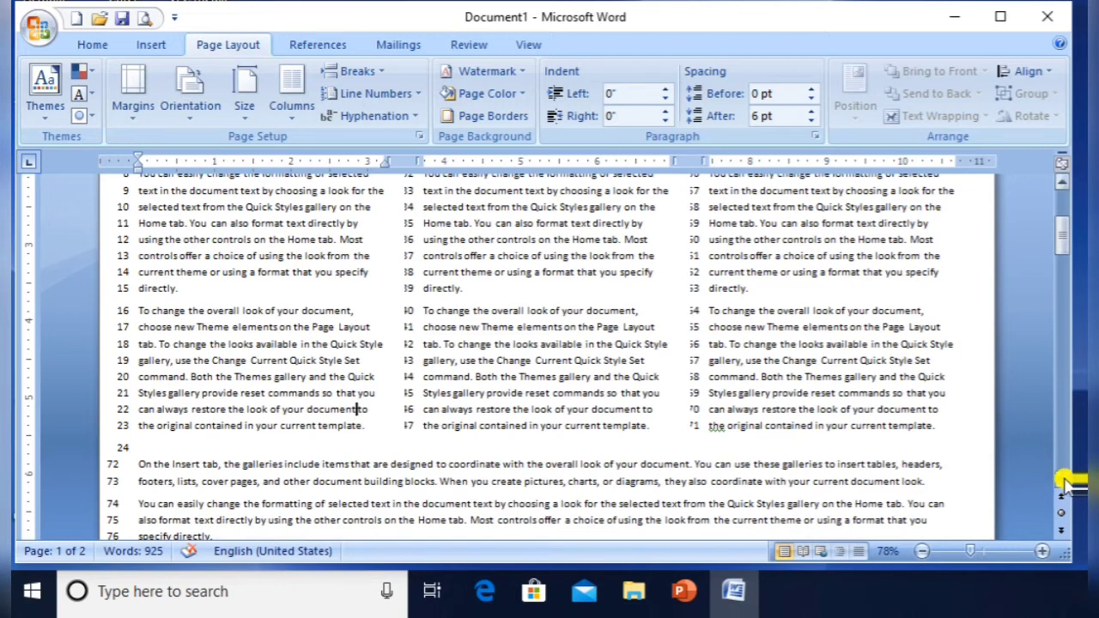
scroll(1065, 485, "down", 2)
left_click(1063, 486)
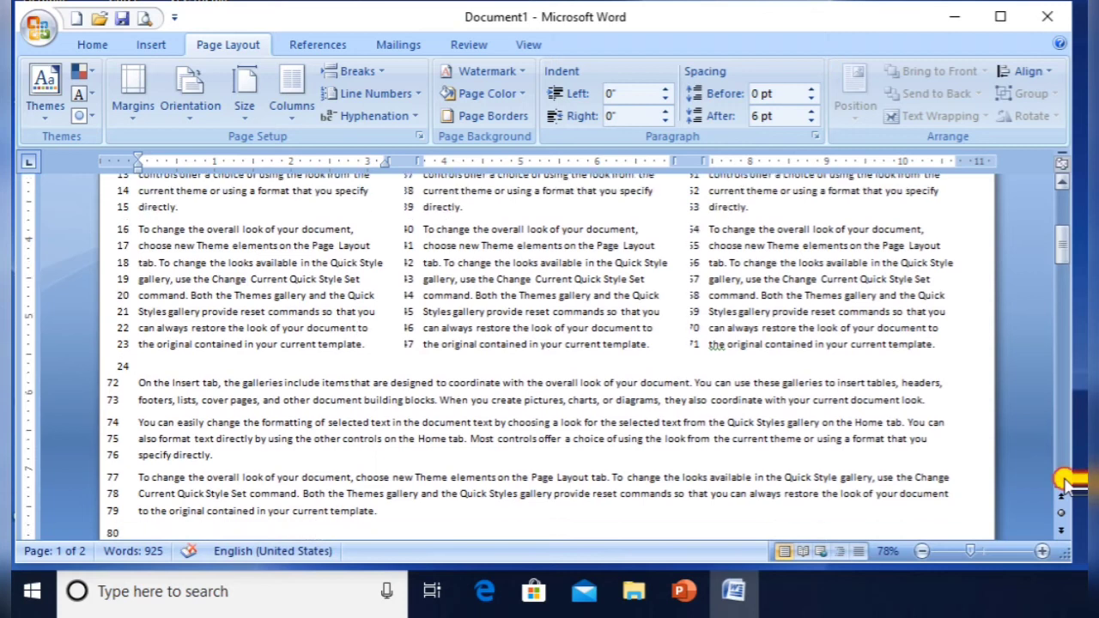
left_click(1065, 485)
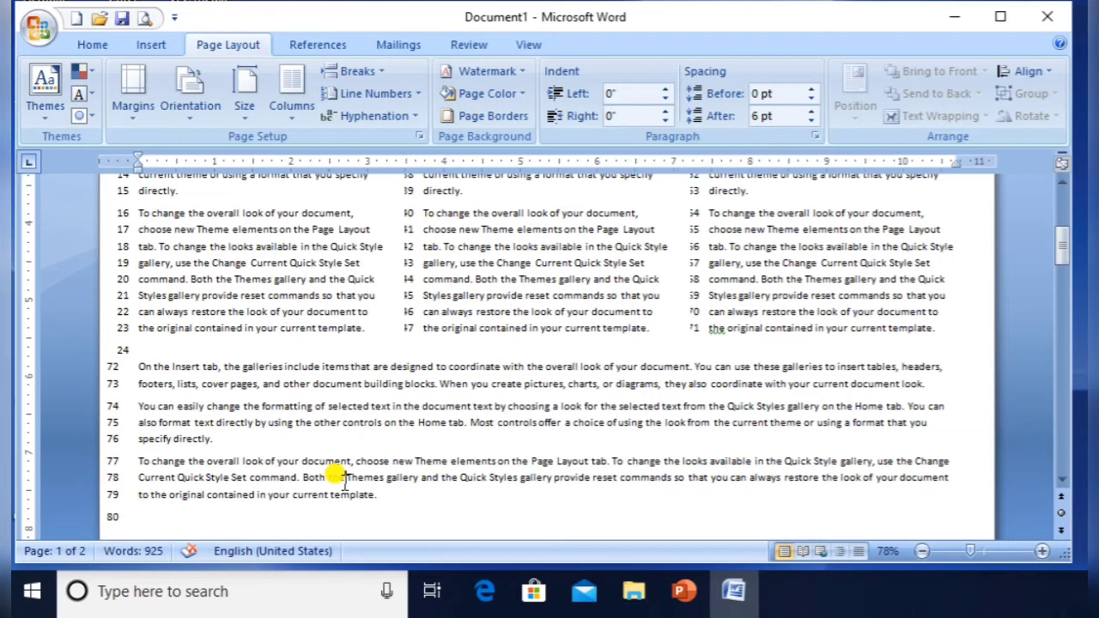
Insert "gg" directly after "the" before "Themes" on line 78, and turn on automatic hyphenation with the single-column paragraphs selected
type("the")
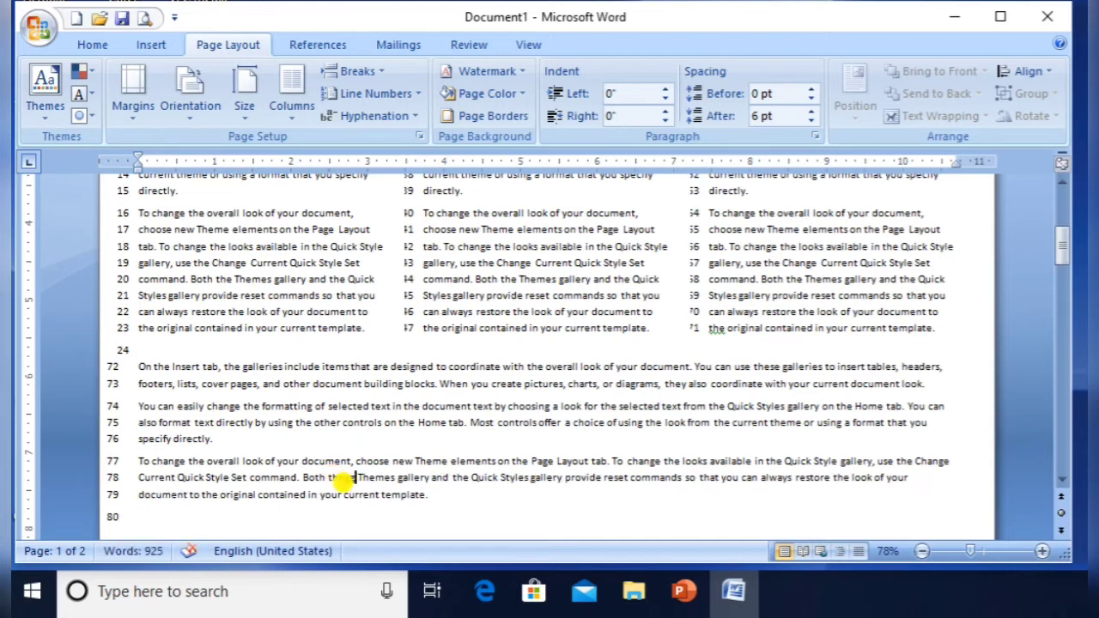
left_click(129, 365)
key("ctrl+Return")
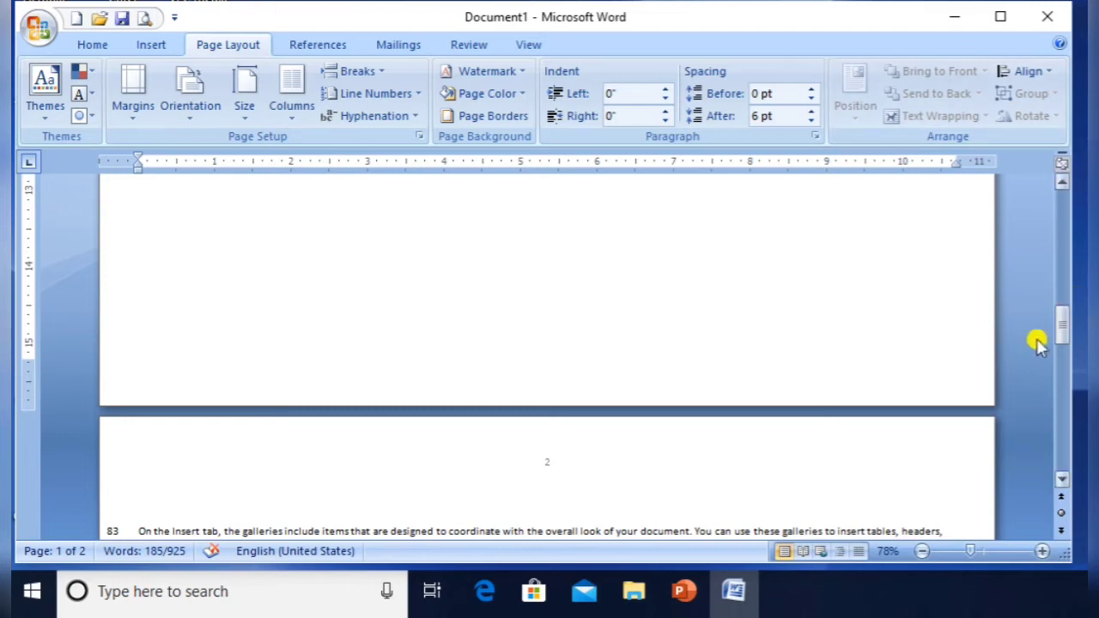
left_click_drag(1061, 337, 1062, 273)
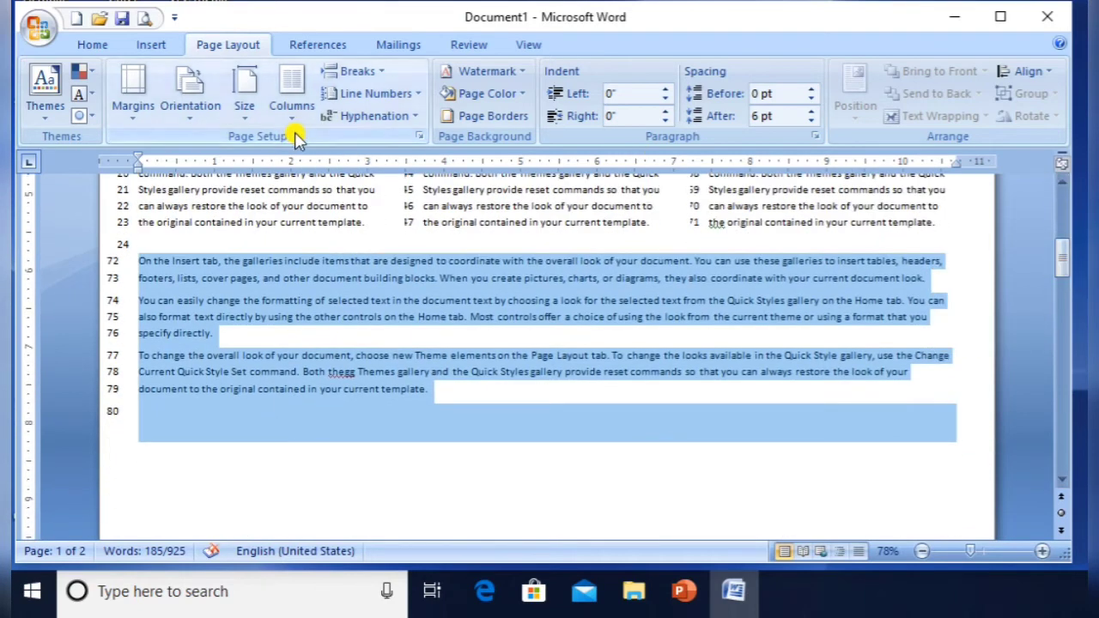
left_click(384, 120)
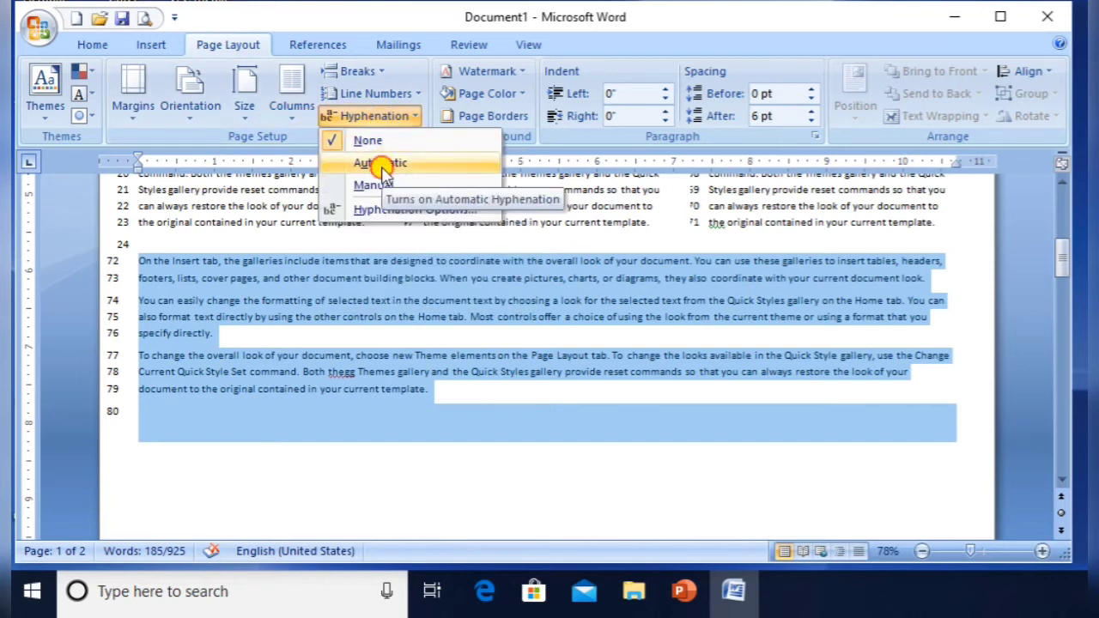
left_click(382, 166)
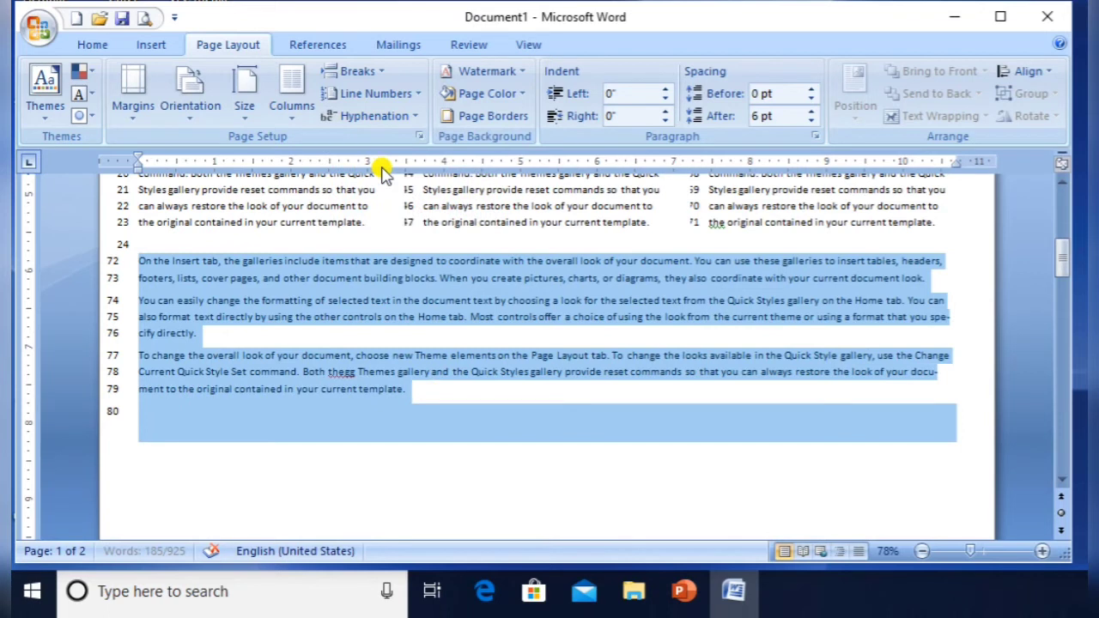
Select "you specify" where it breaks across lines 75 and 76, turn hyphenation off, and check how "specify" wraps
left_click(934, 379)
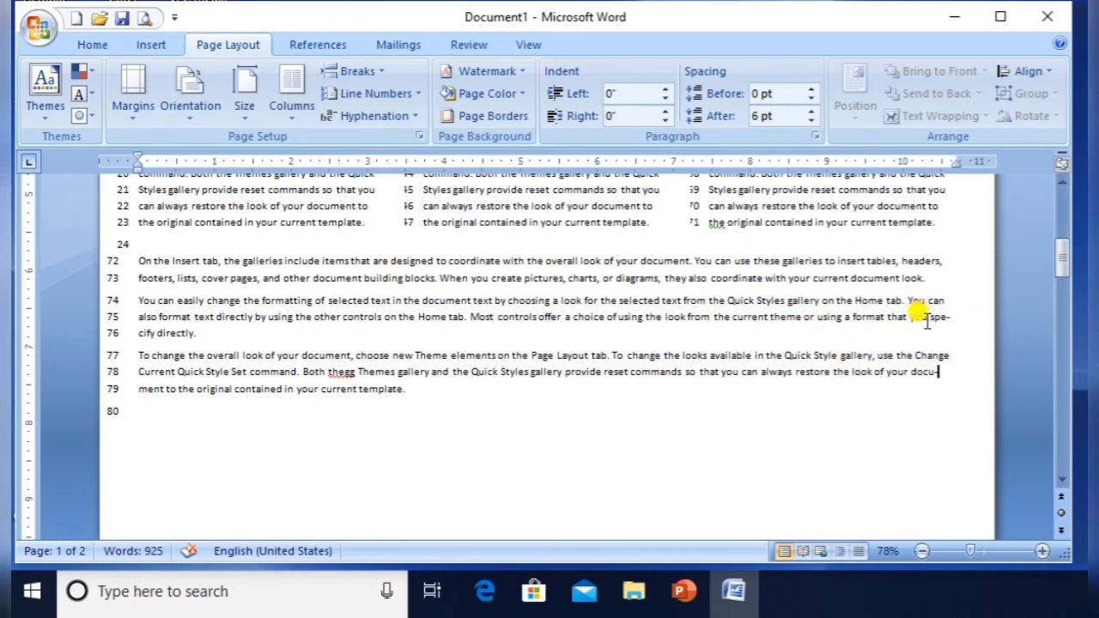
left_click_drag(912, 317, 945, 318)
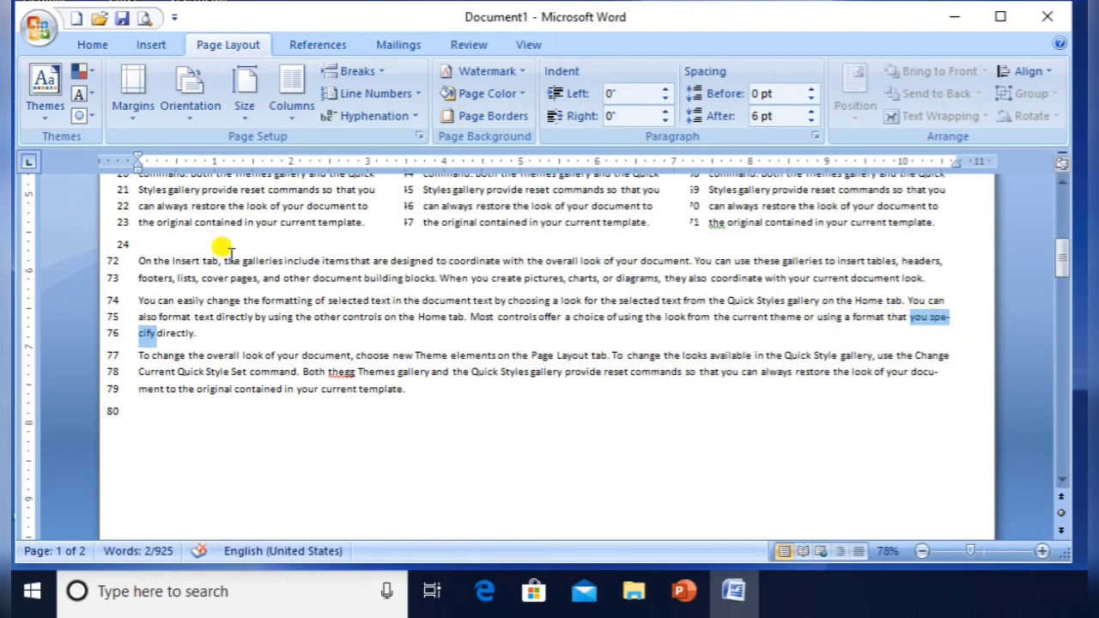
left_click(398, 115)
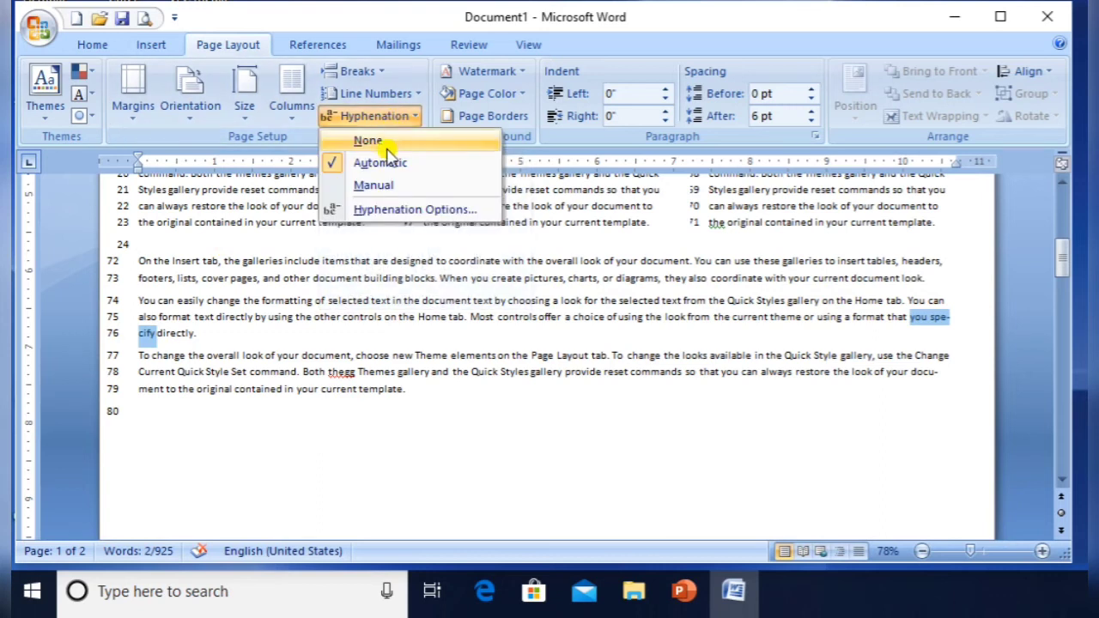
left_click(386, 142)
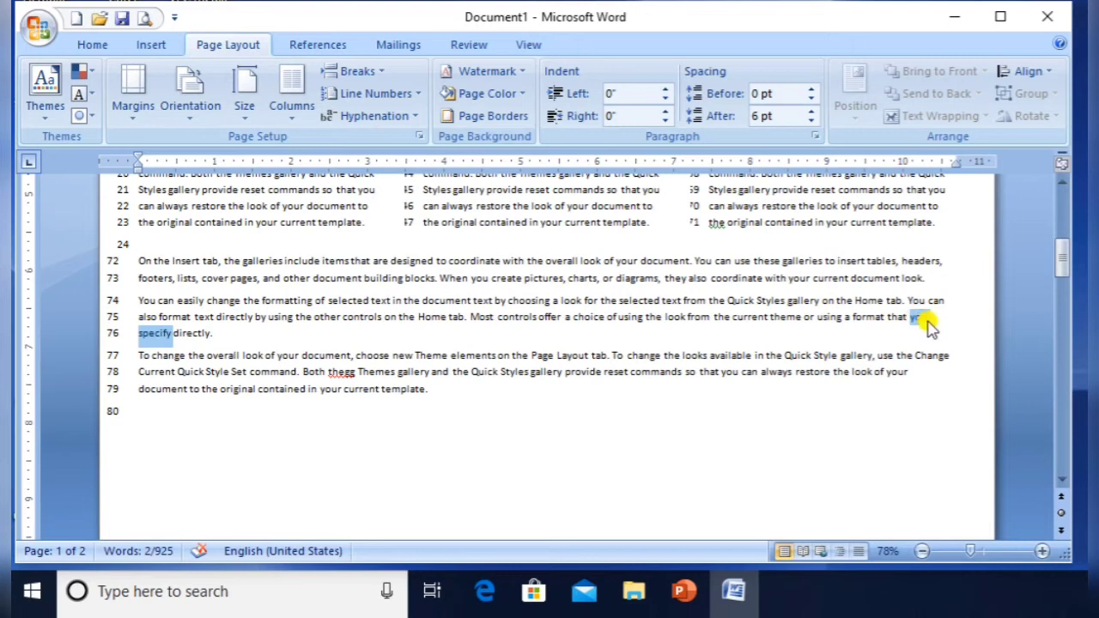
left_click(927, 316)
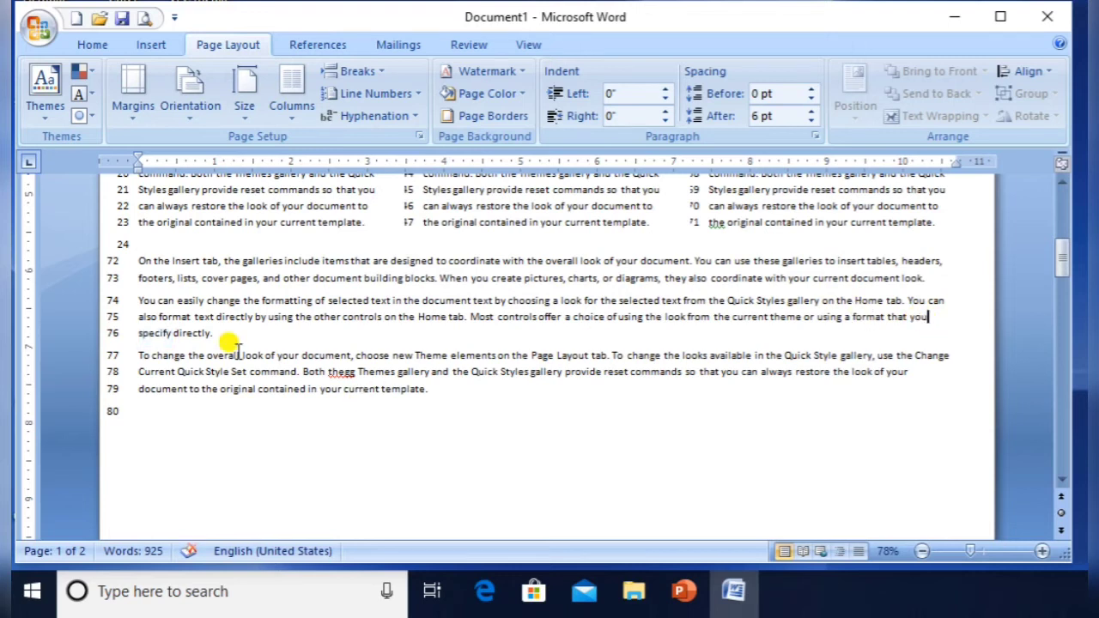
left_click_drag(137, 334, 178, 345)
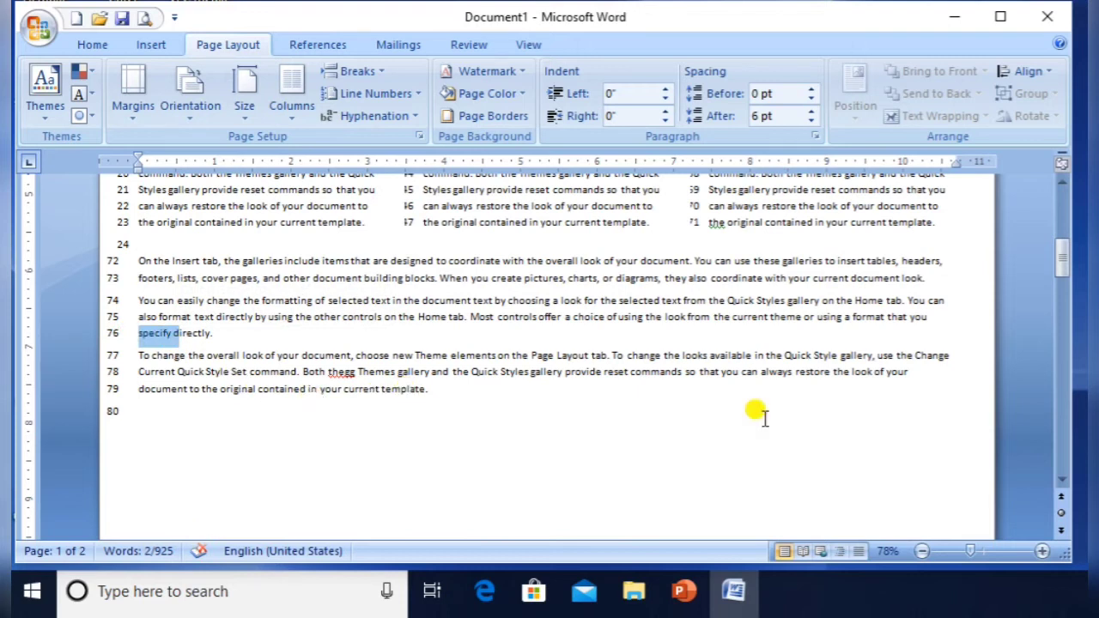
left_click(876, 378)
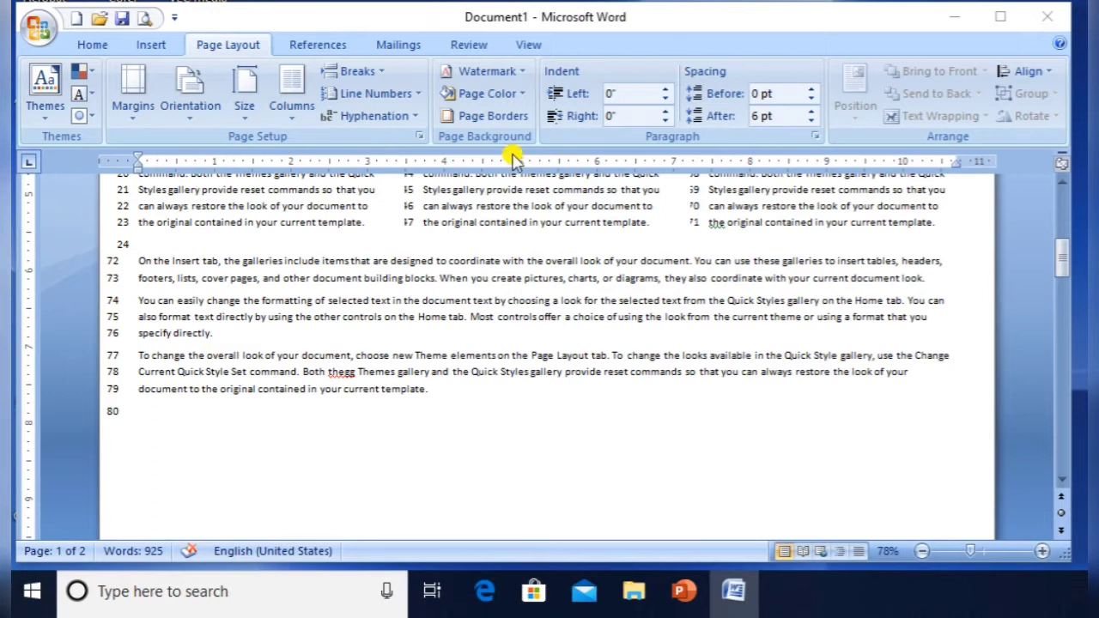
Add the CONFIDENTIAL 1 watermark and customize it so the text is no longer semitransparent
left_click(491, 76)
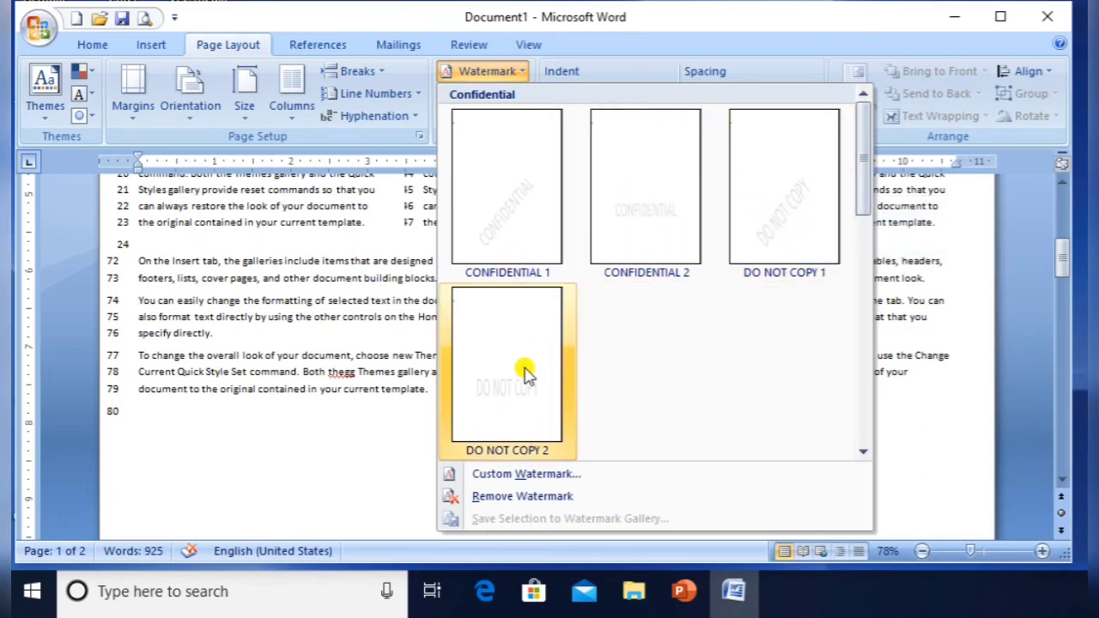
left_click(532, 208)
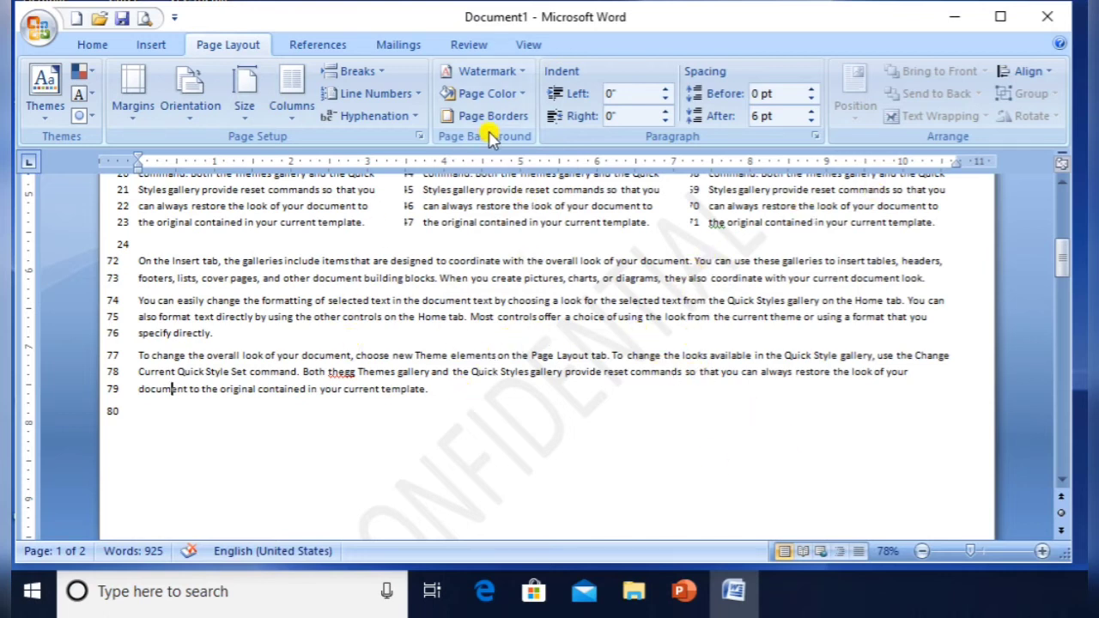
left_click(519, 76)
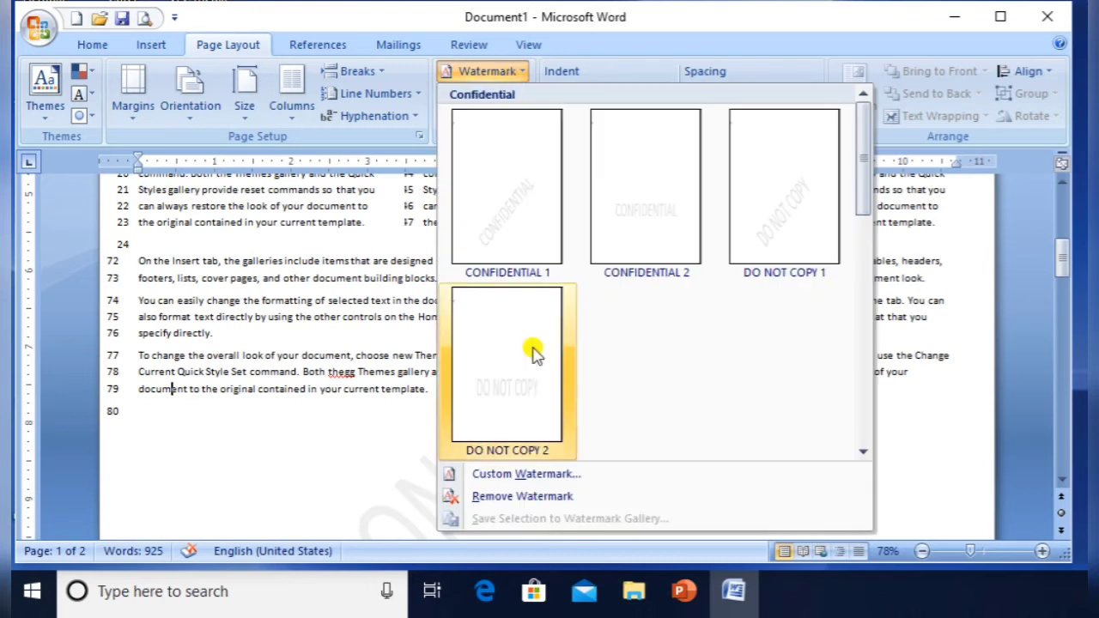
left_click(474, 472)
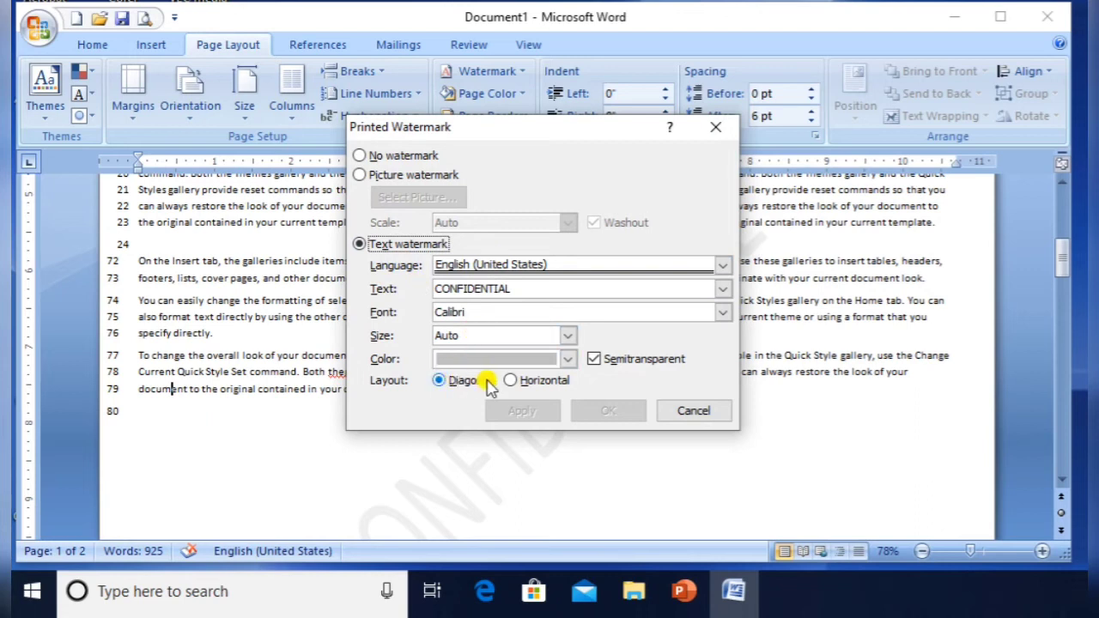
left_click(606, 360)
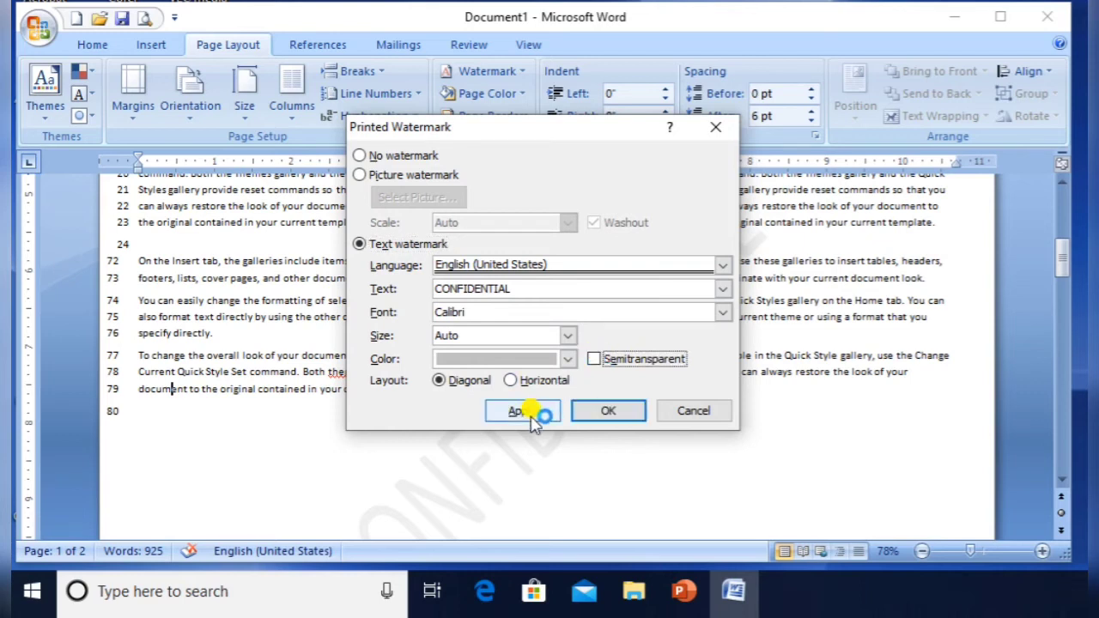
left_click(531, 412)
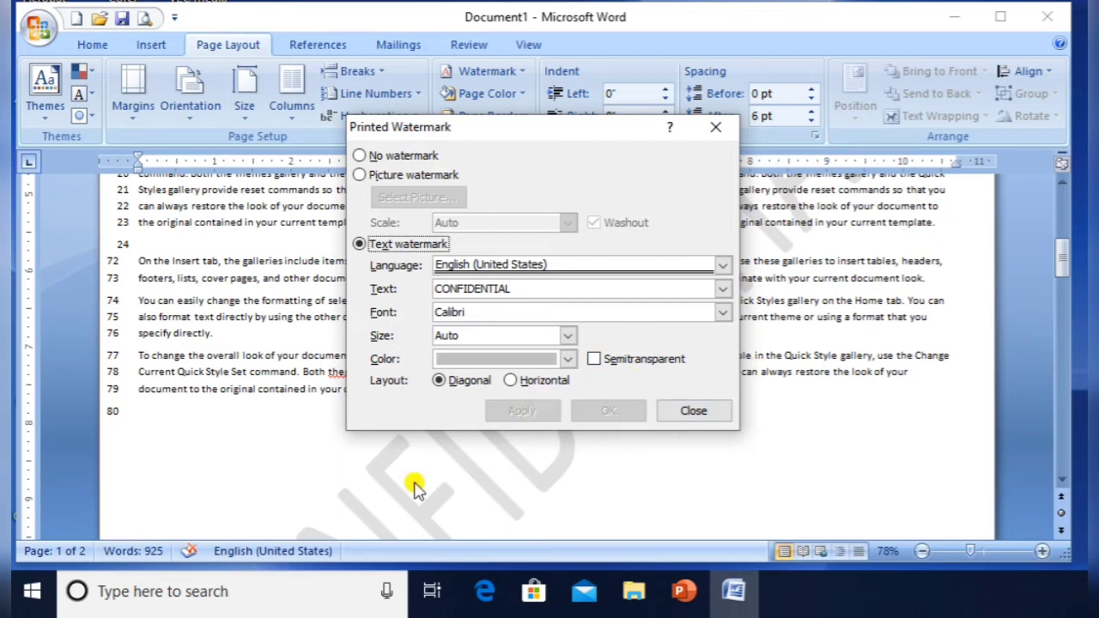
left_click(1062, 271)
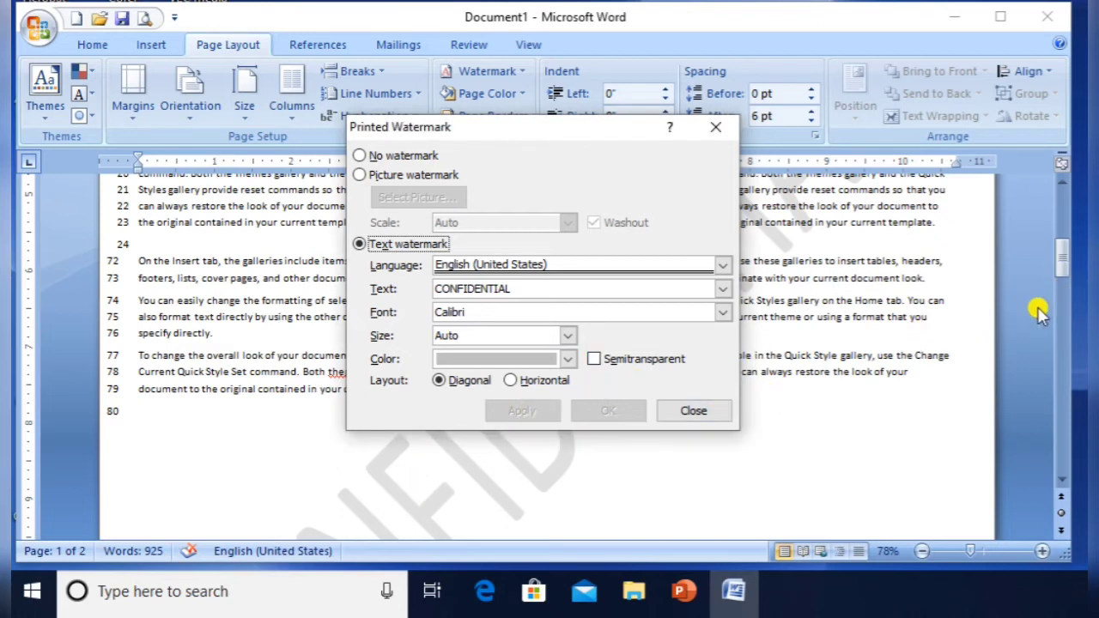
Change the CONFIDENTIAL watermark's text color to standard red and apply it
left_click(503, 361)
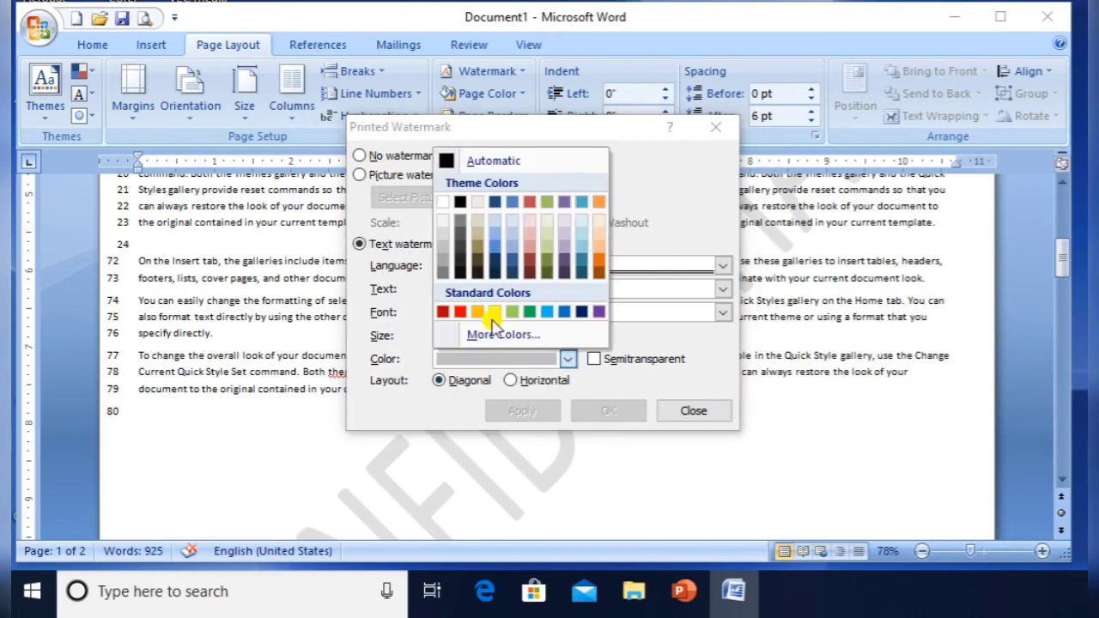
left_click(461, 313)
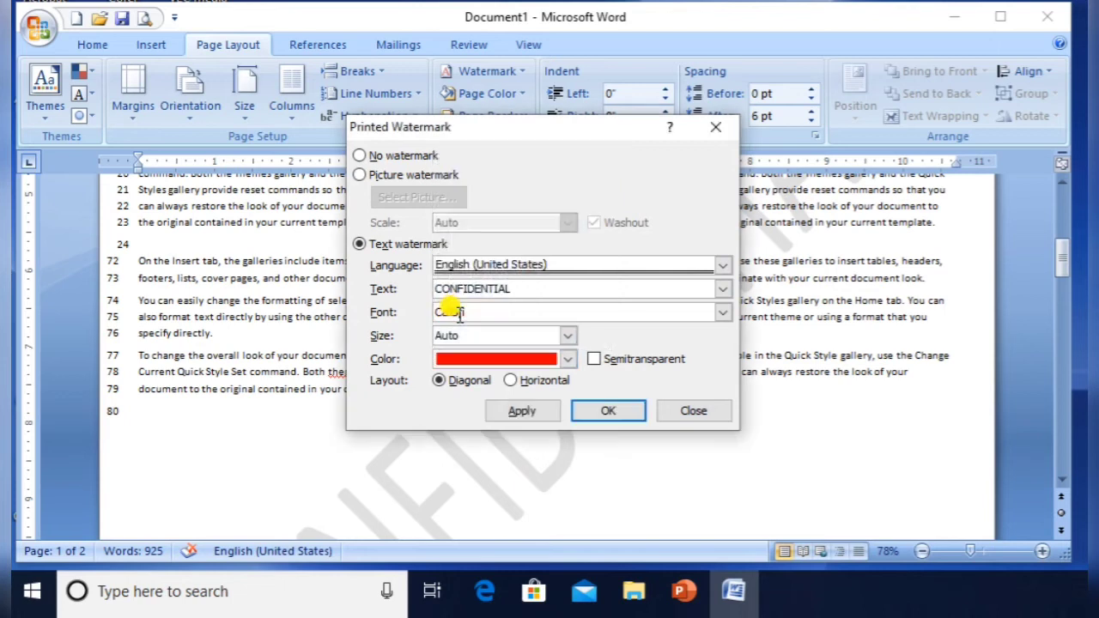
left_click(514, 412)
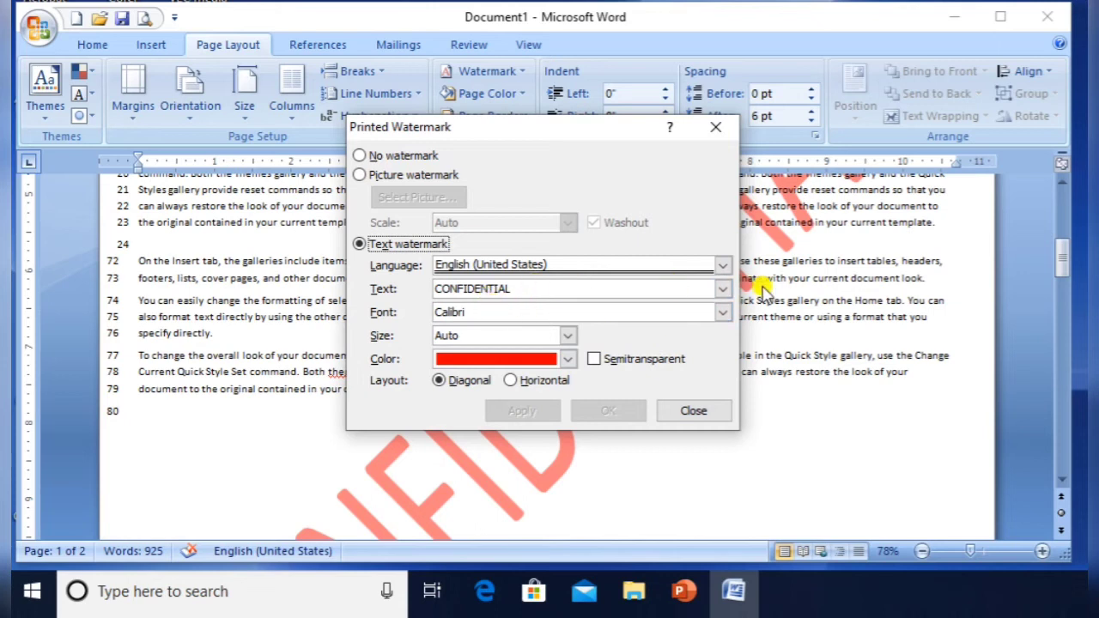
Set the CONFIDENTIAL watermark's font to Algerian and apply it
left_click(724, 314)
left_click(724, 313)
left_click(724, 313)
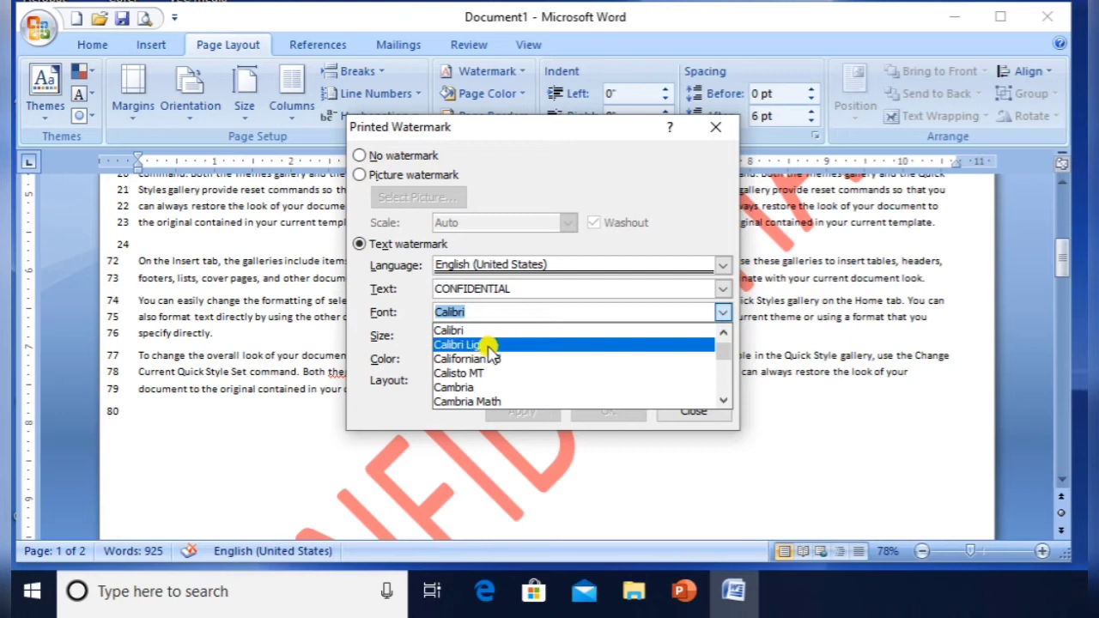
type("al")
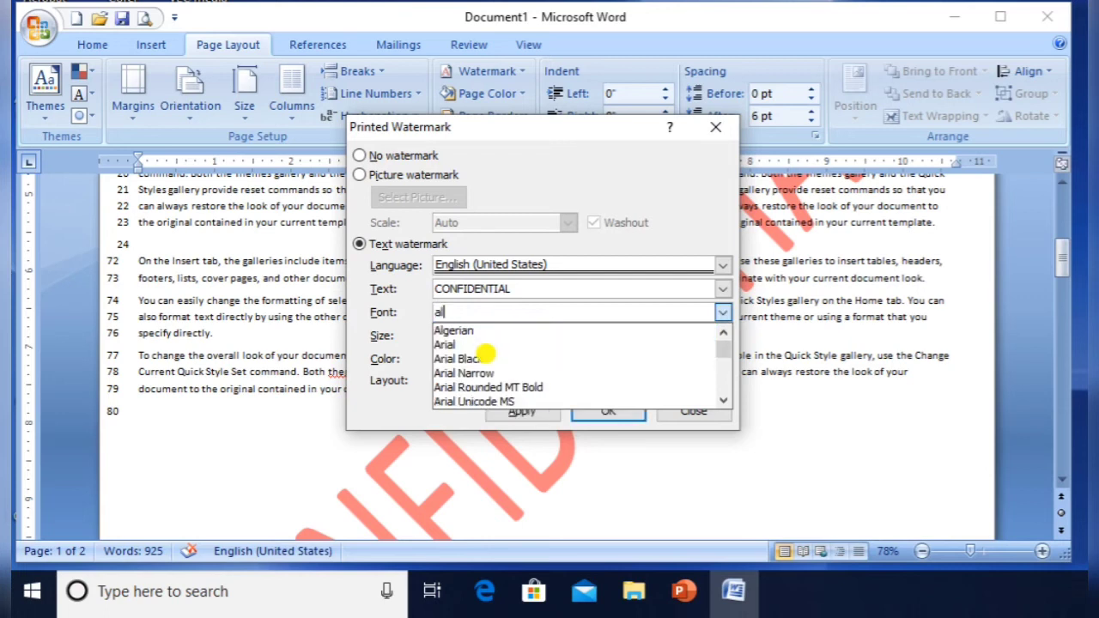
left_click(453, 331)
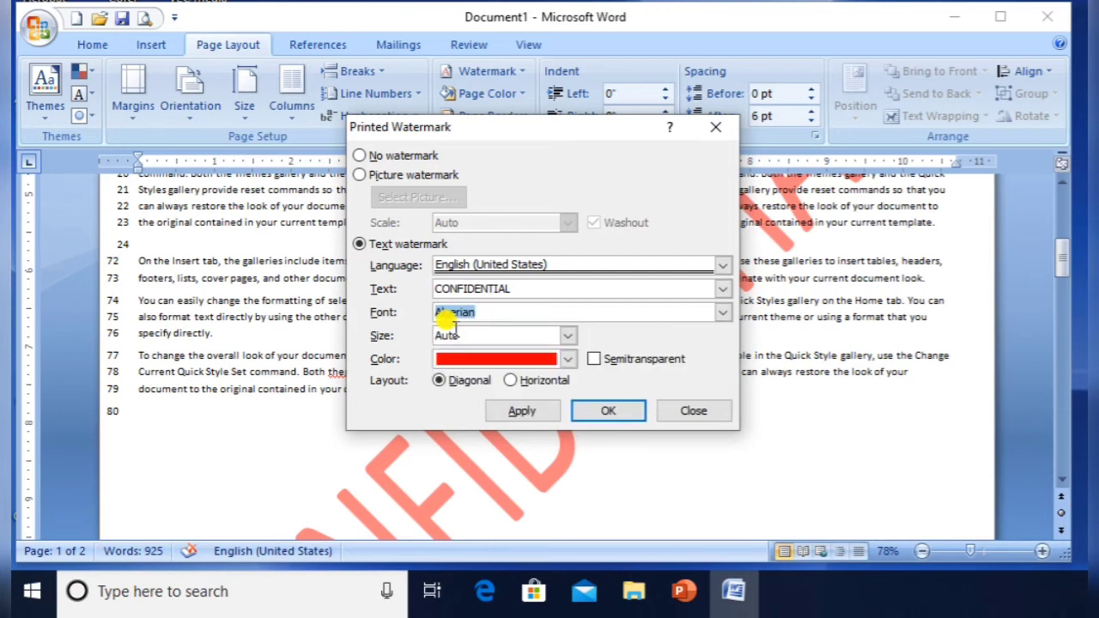
left_click(534, 411)
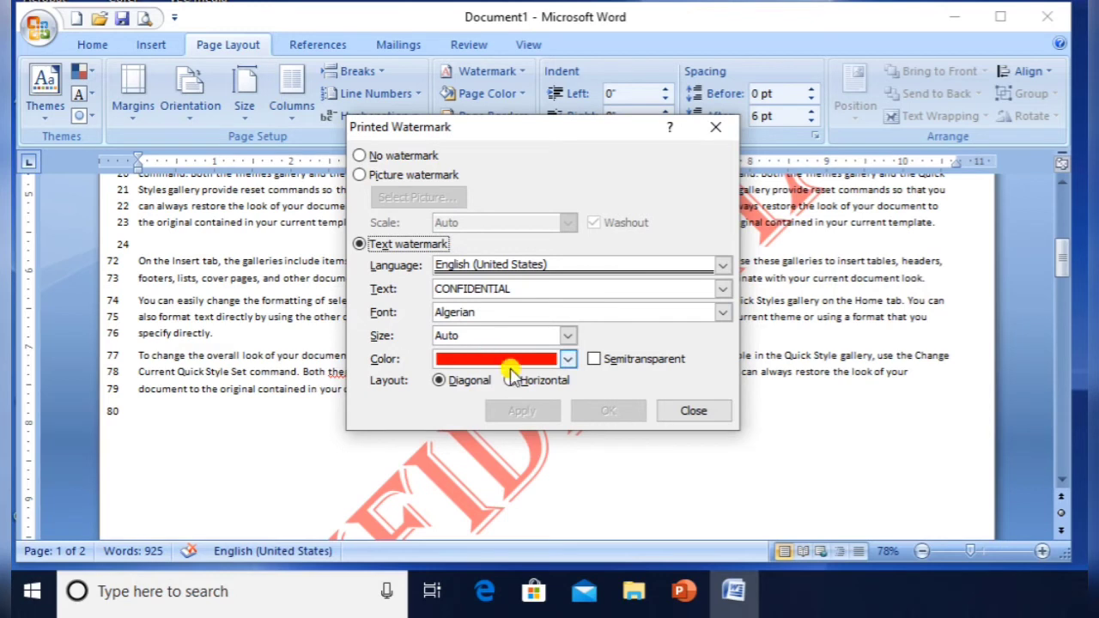
Try the horizontal layout on the CONFIDENTIAL watermark and return it to diagonal
left_click(511, 379)
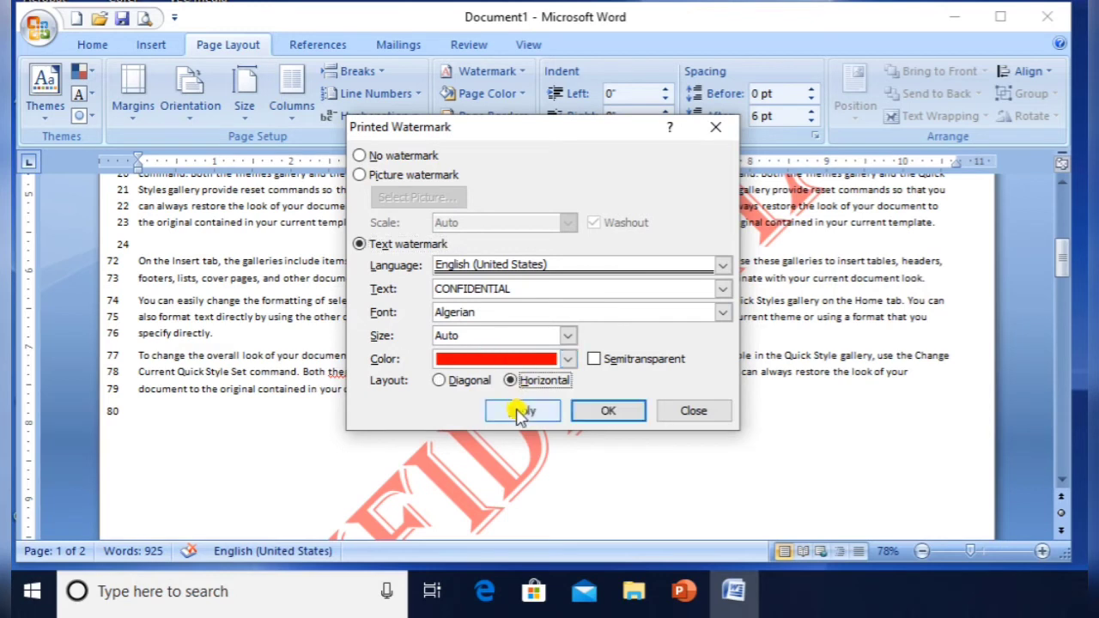
left_click(520, 411)
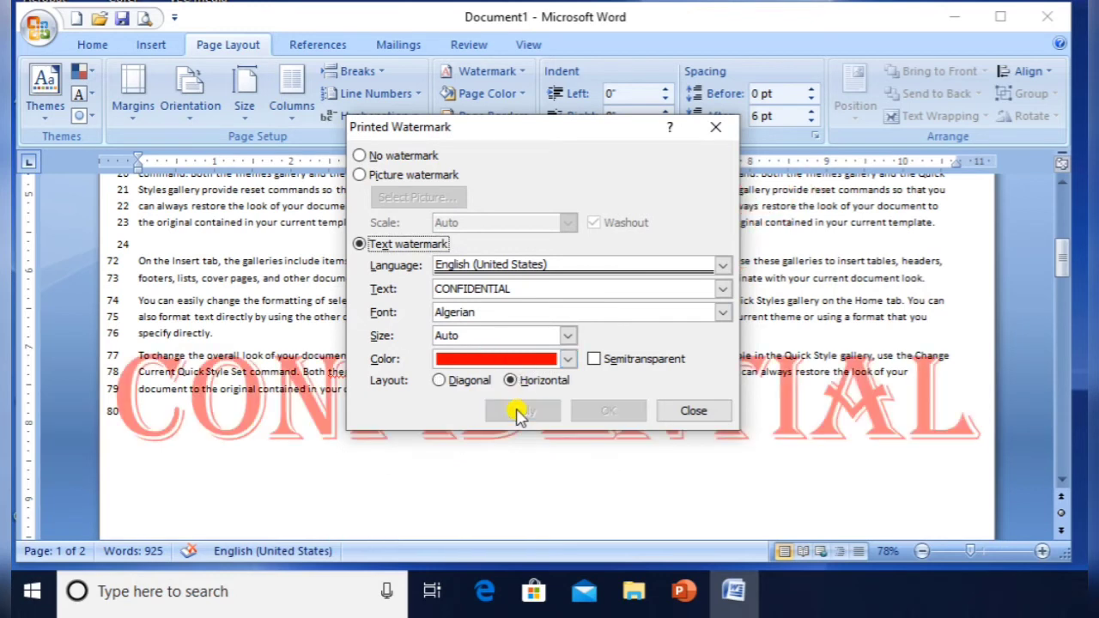
left_click(452, 383)
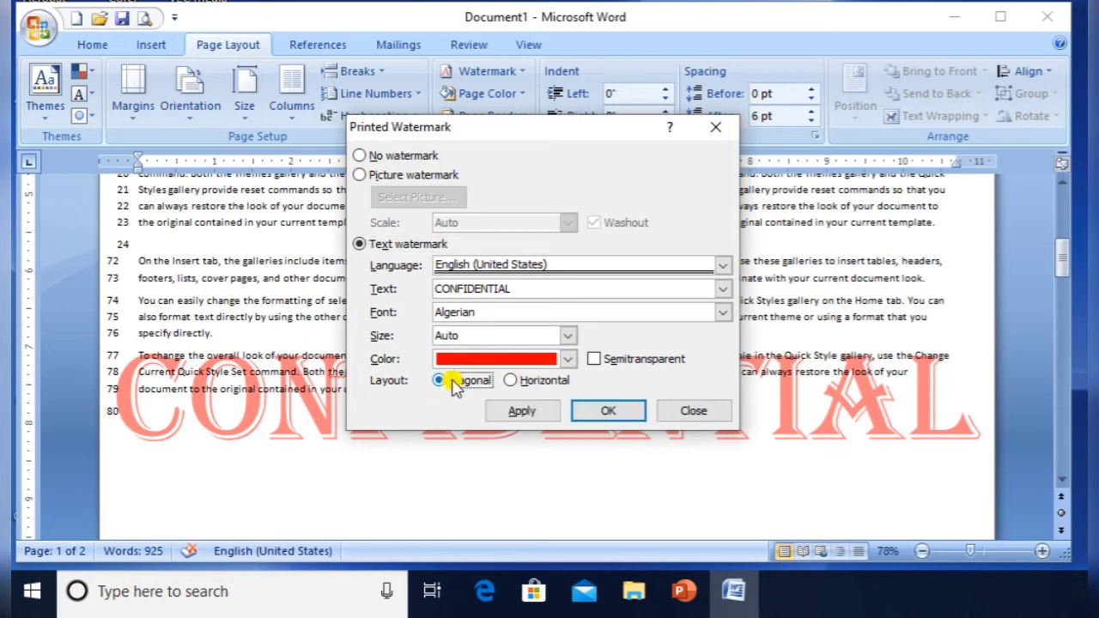
left_click(520, 411)
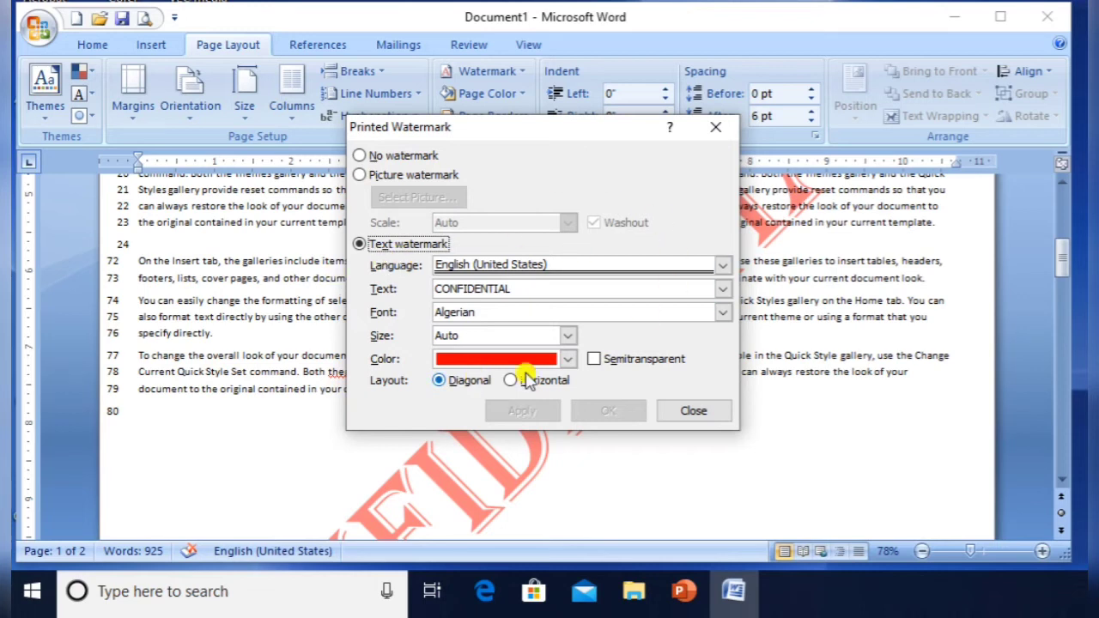
Close the watermark settings and generate sample paragraphs with =rand() below the last single-column paragraph
left_click(691, 412)
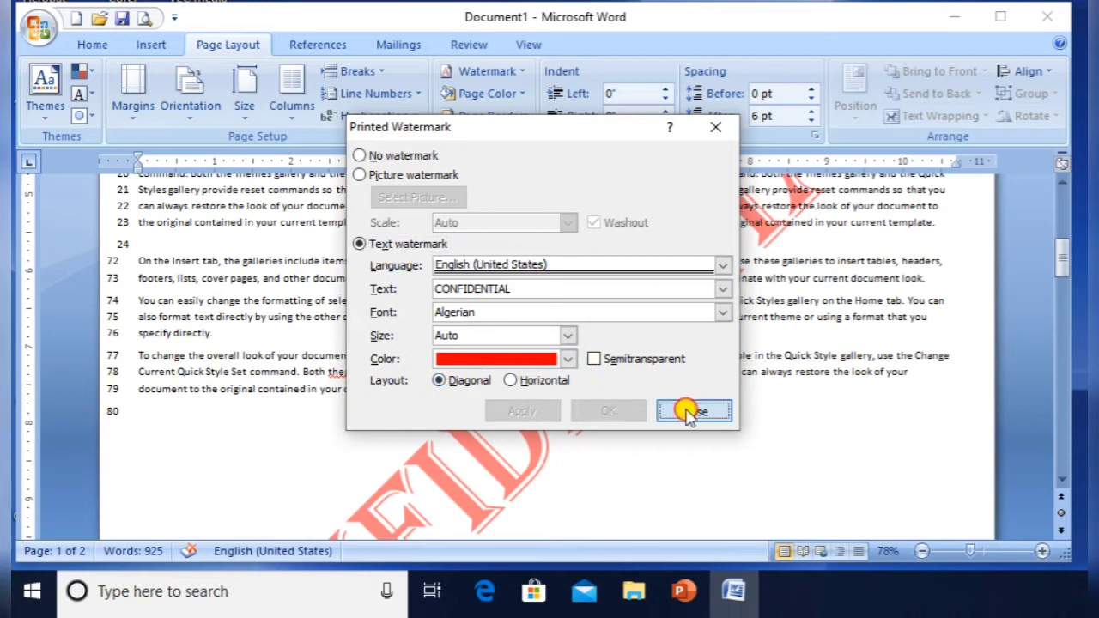
left_click(1061, 264)
key("BackSpace")
key("Return")
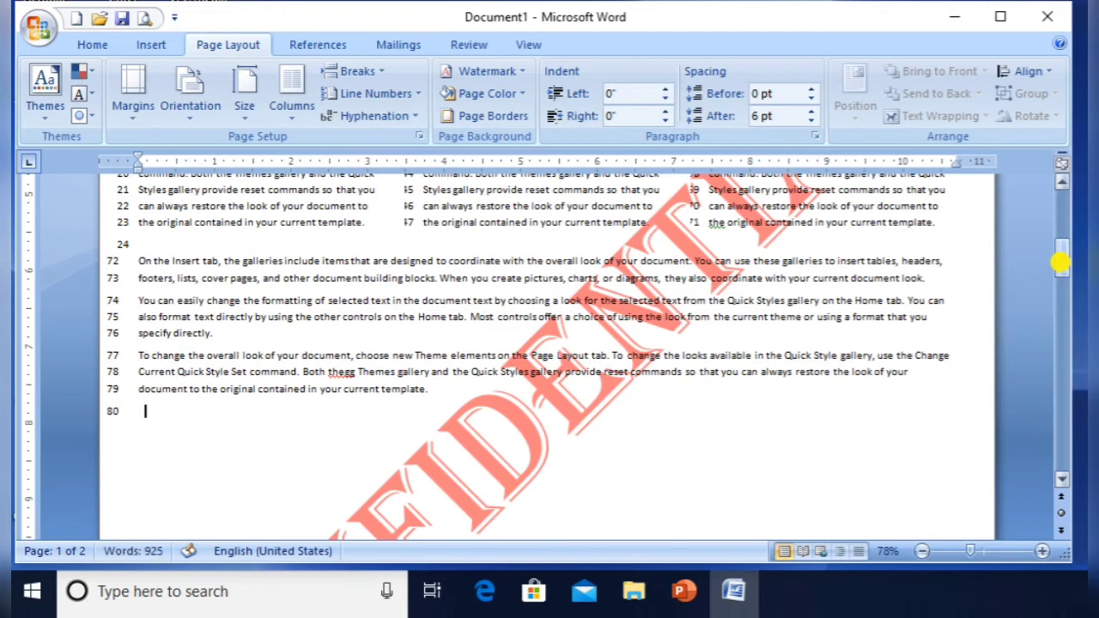
key("Return")
type("=rand()")
key("Return")
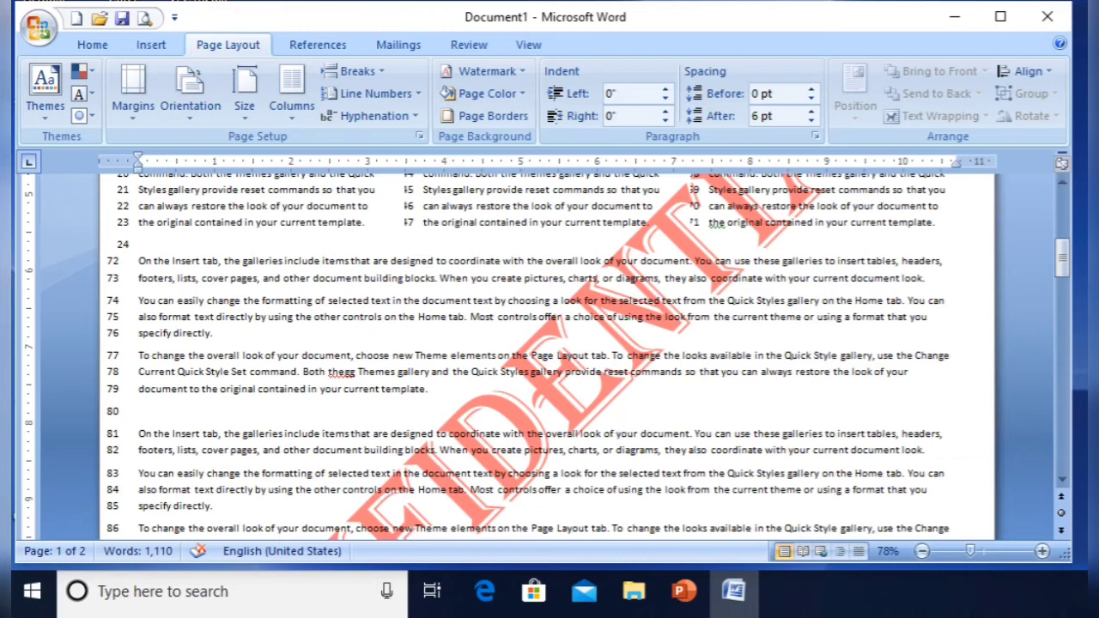
Open the custom watermark settings and switch from a text watermark to a picture watermark
left_click_drag(1065, 264, 1059, 178)
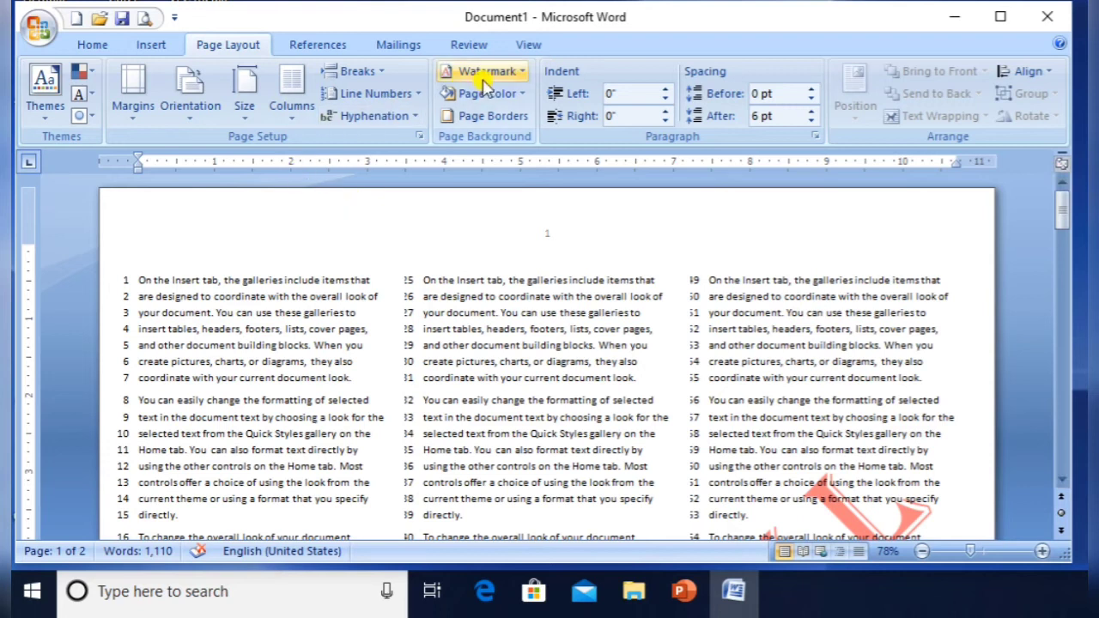
left_click(519, 76)
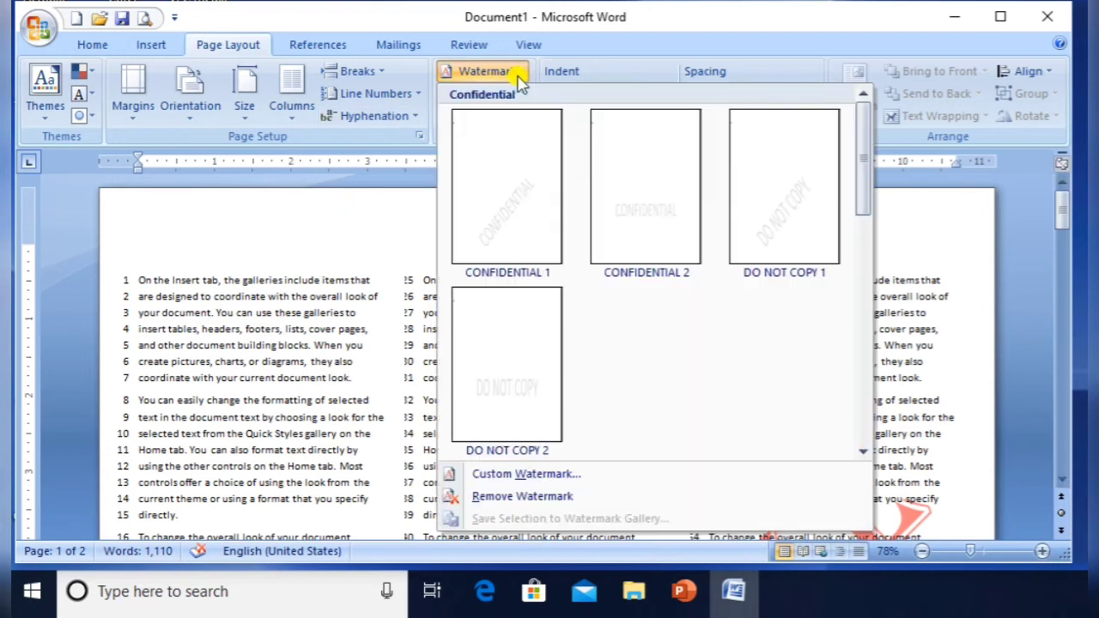
left_click(505, 473)
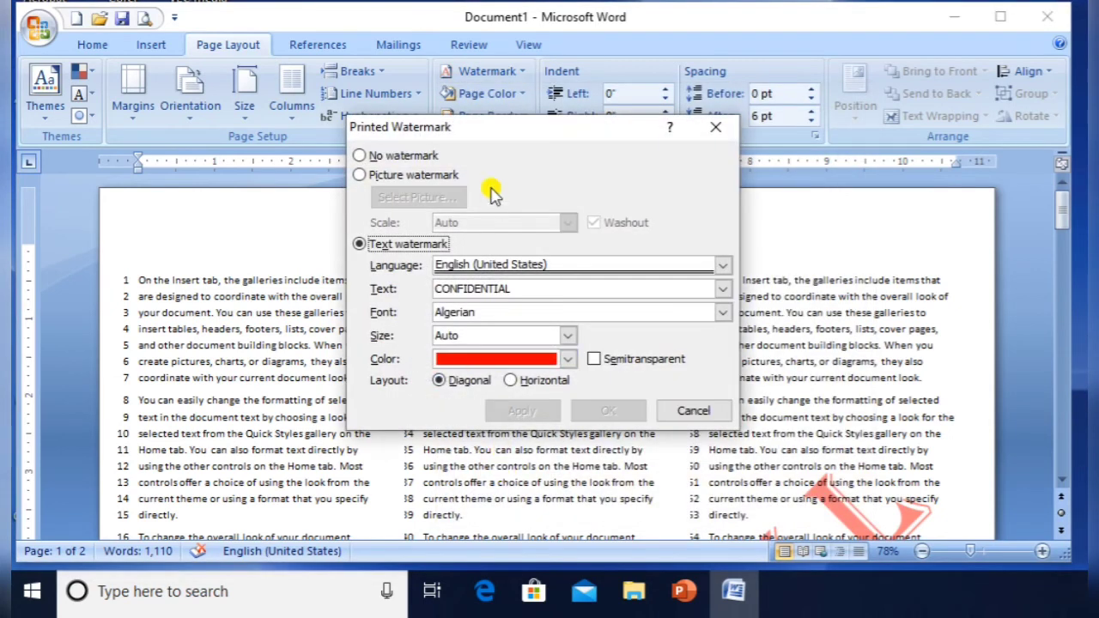
left_click(416, 175)
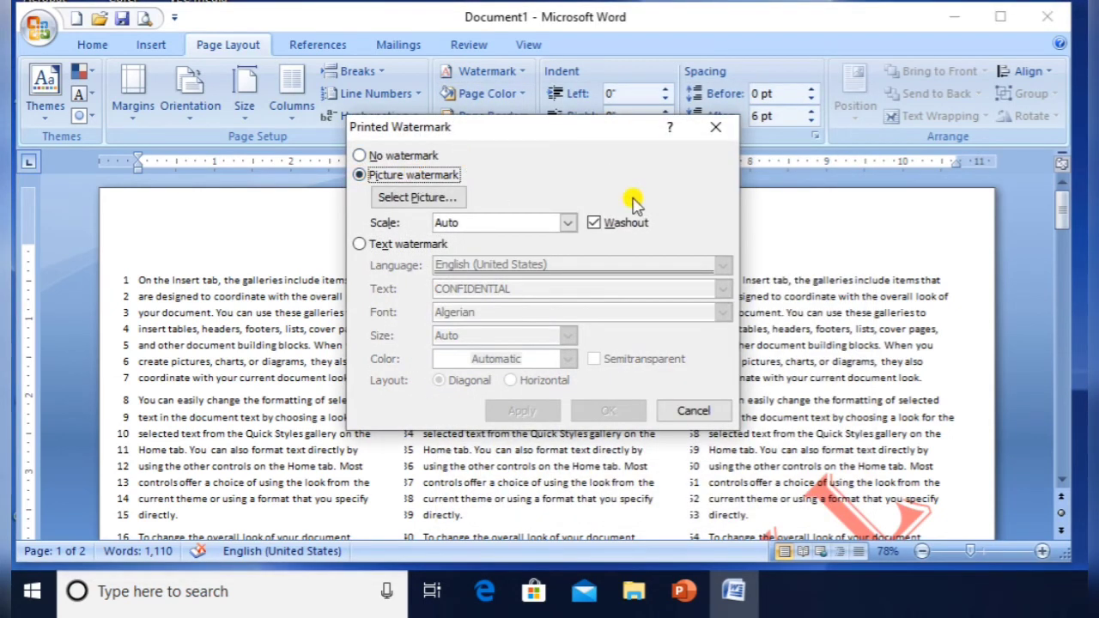
Choose the picture "unnamed (9)" from the Documents folder as the watermark image and apply it with Auto scale
left_click(443, 200)
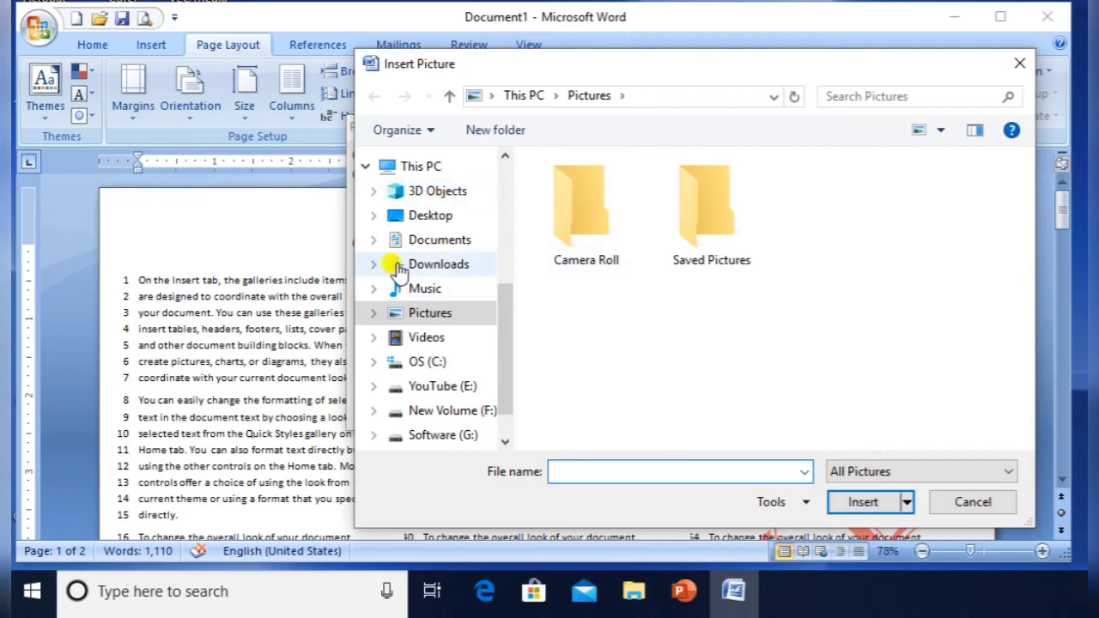
left_click(435, 247)
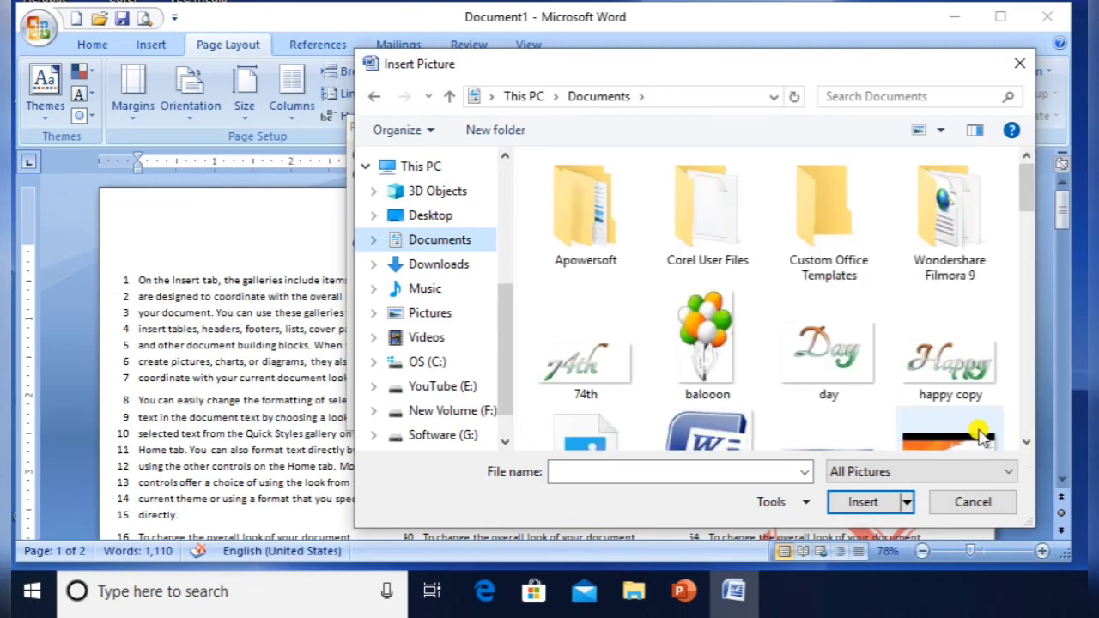
scroll(1022, 447, "down", 3)
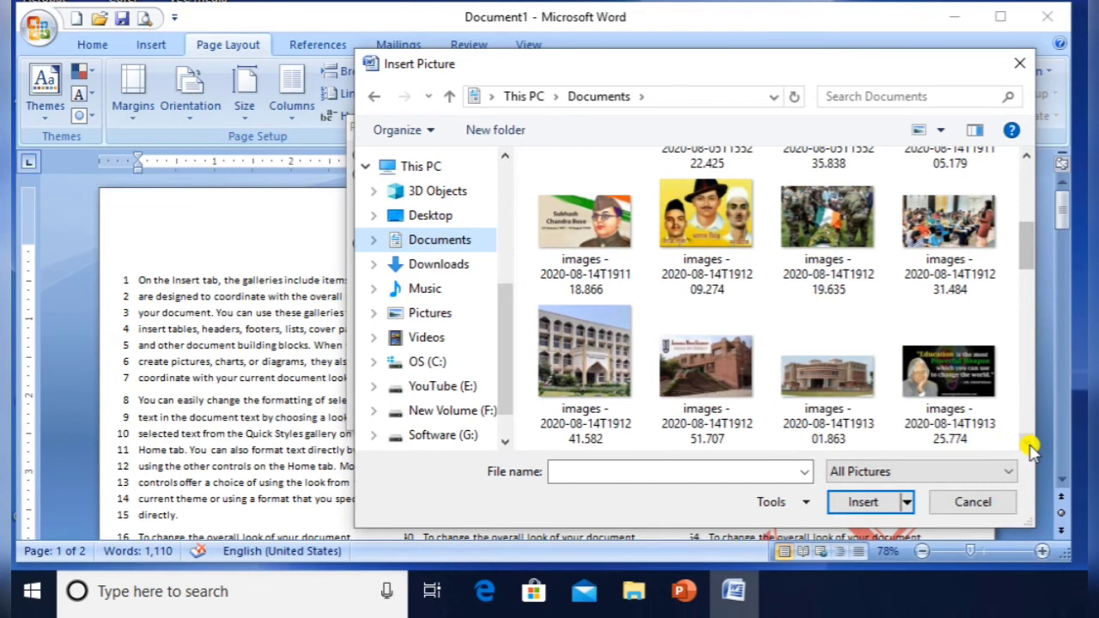
scroll(1031, 448, "down", 3)
scroll(1030, 448, "down", 5)
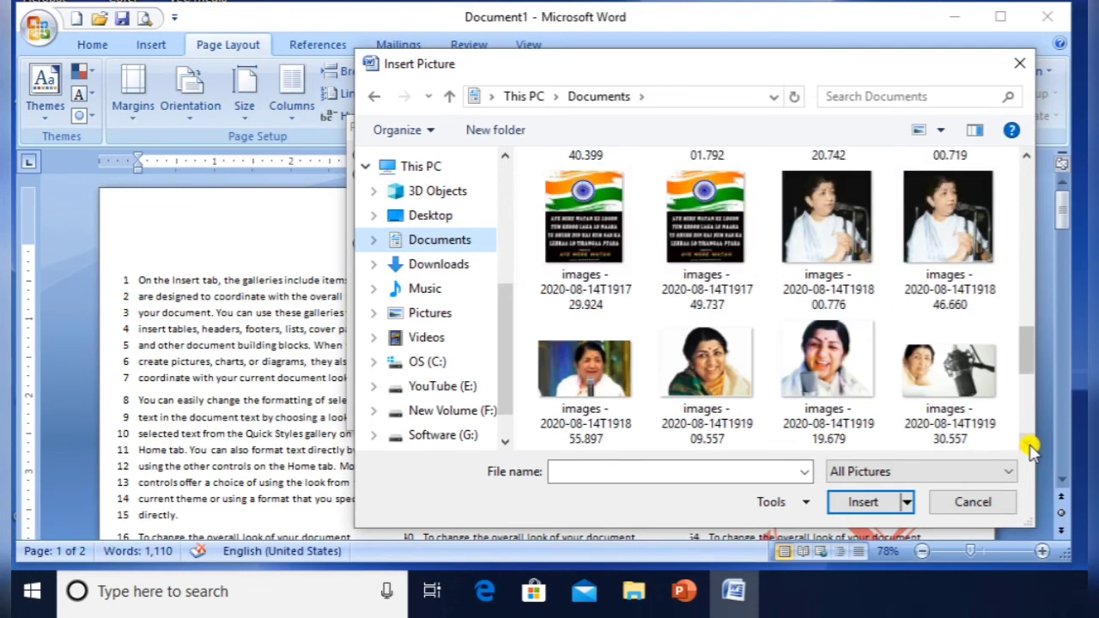
scroll(1030, 448, "down", 5)
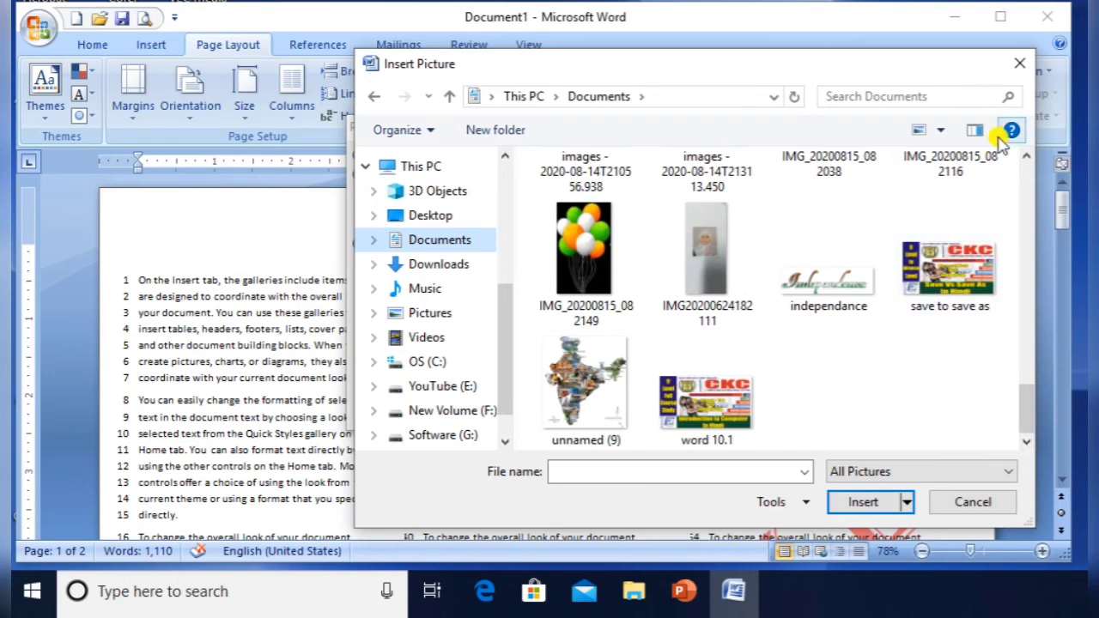
left_click(592, 371)
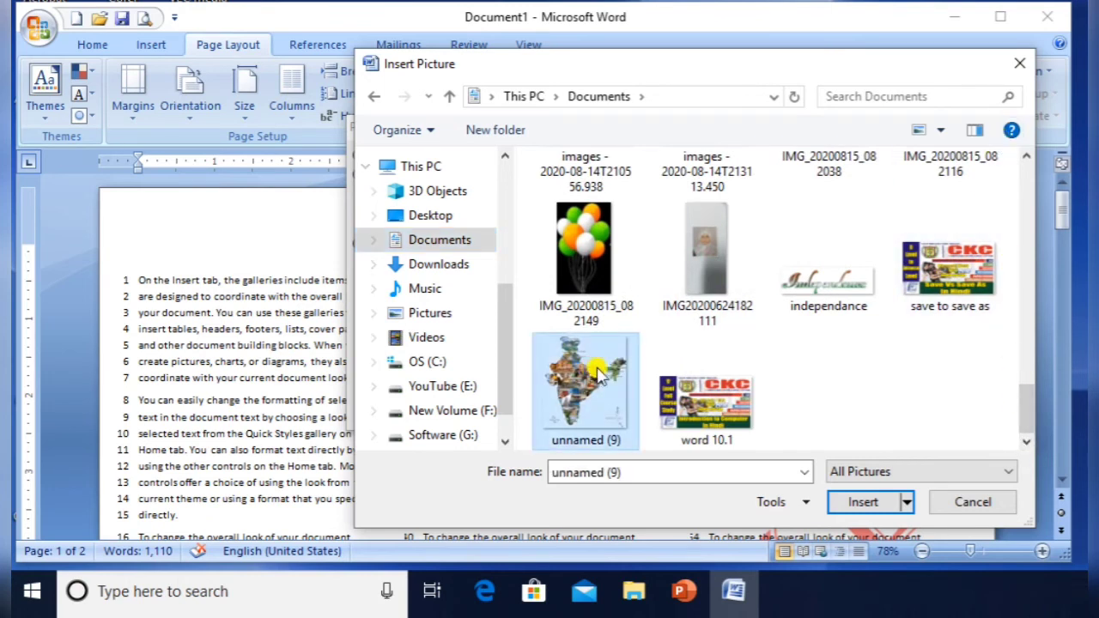
left_click(862, 502)
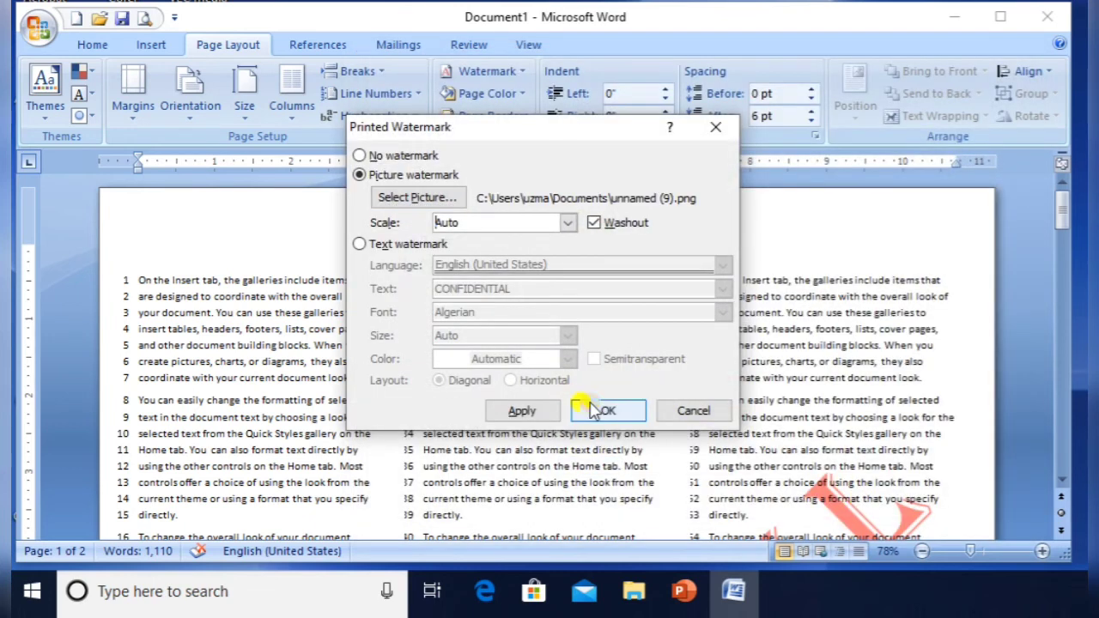
left_click(529, 411)
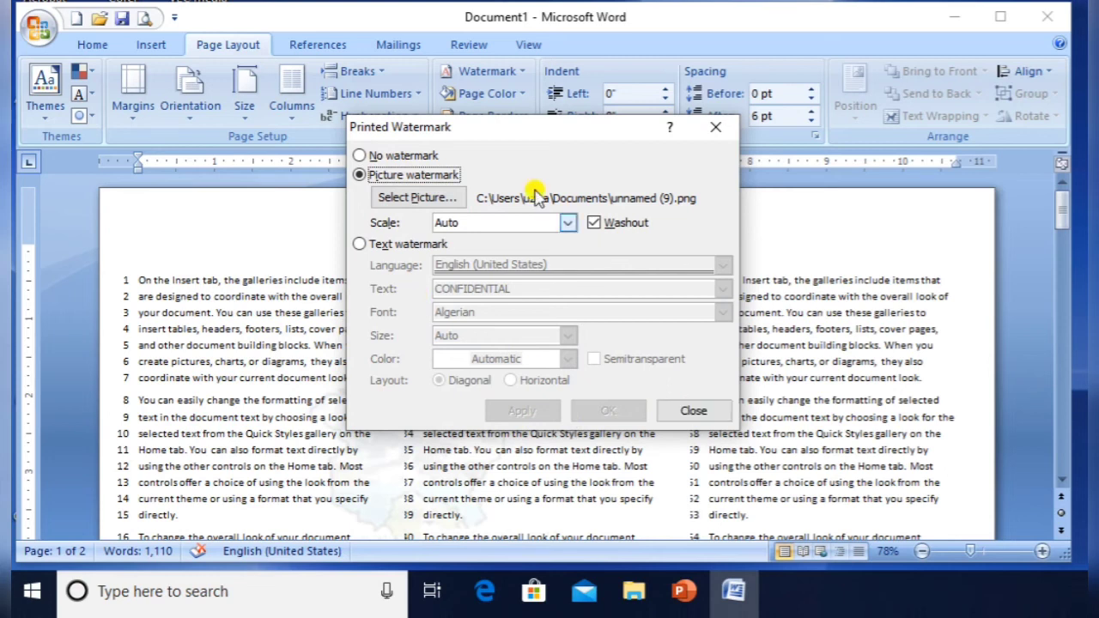
Turn off Washout for the picture watermark, apply it, close the settings and check it on the page
left_click(601, 225)
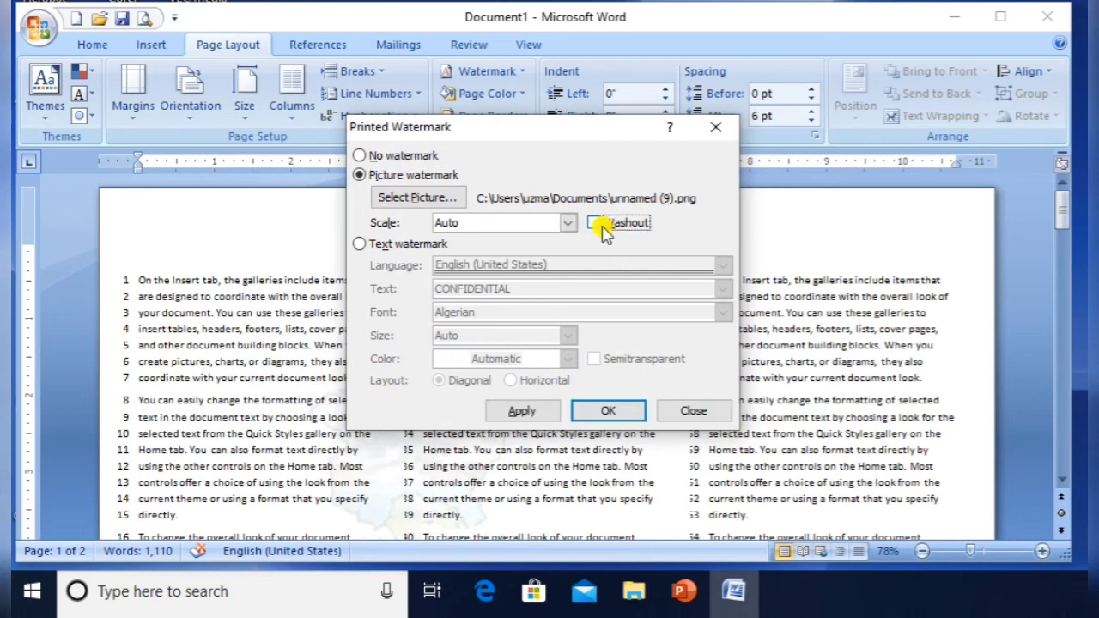
left_click(537, 412)
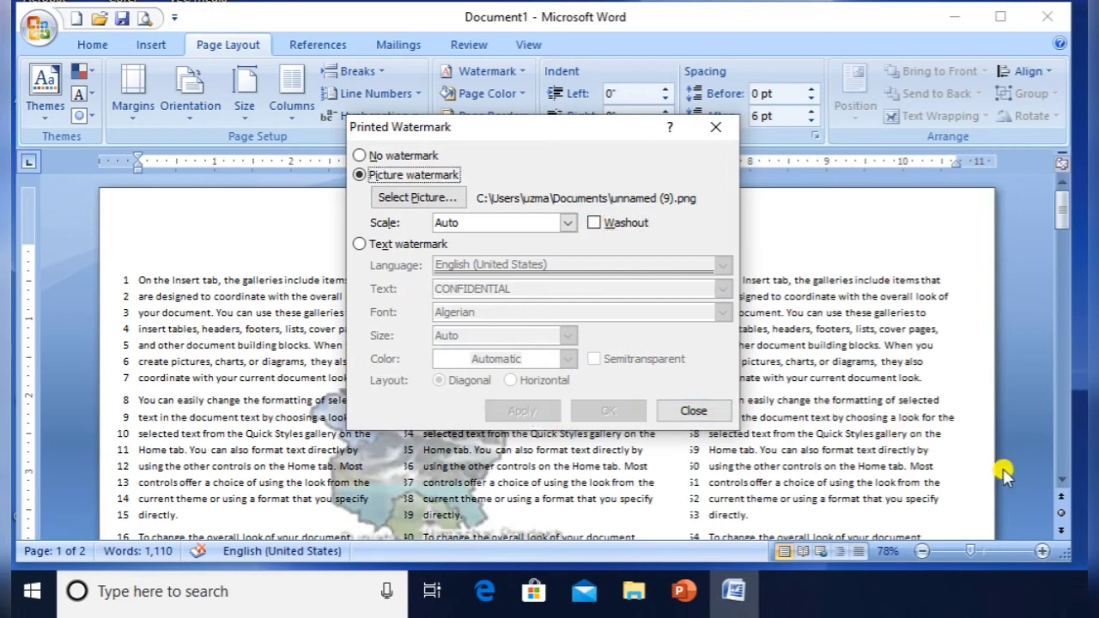
left_click(694, 412)
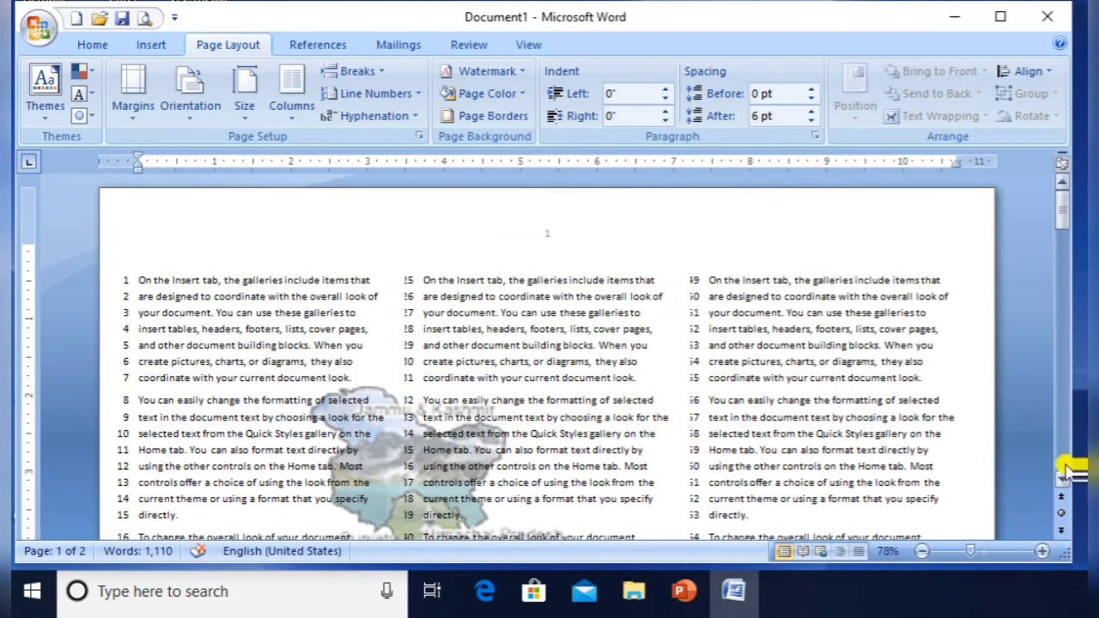
left_click_drag(1063, 491, 1063, 486)
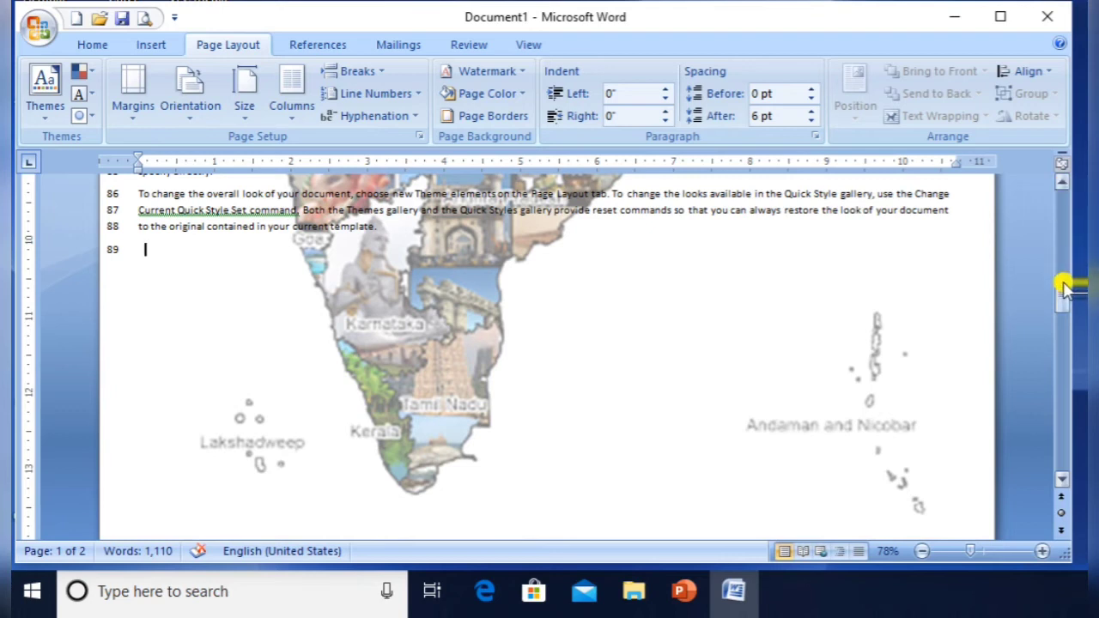
left_click_drag(1064, 290, 1079, 93)
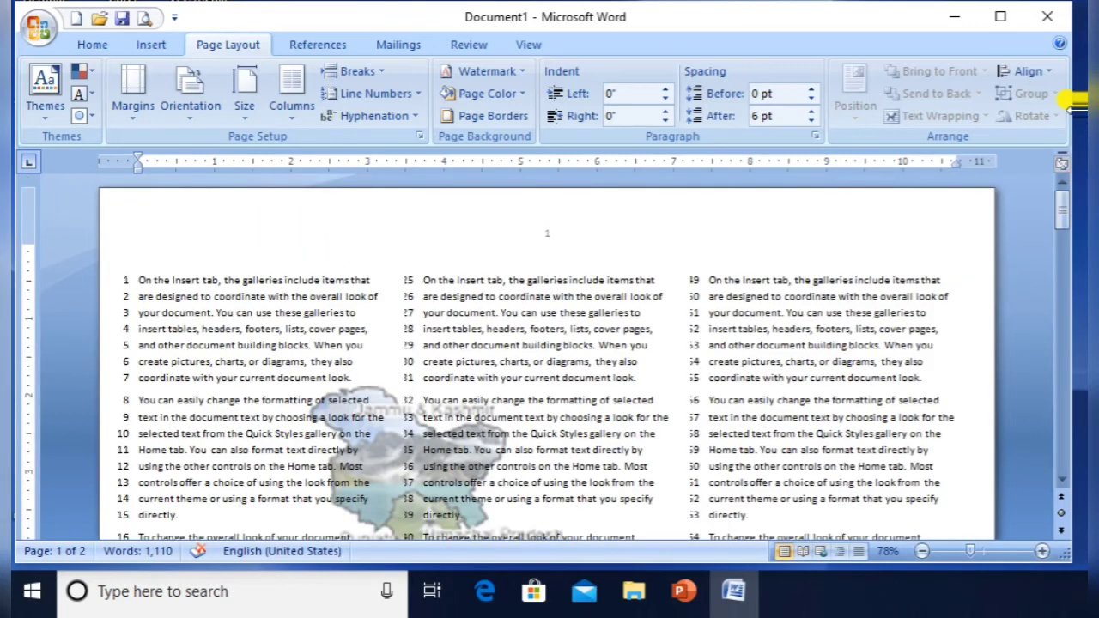
Set up a one-color gradient fill effect for the page background using the red theme color
left_click(511, 94)
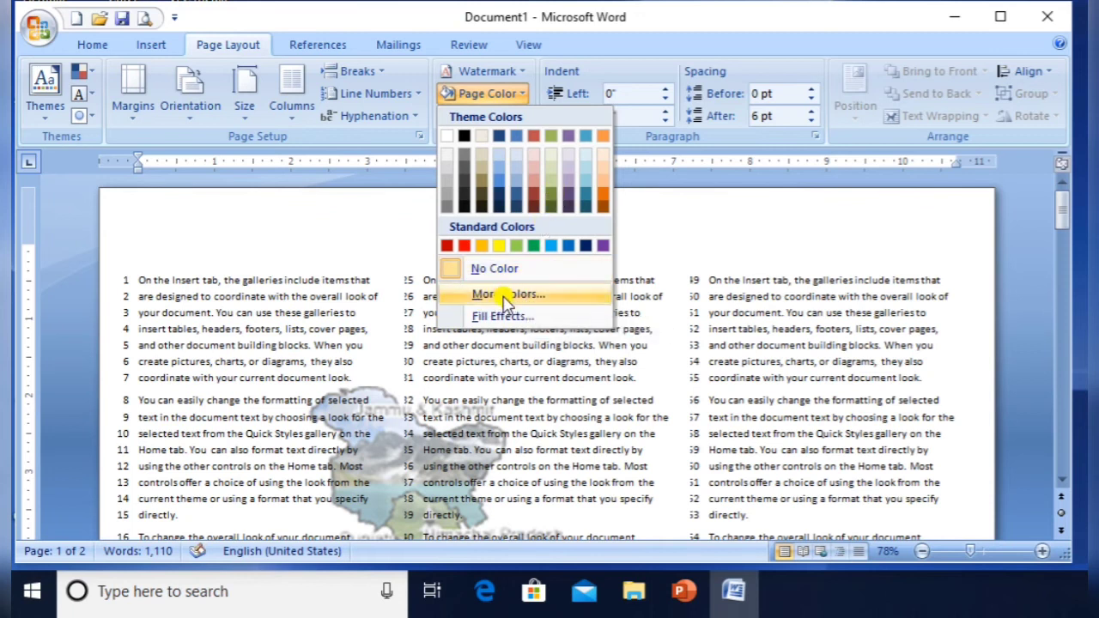
left_click(498, 315)
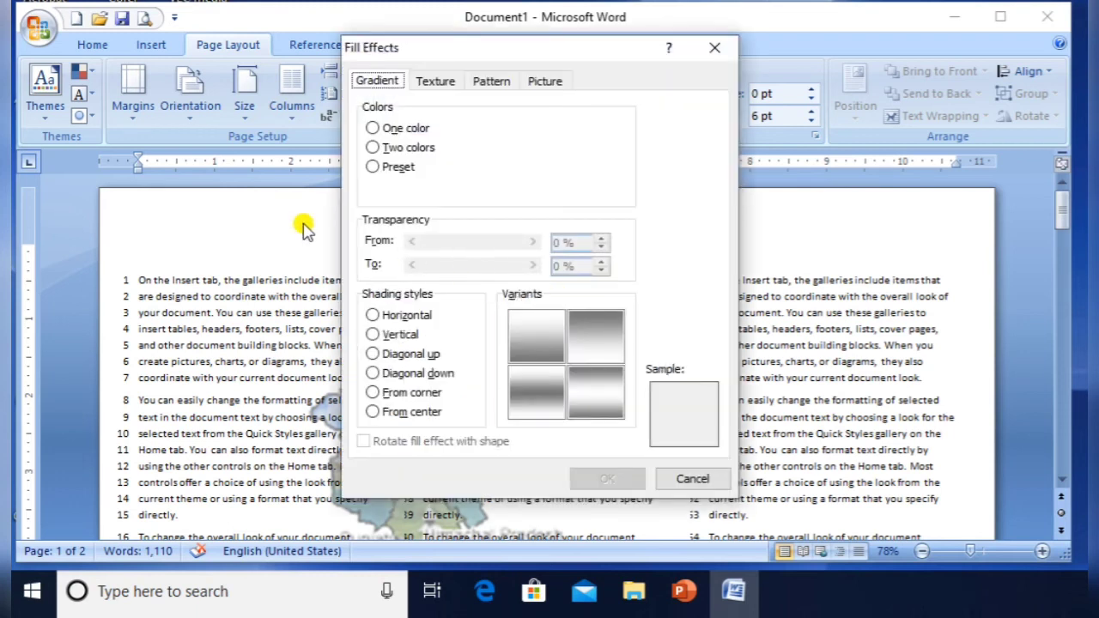
left_click(404, 125)
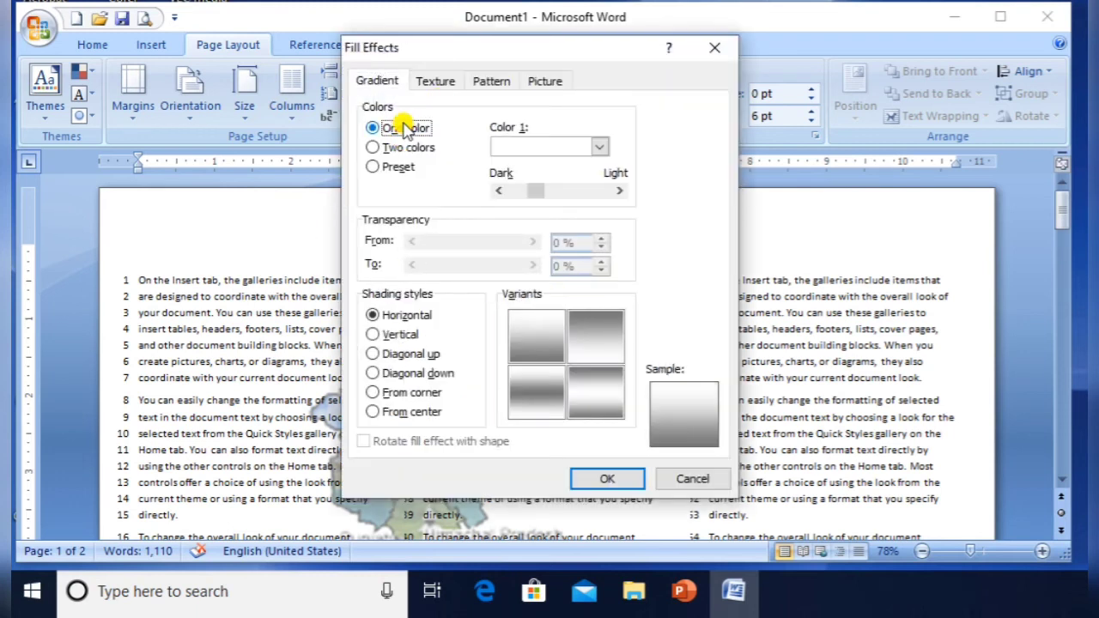
left_click(598, 147)
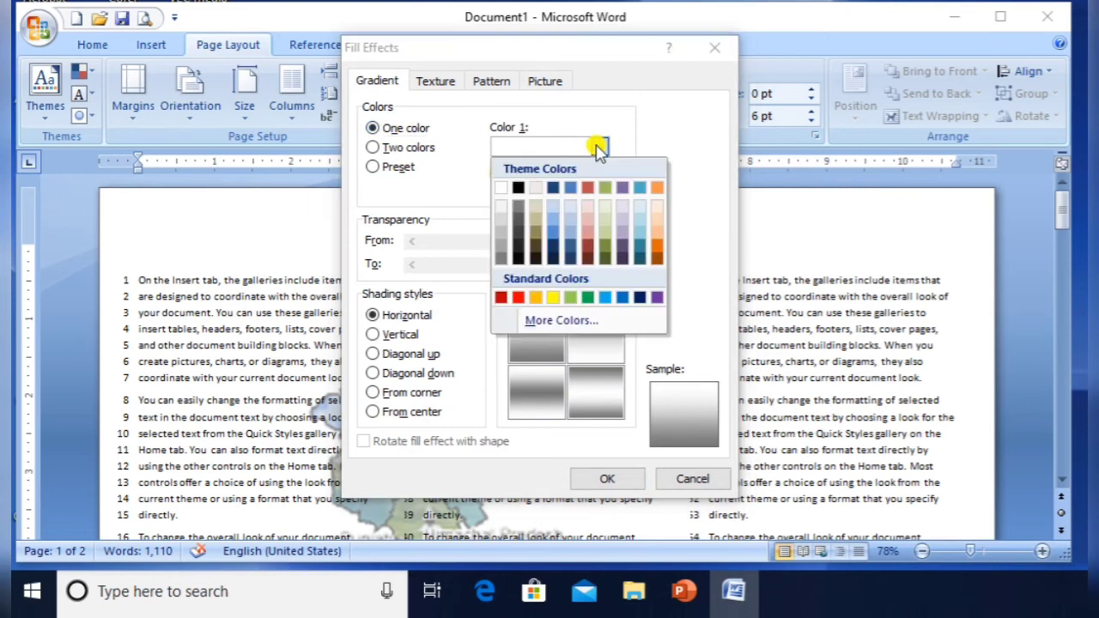
left_click(586, 188)
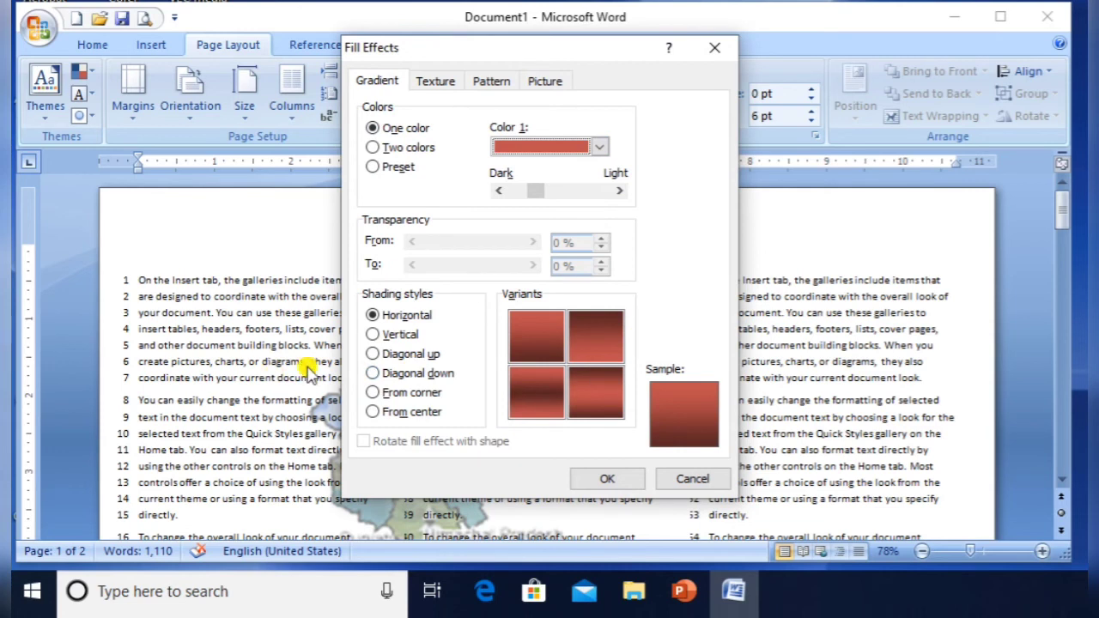
Try the Vertical, Horizontal, Diagonal up, Diagonal down and From corner shading styles on the page gradient
left_click(391, 334)
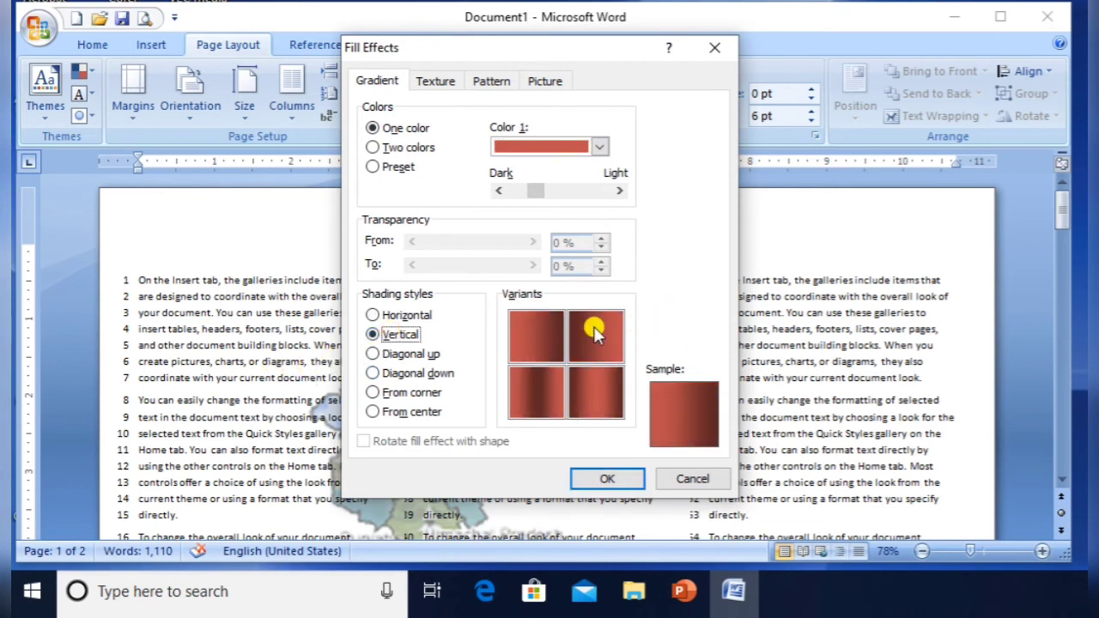
left_click(421, 318)
left_click(402, 337)
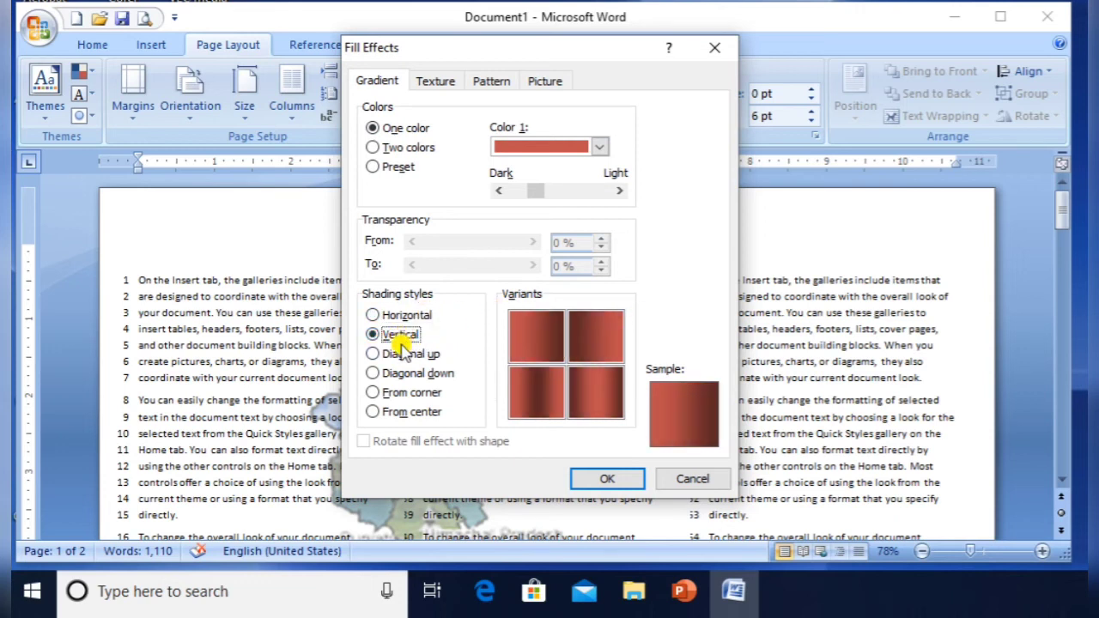
left_click(401, 355)
left_click(408, 376)
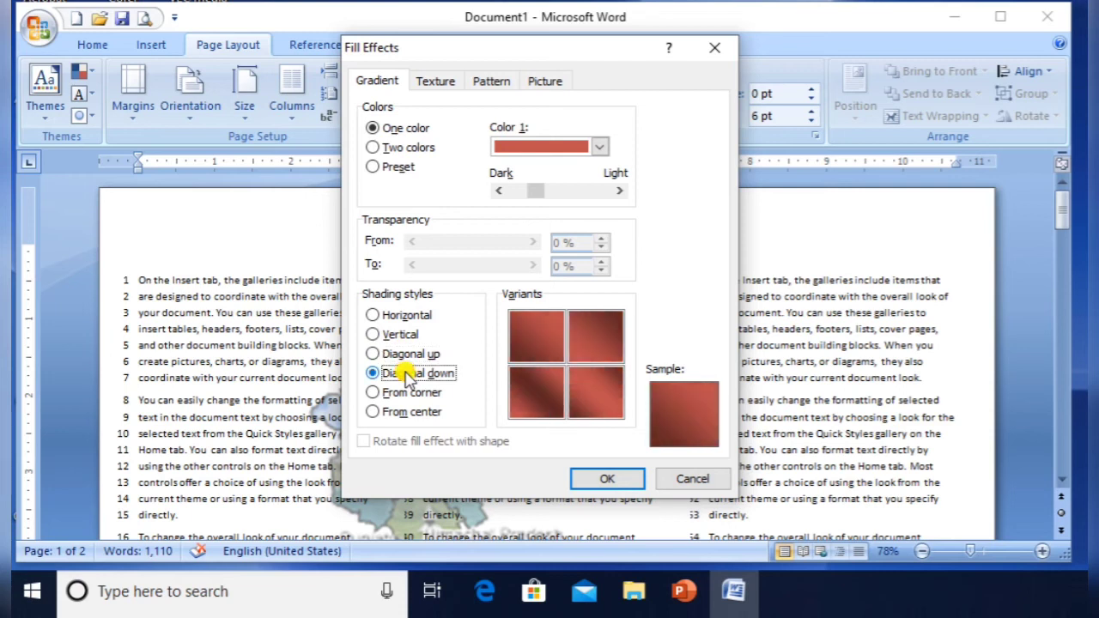
left_click(408, 392)
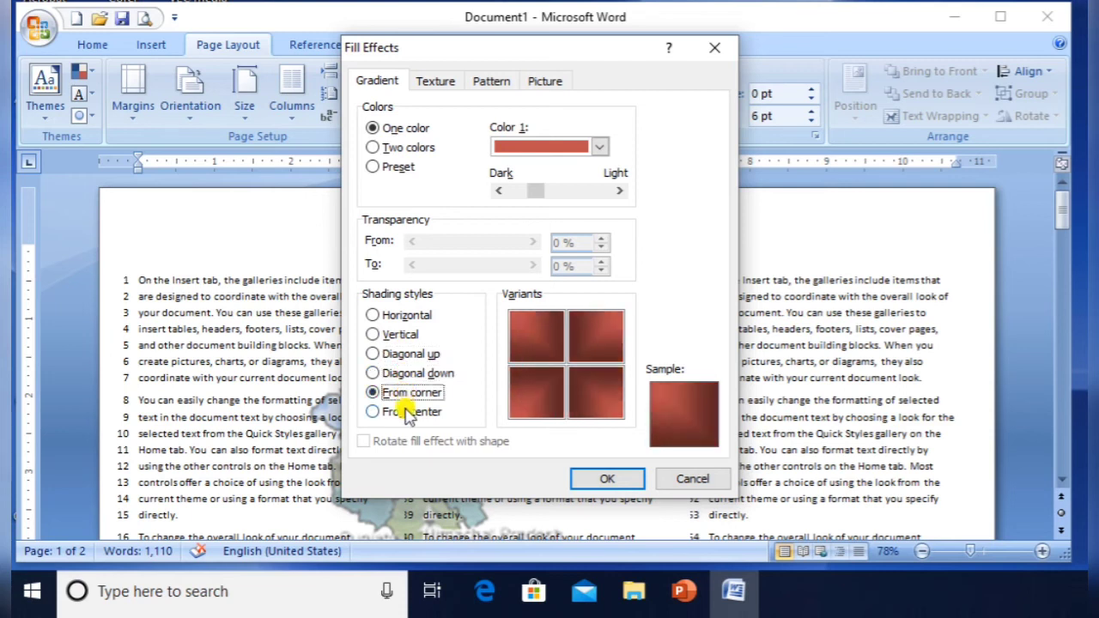
Set the gradient shading style to From center with the dark-centered variant and apply it to the page
left_click(408, 413)
left_click(596, 335)
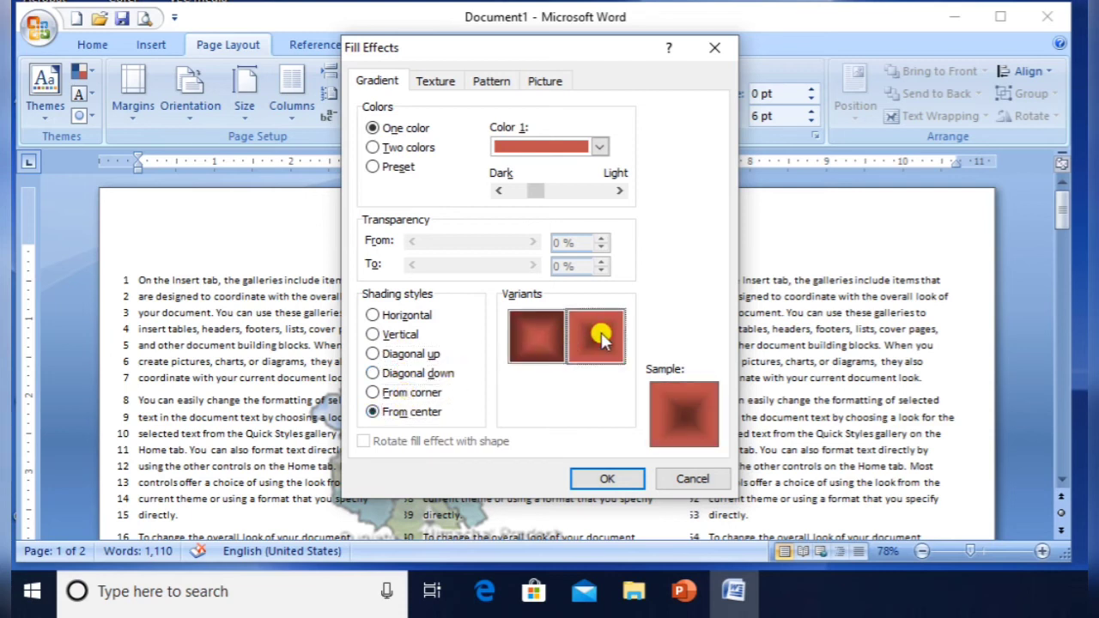
left_click(590, 484)
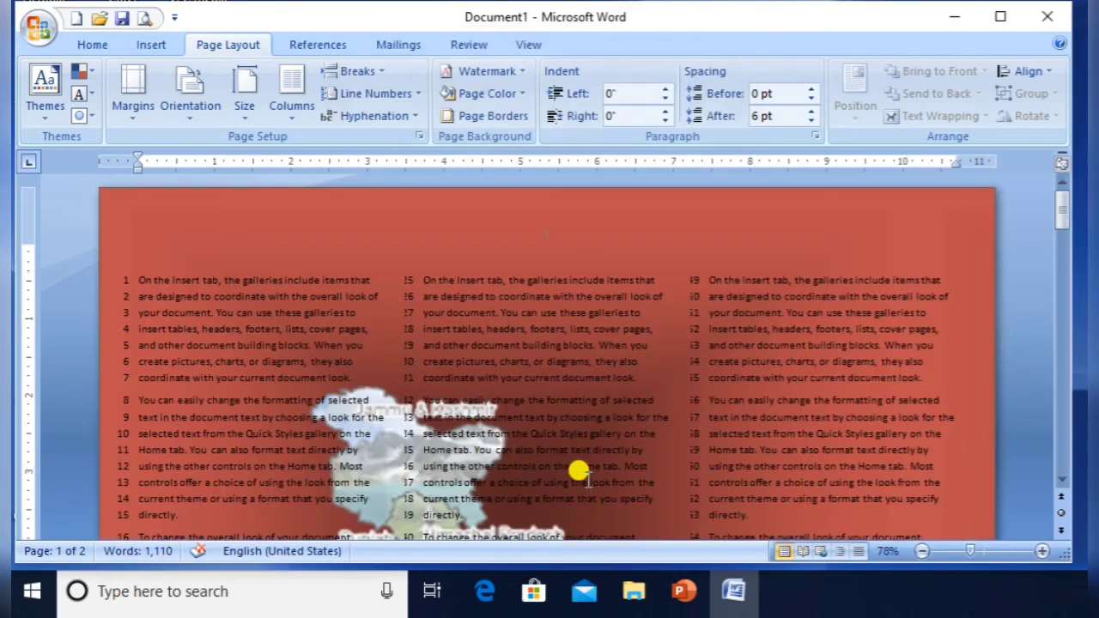
Check the map picture against the gradient background and remove the watermark from the document
left_click(1060, 480)
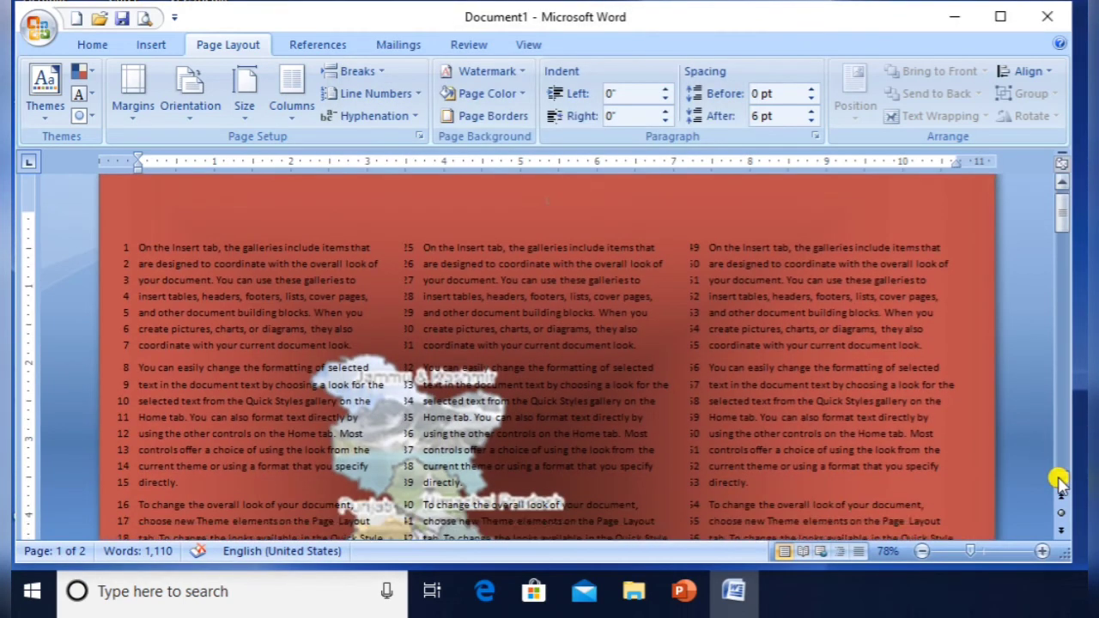
left_click(1061, 483)
left_click(1061, 483)
left_click(1061, 482)
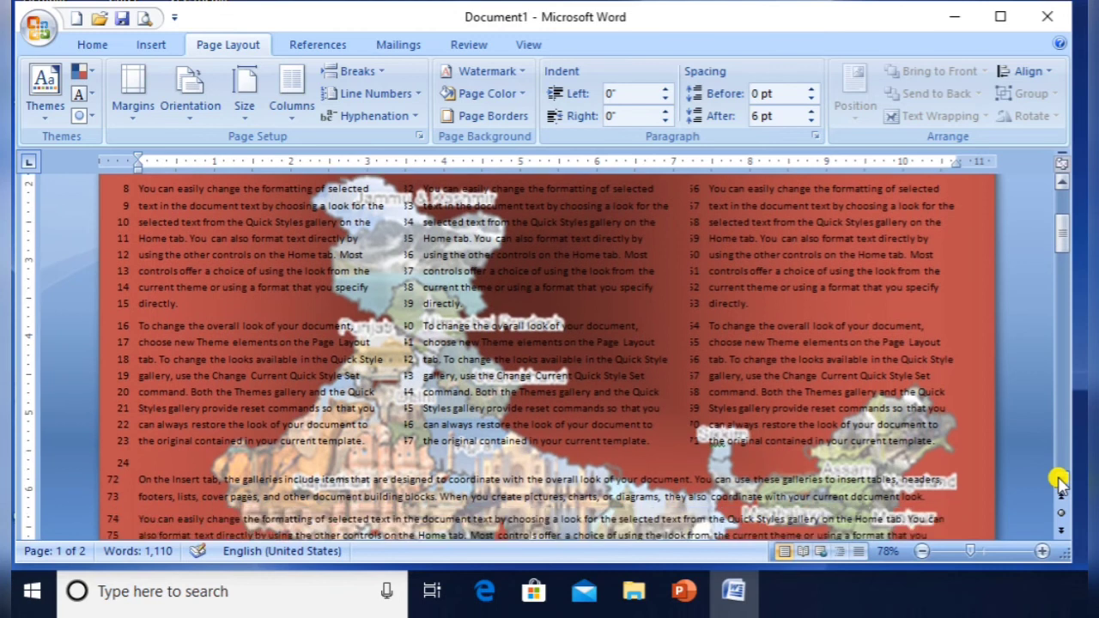
left_click(1061, 483)
left_click(1061, 482)
left_click(1061, 482)
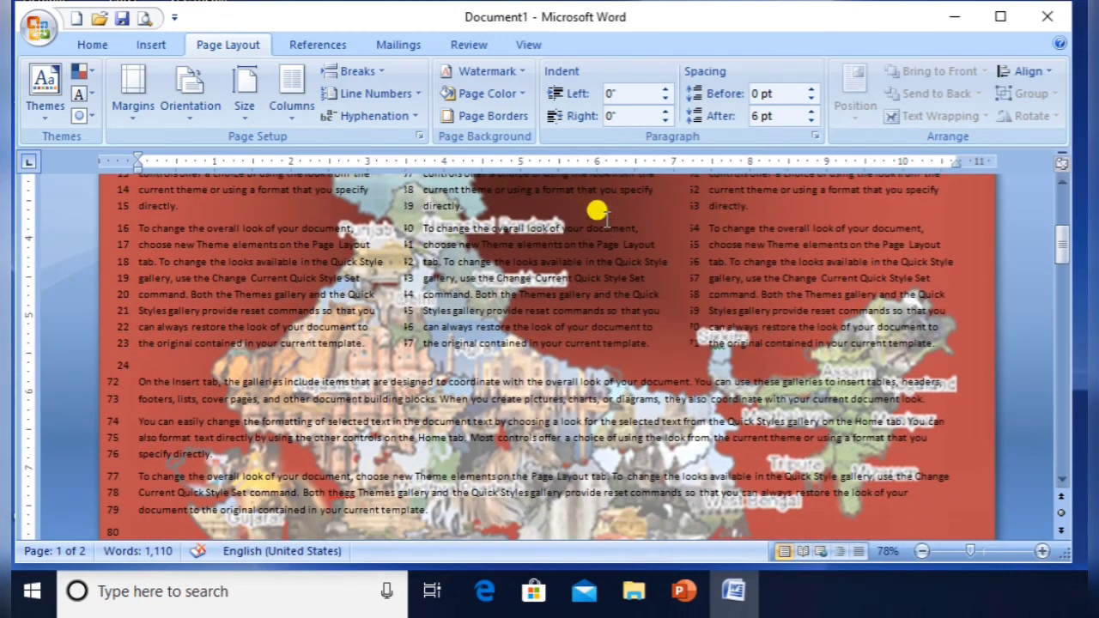
left_click(518, 74)
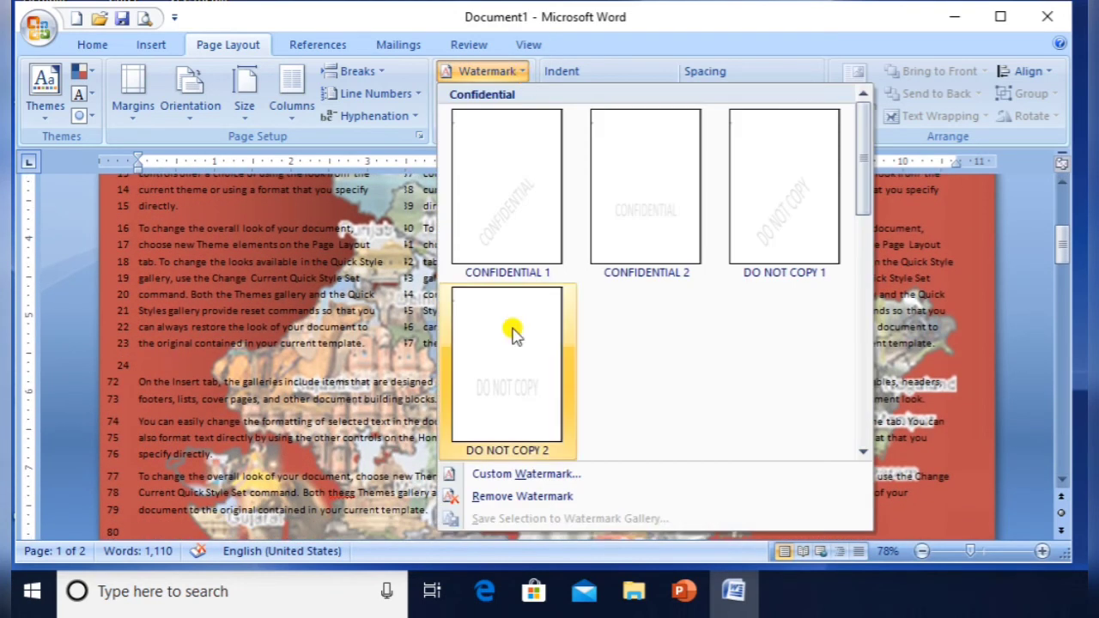
left_click(496, 498)
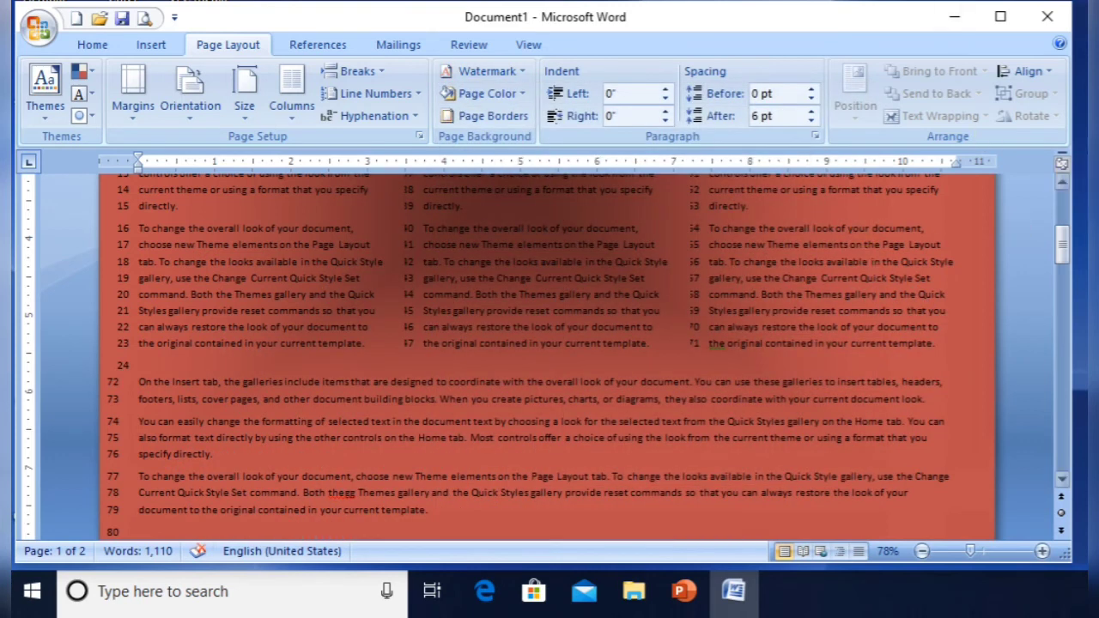
Examine the gradient background across both pages at 41% zoom
left_click(1061, 187)
left_click_drag(1061, 191, 1061, 190)
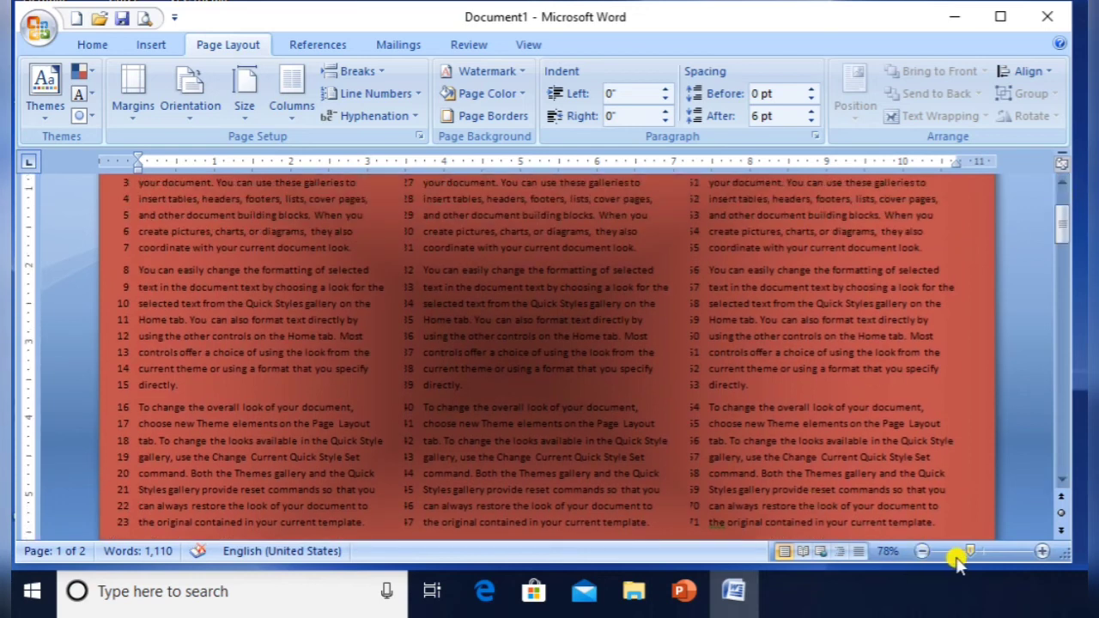
left_click(949, 554)
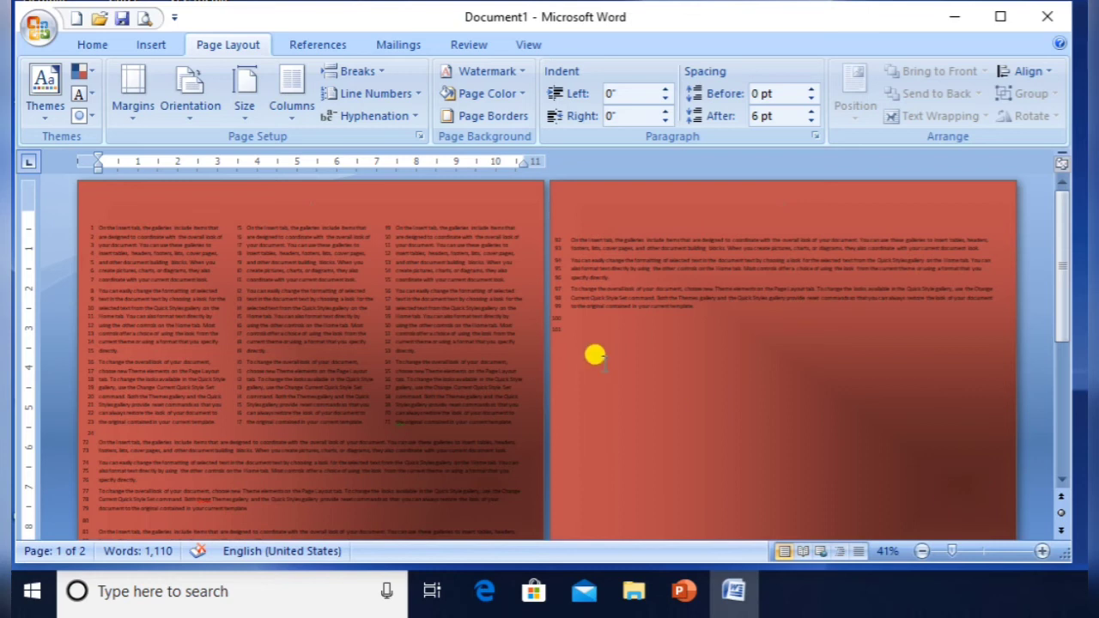
Fill the page background with the Paper bag texture
left_click(513, 94)
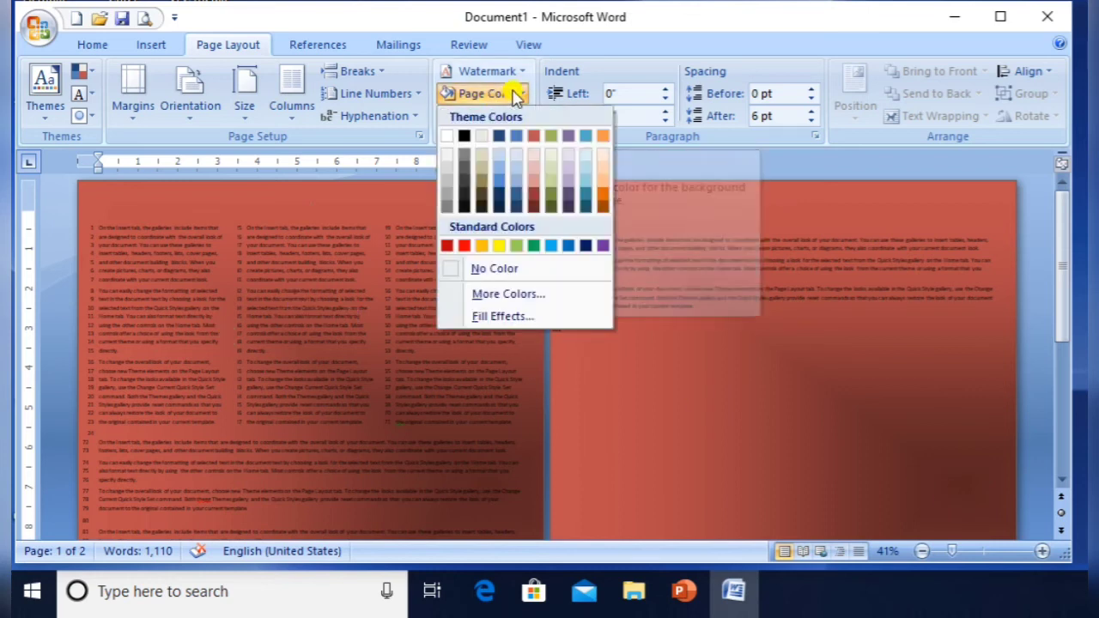
left_click(491, 317)
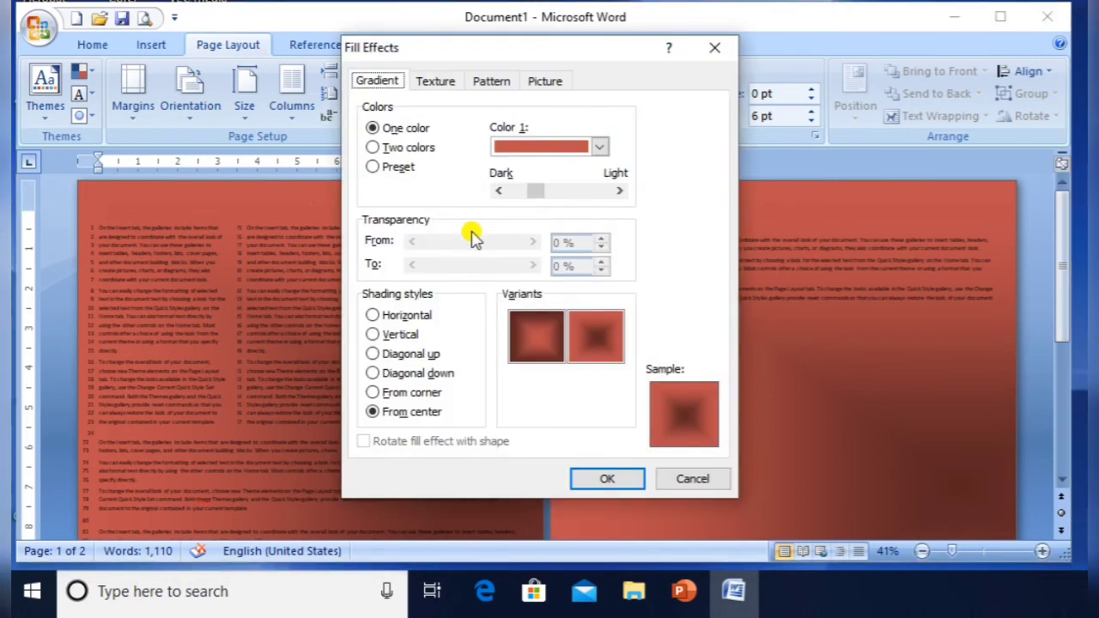
left_click(436, 84)
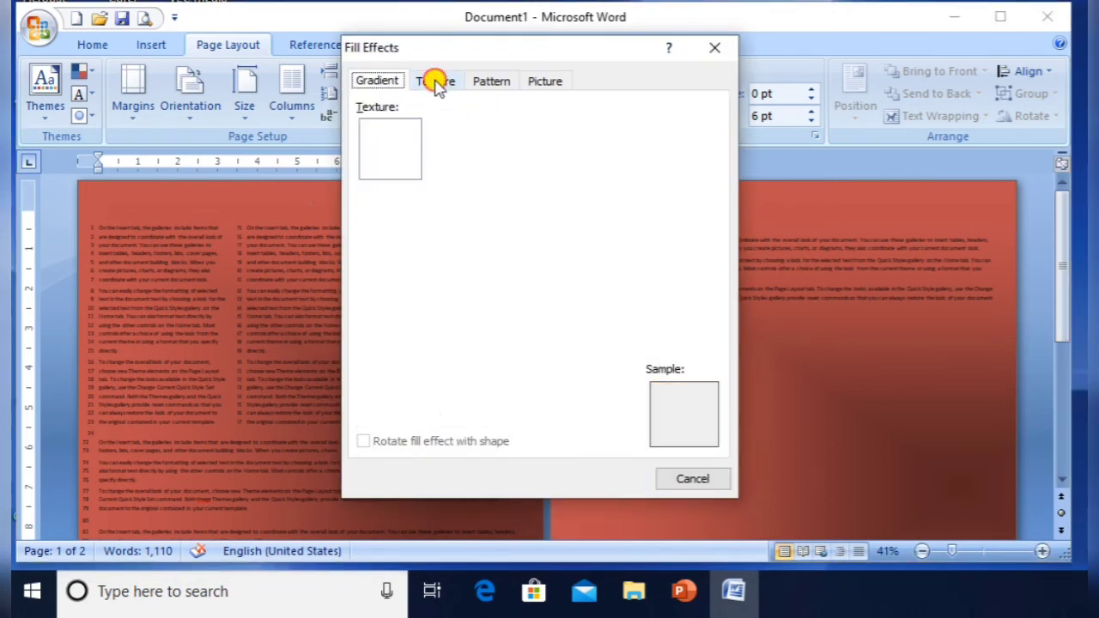
left_click(439, 212)
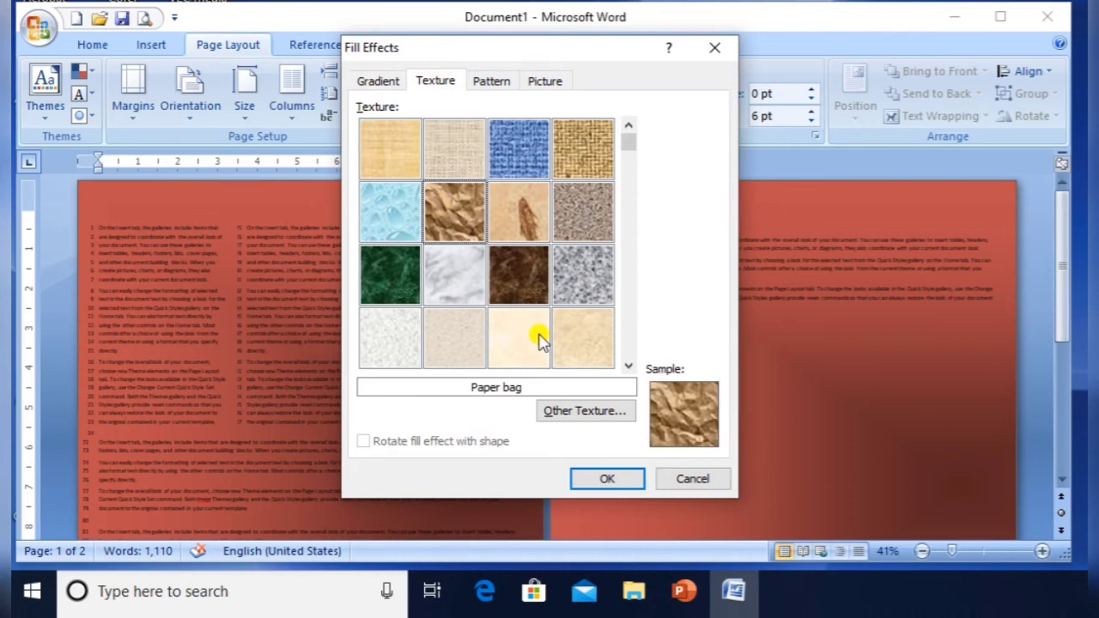
left_click(601, 478)
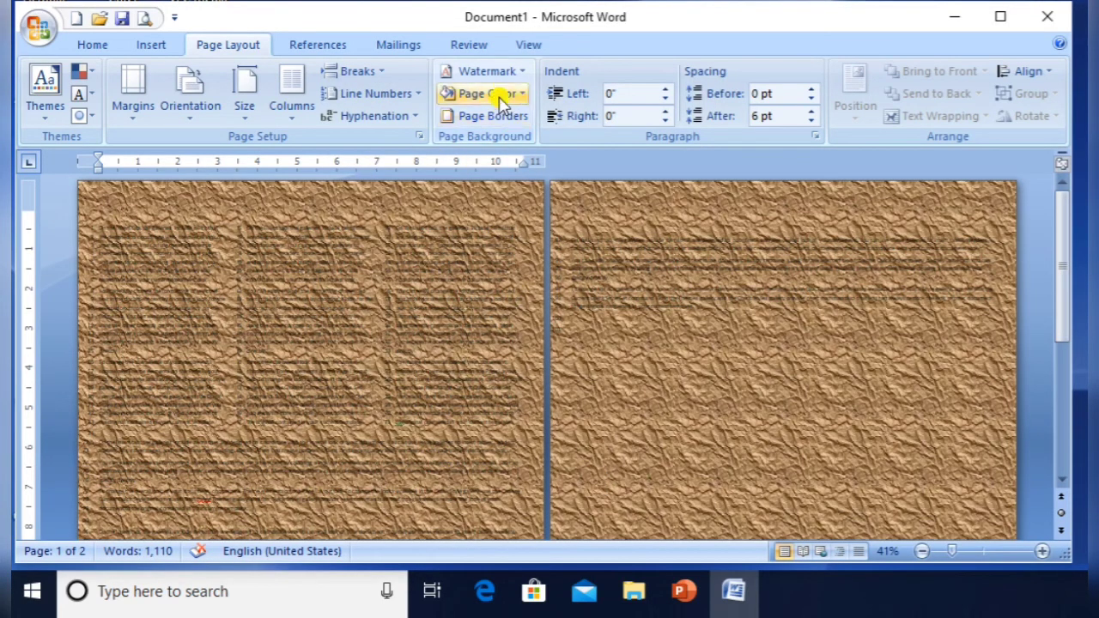
Replace the page background with the White marble texture
left_click(519, 77)
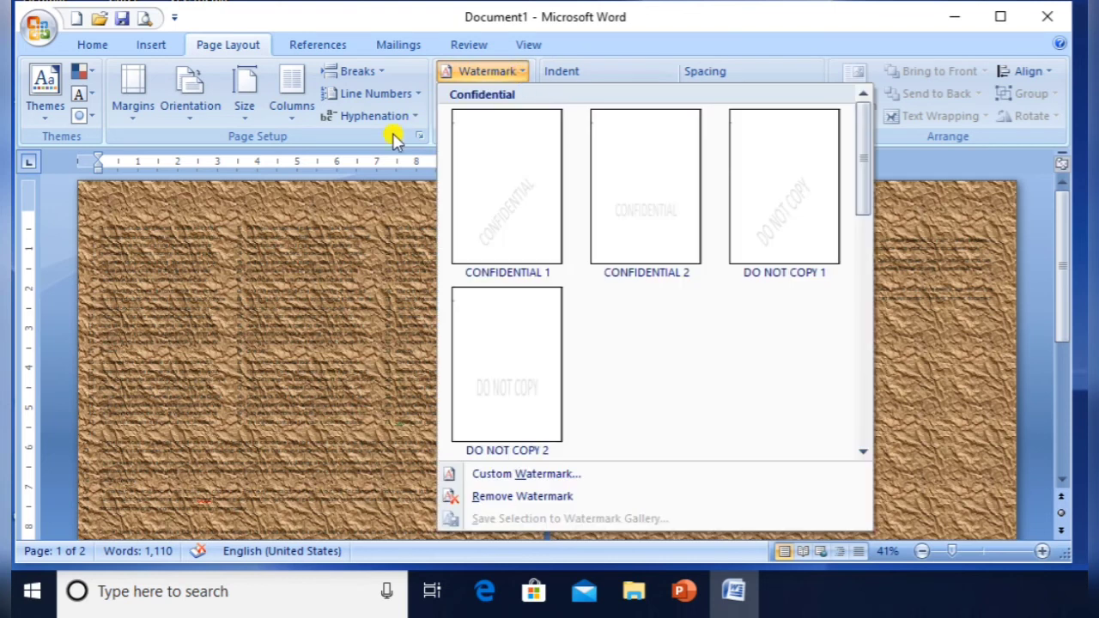
left_click(390, 147)
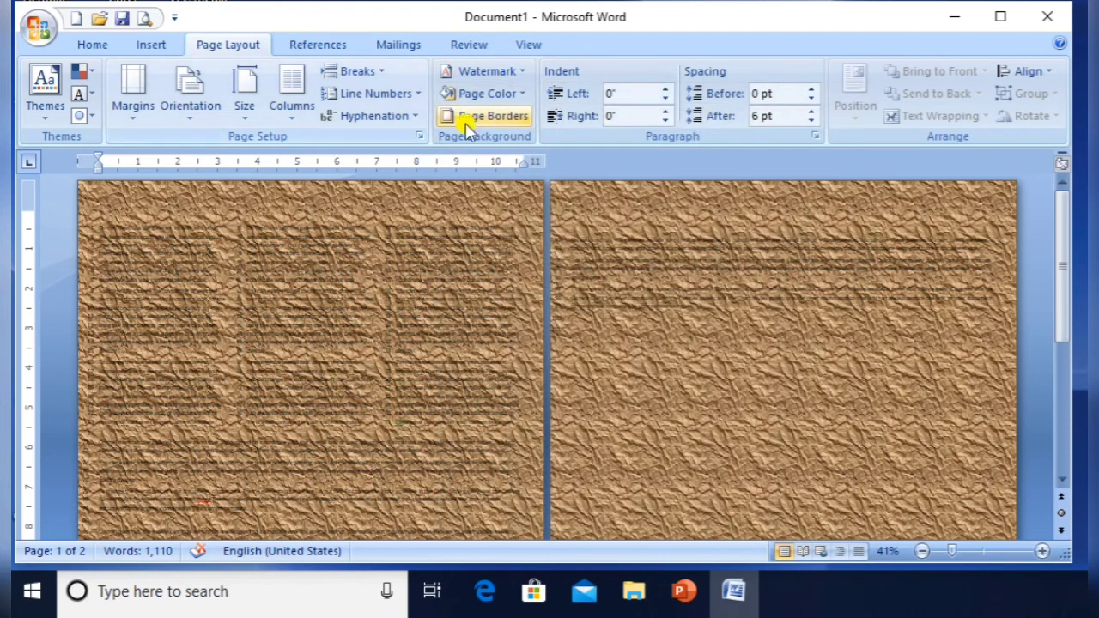
left_click(513, 96)
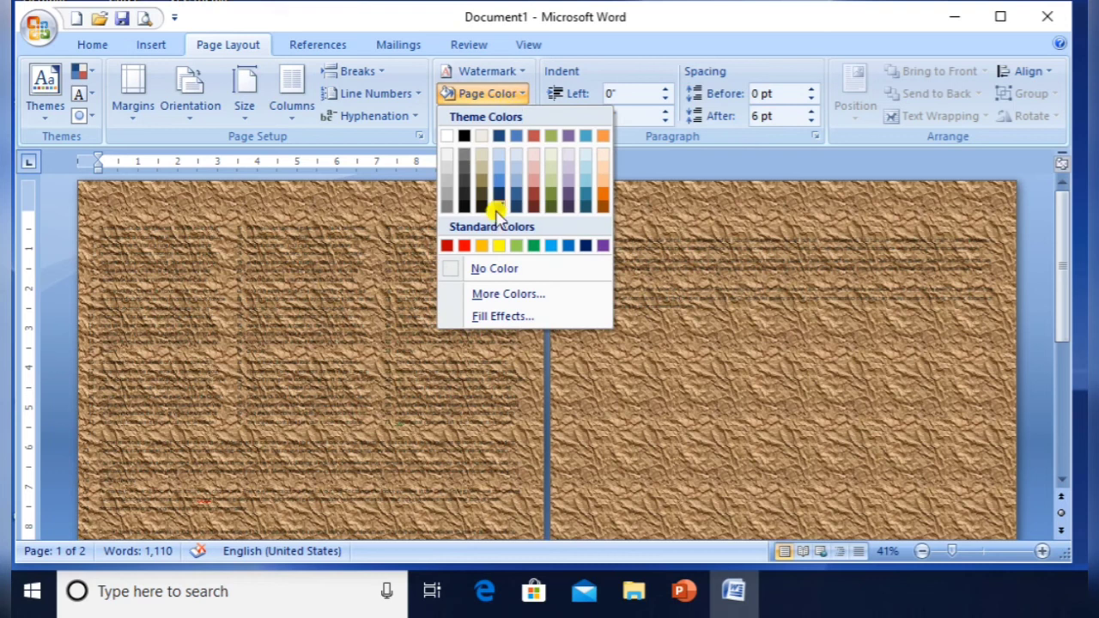
left_click(481, 315)
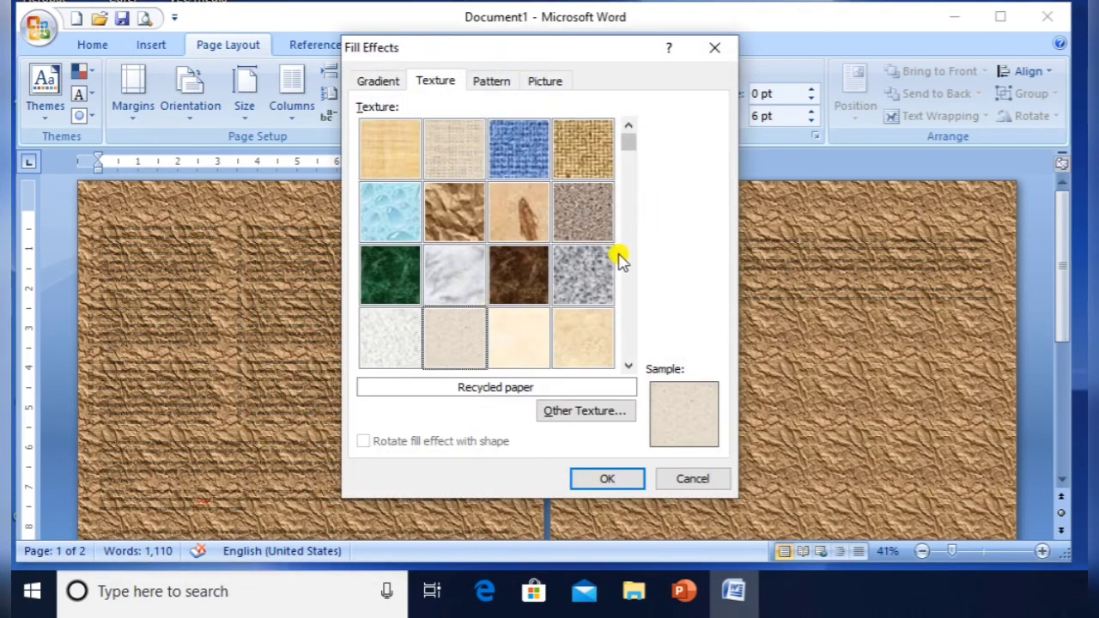
left_click(477, 279)
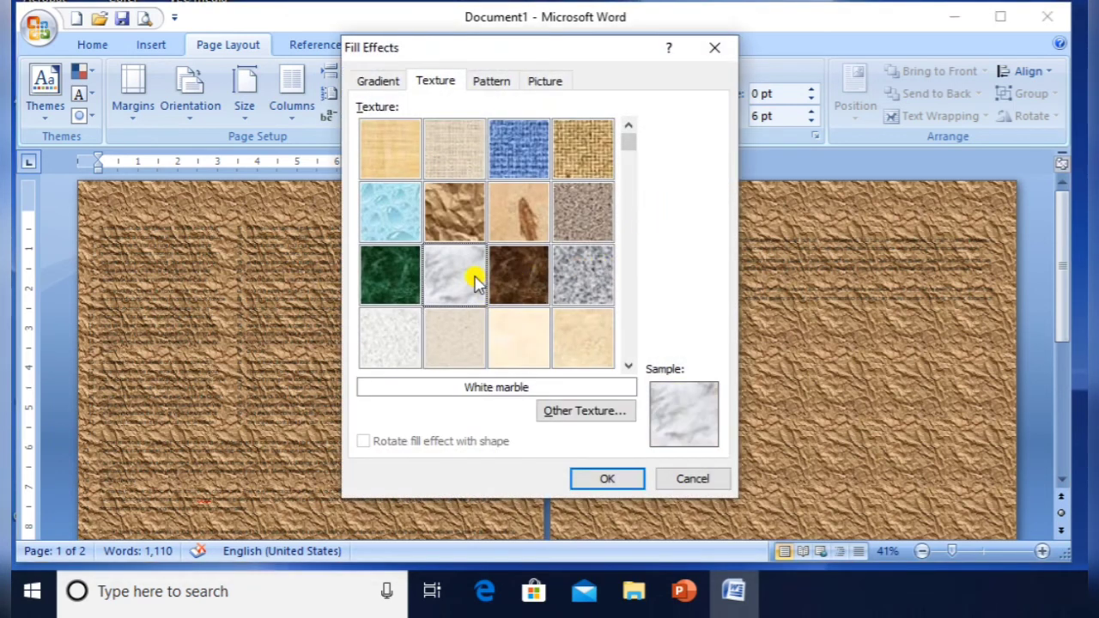
left_click(589, 477)
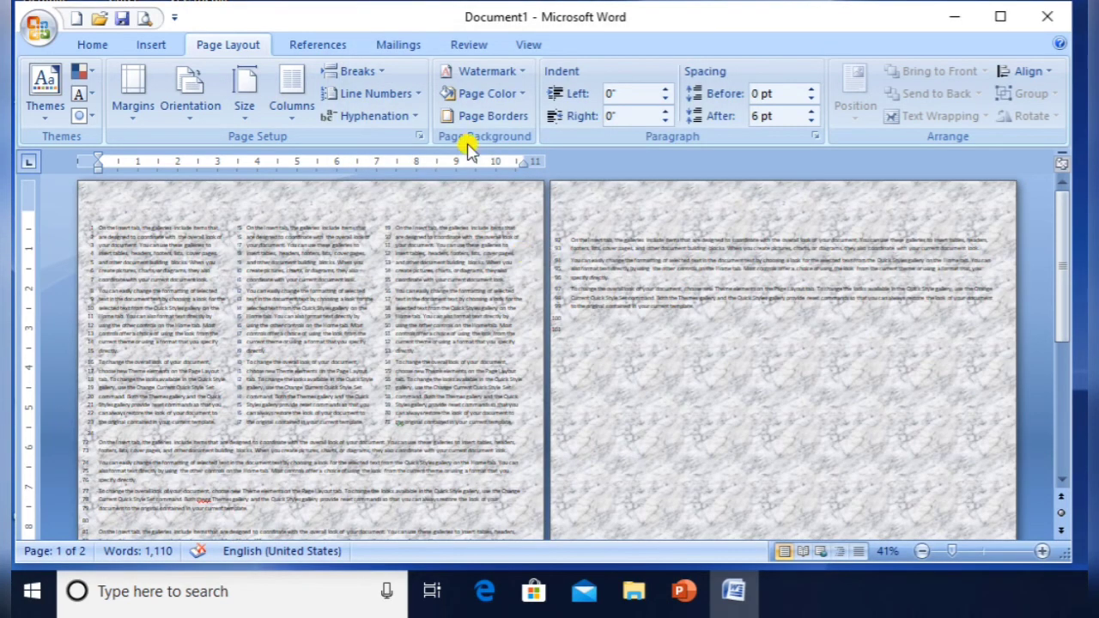
Apply a Solid diamond pattern with a white foreground and dark blue background as the page fill
left_click(519, 101)
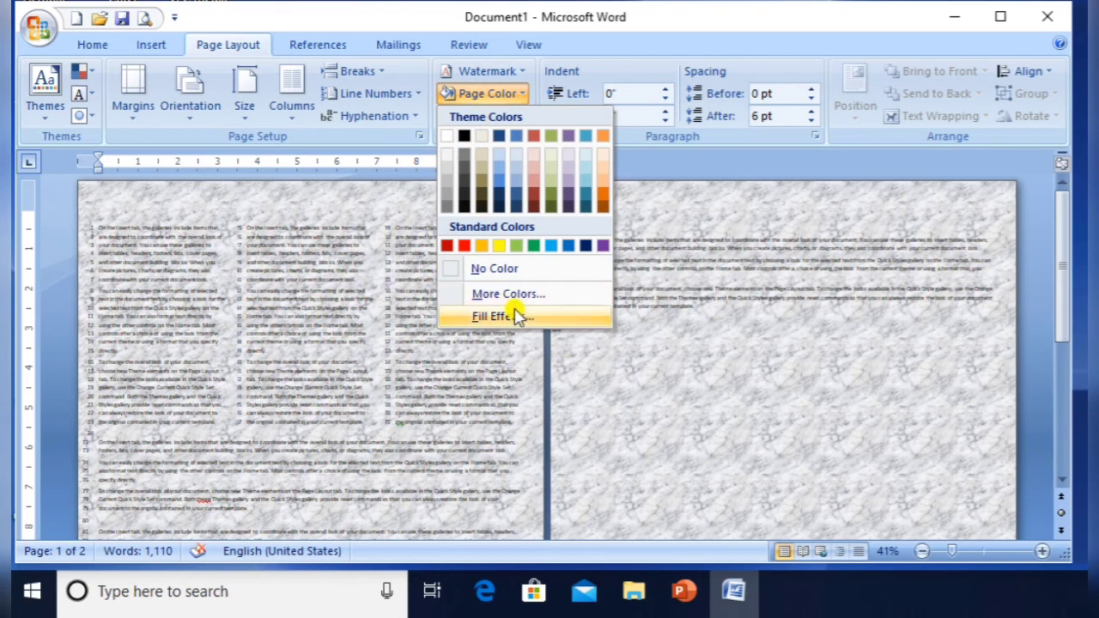
left_click(518, 318)
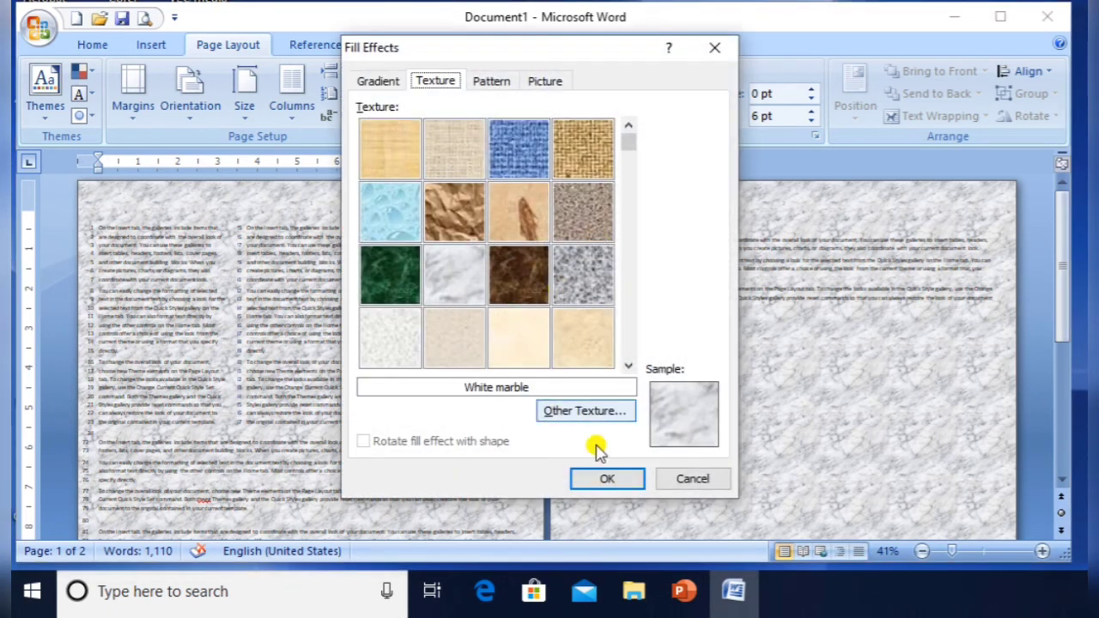
left_click(493, 83)
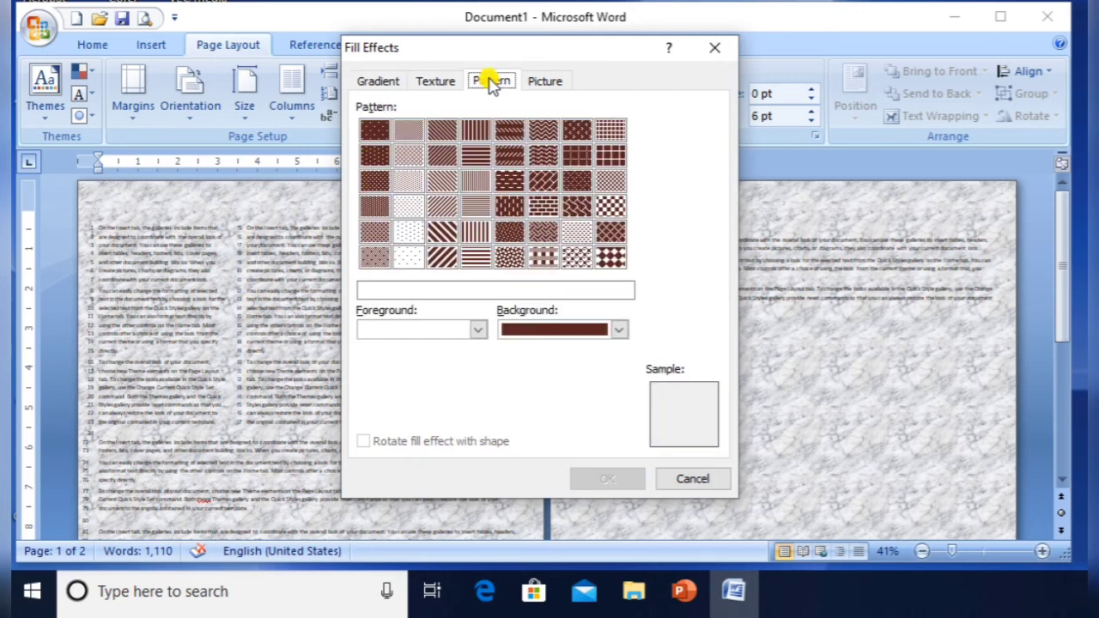
left_click(531, 327)
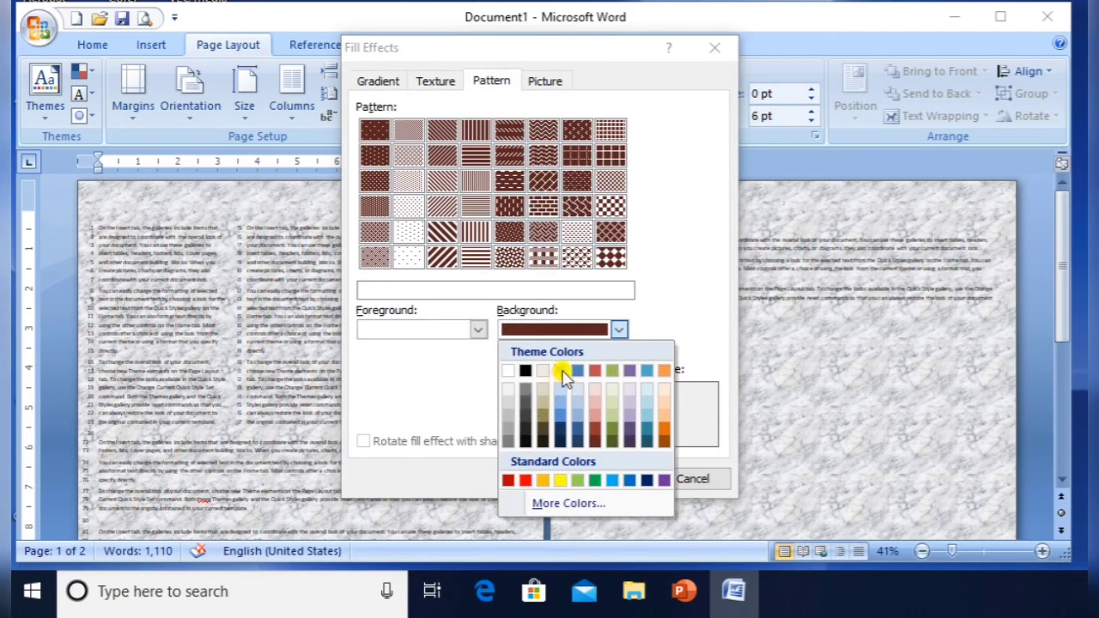
left_click(562, 372)
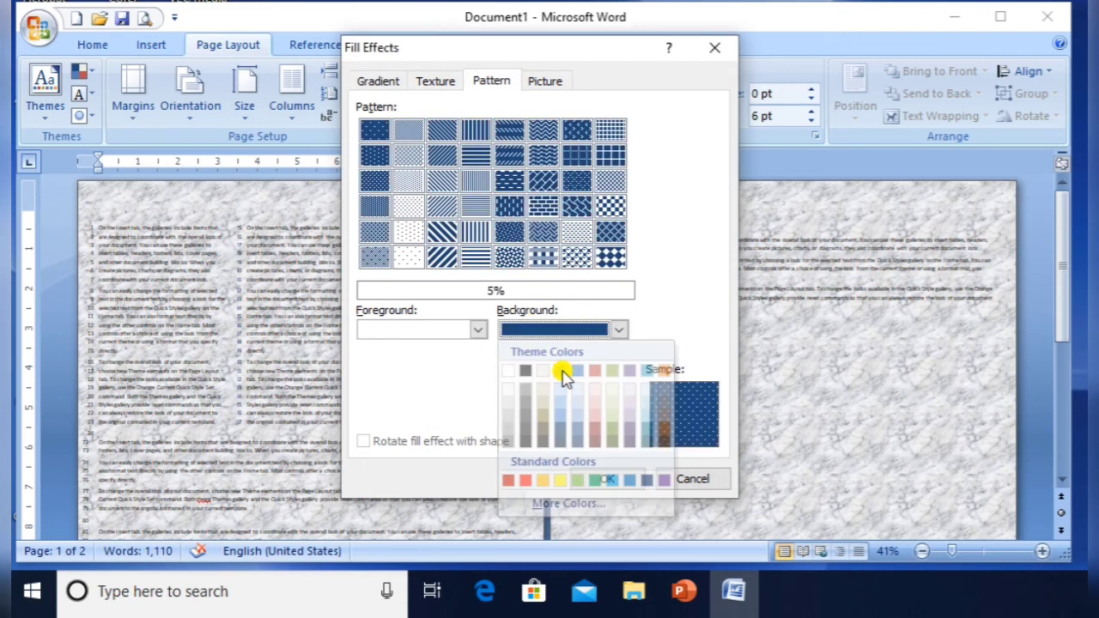
left_click(511, 187)
left_click(515, 228)
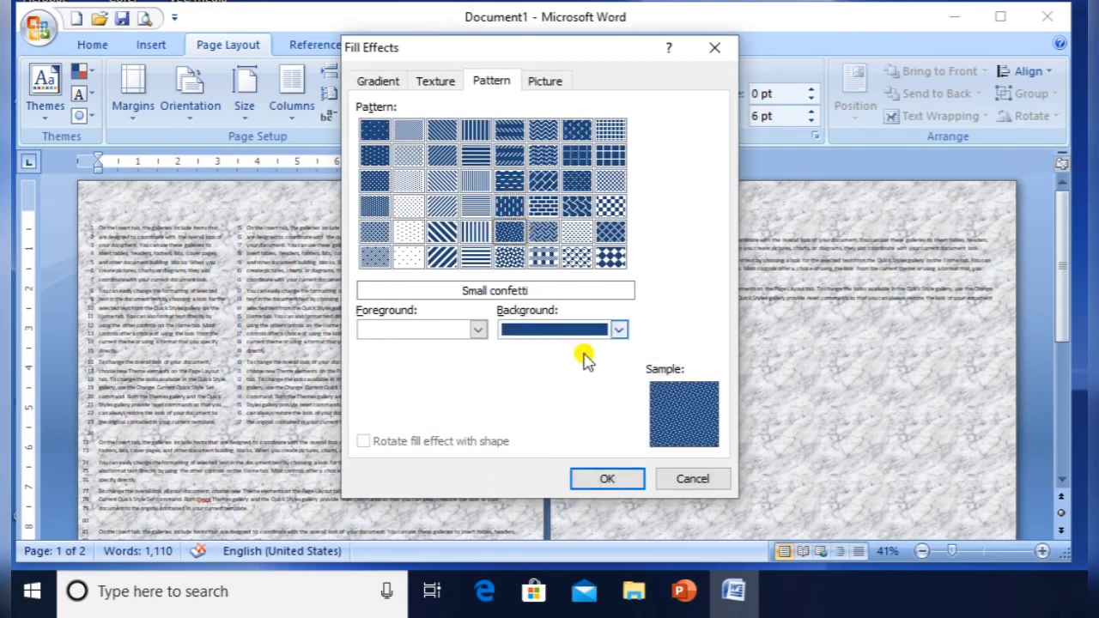
left_click(598, 256)
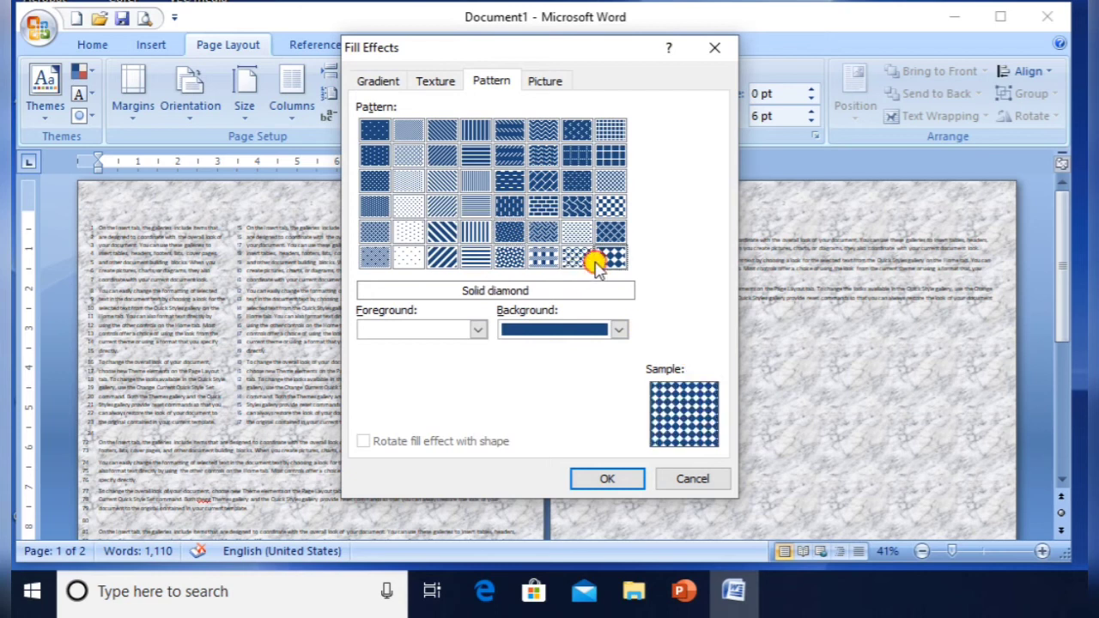
left_click(608, 478)
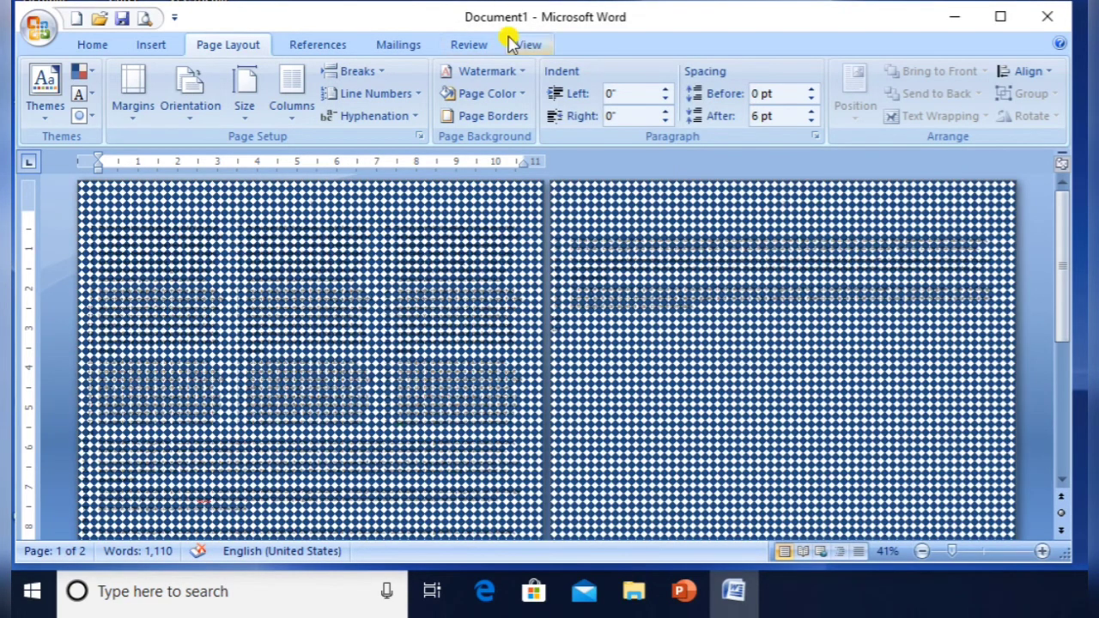
Use the balooon picture from the Documents folder as the page background fill
left_click(515, 94)
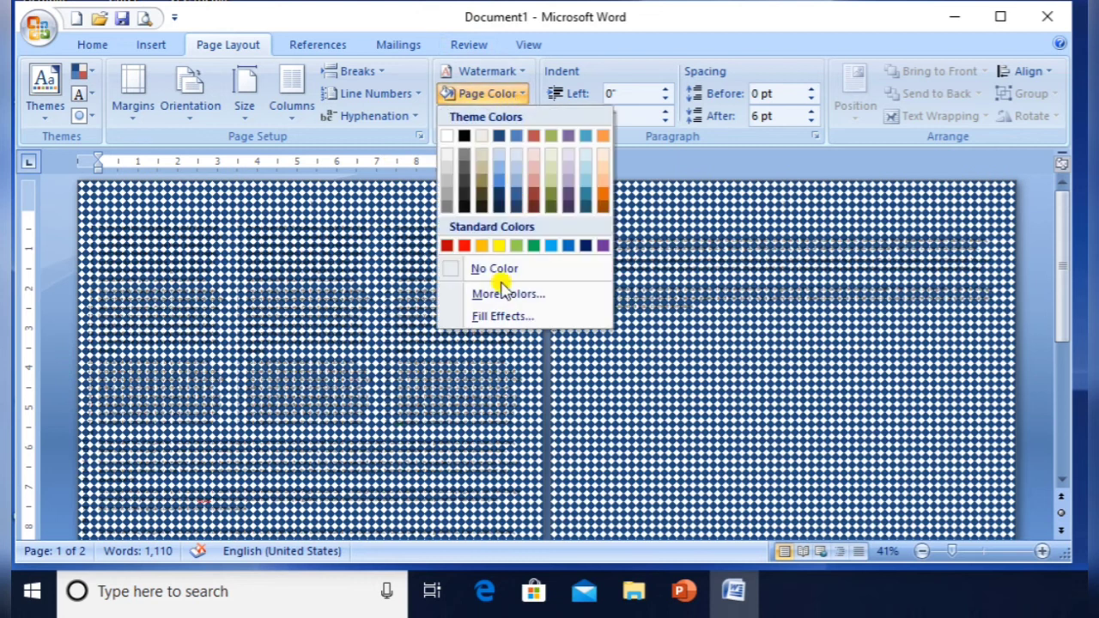
left_click(500, 317)
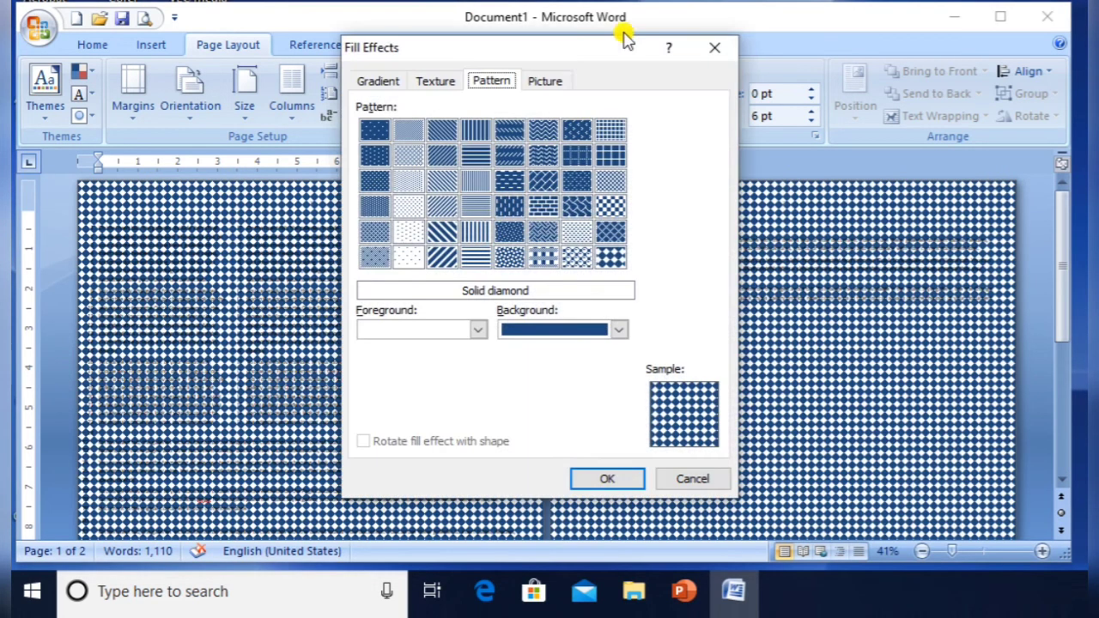
left_click(541, 82)
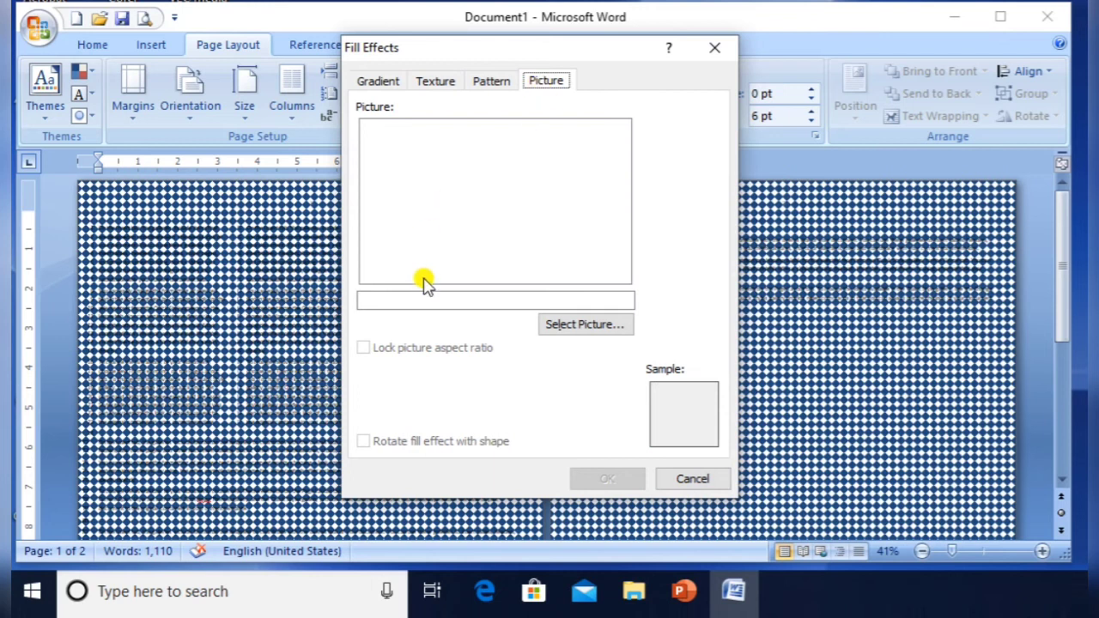
left_click(560, 330)
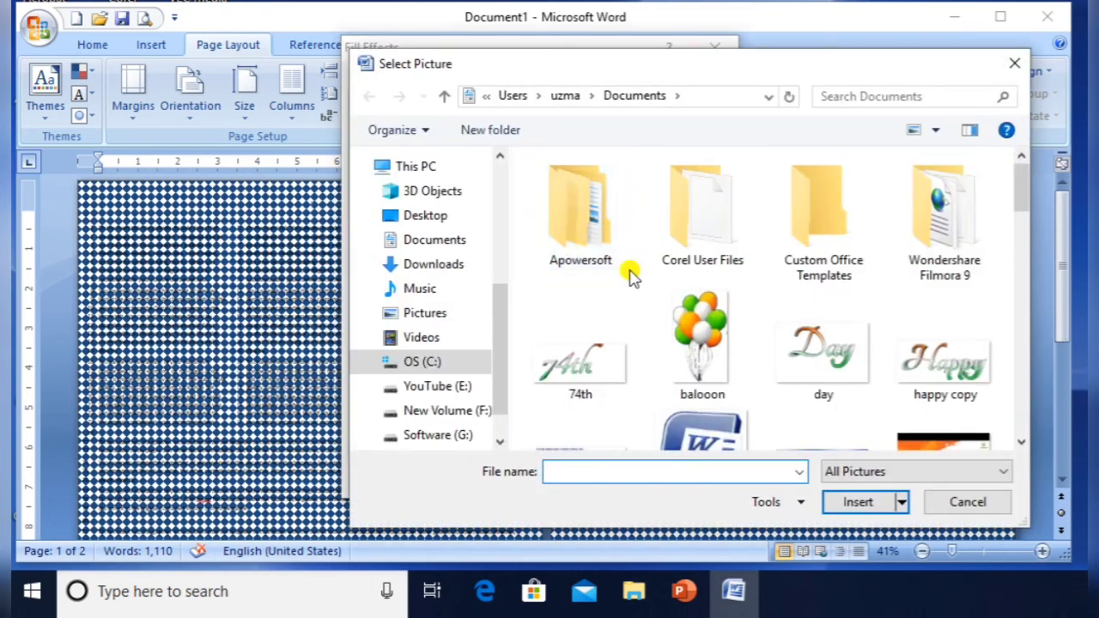
left_click(685, 311)
left_click(853, 502)
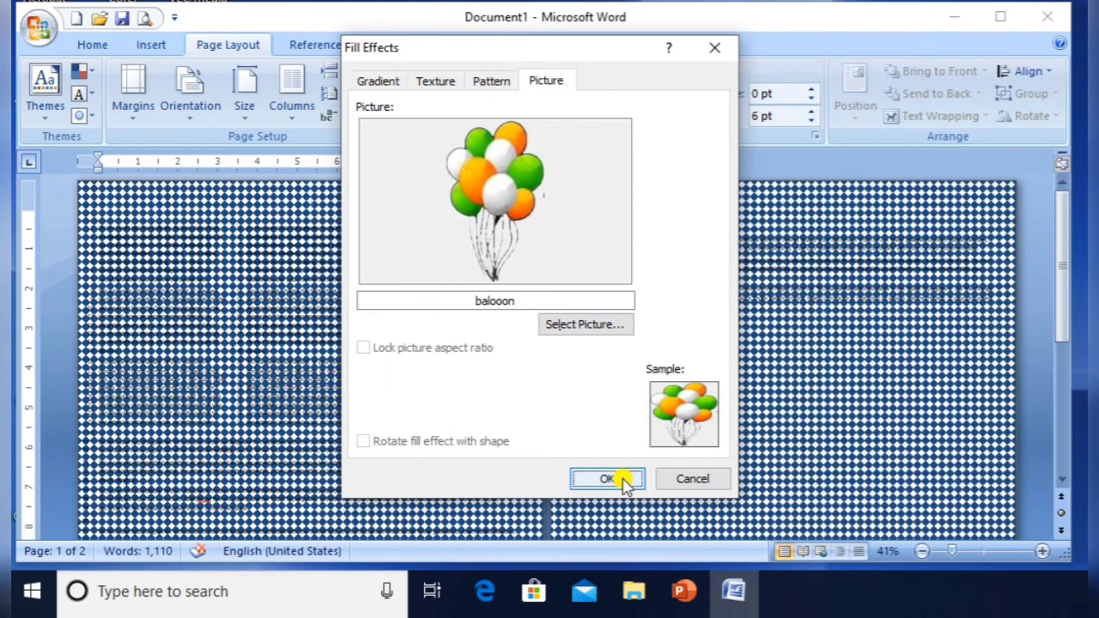
left_click(623, 482)
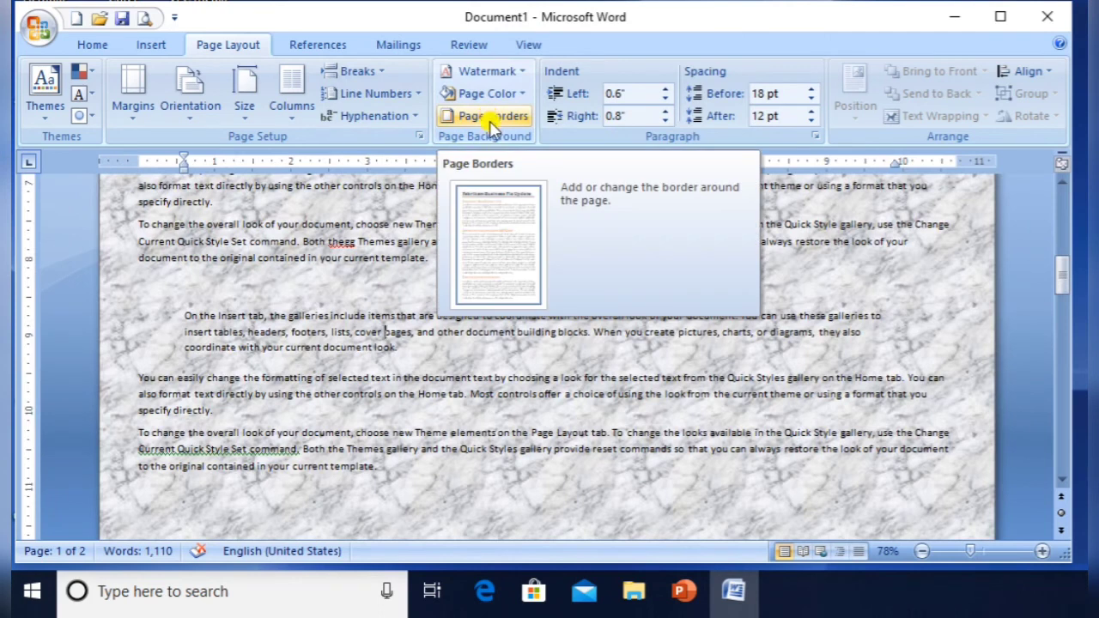
Open the page border settings and review the paragraph border, page border and shading options
left_click(490, 120)
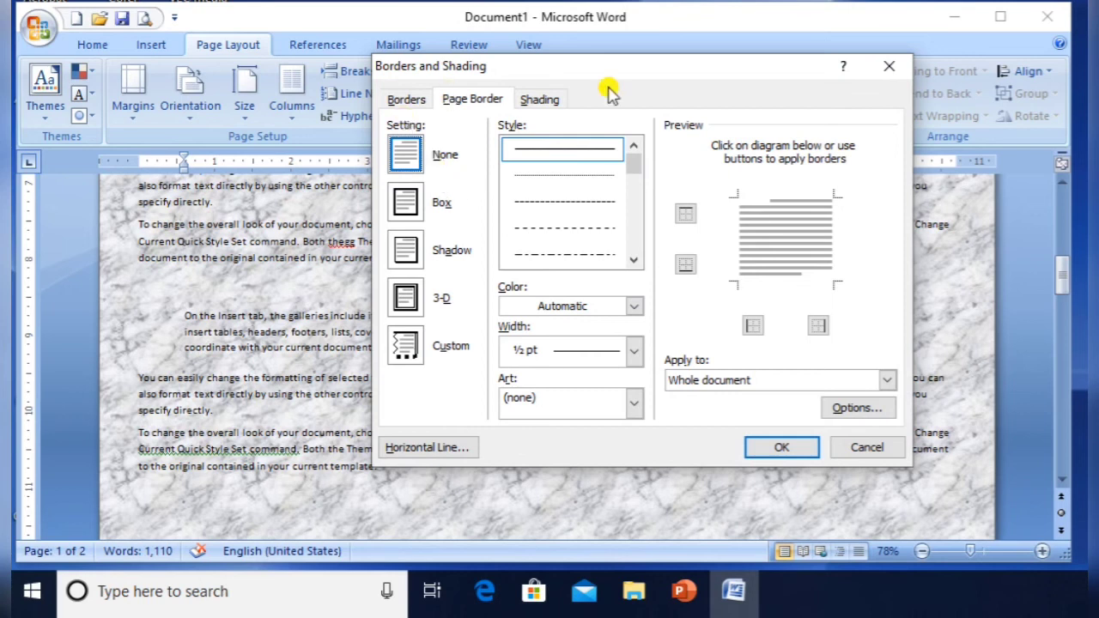
left_click(405, 102)
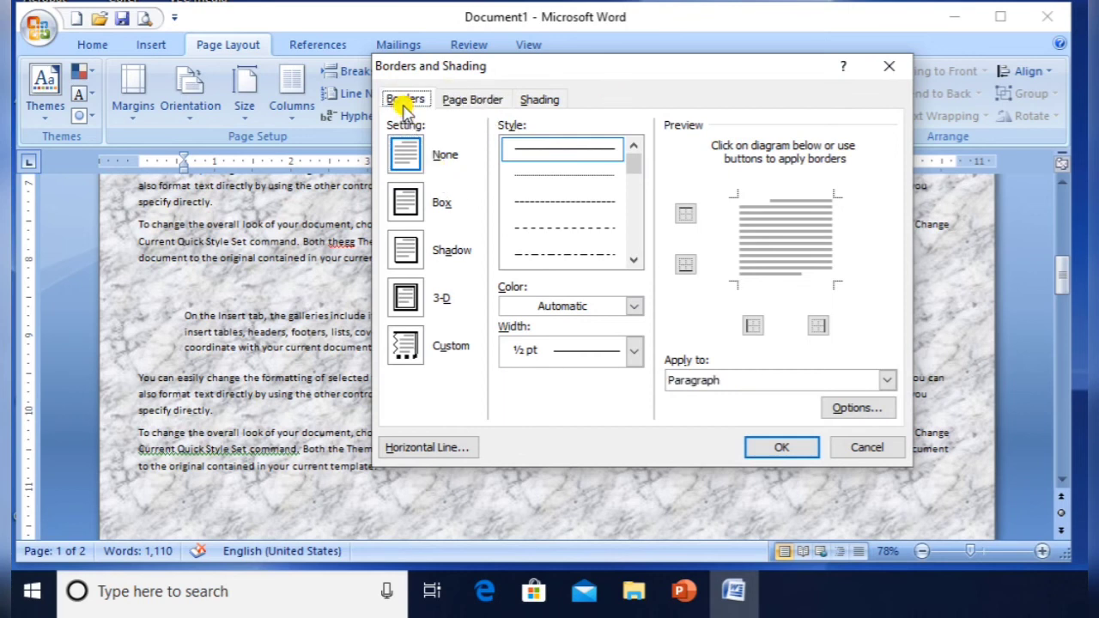
left_click(496, 99)
left_click(544, 101)
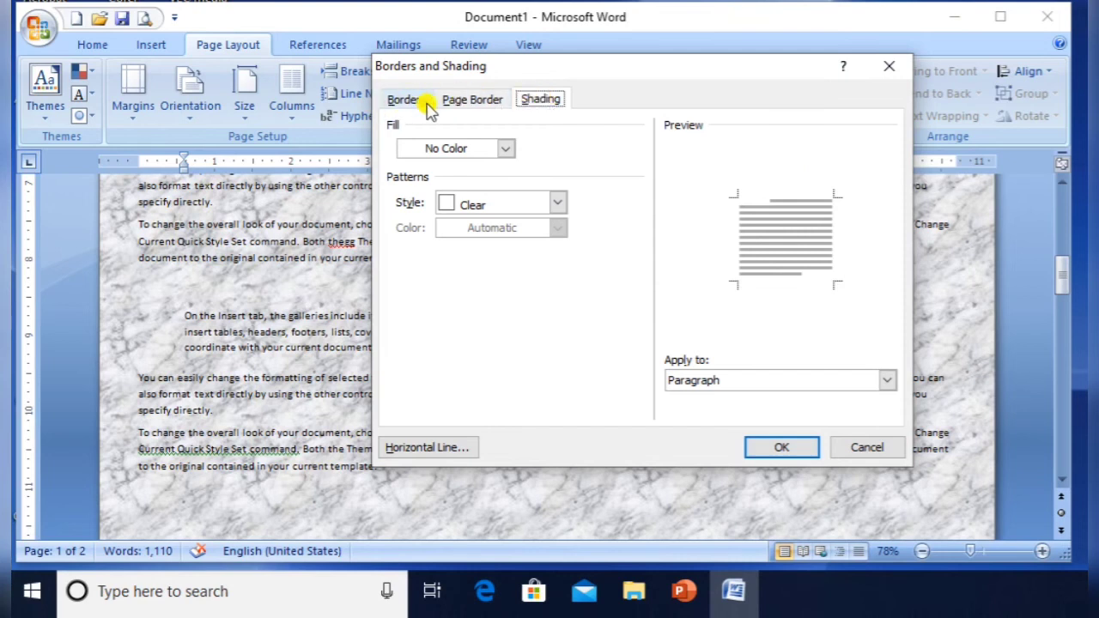
left_click(474, 100)
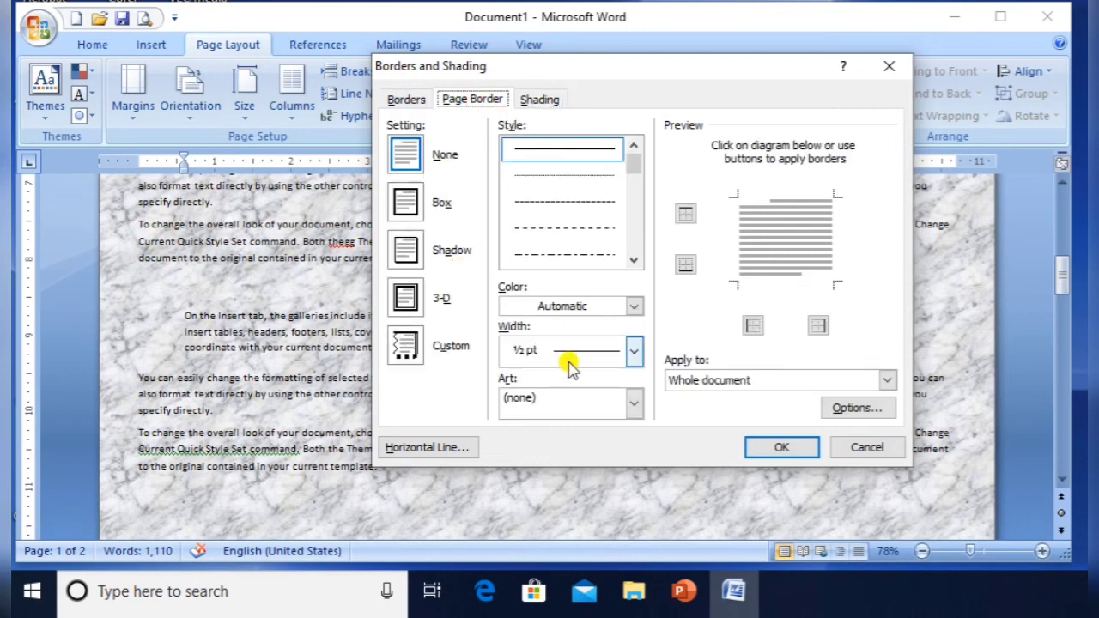
Add a red 3 pt Box page border with a thick-and-thin line style to the whole document
left_click(412, 207)
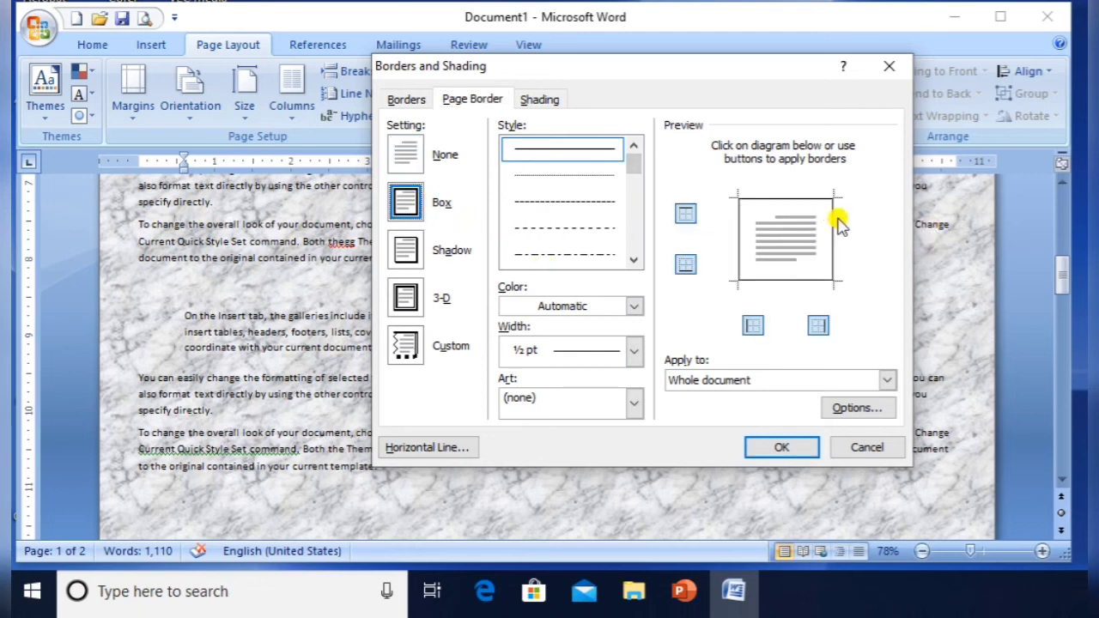
left_click(633, 260)
left_click(634, 260)
left_click(634, 260)
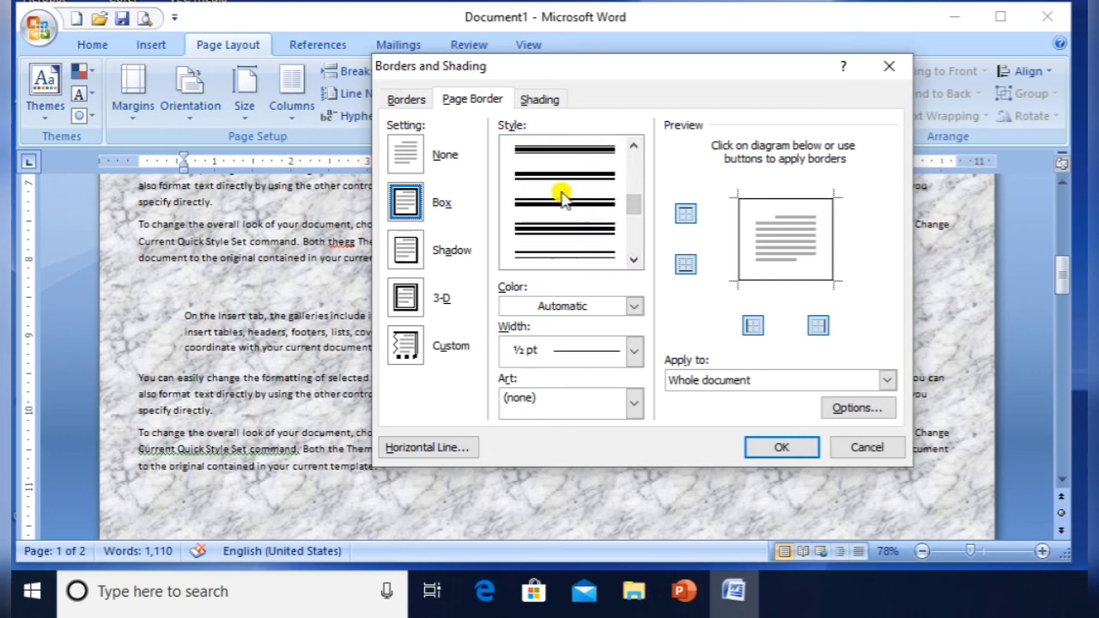
scroll(562, 196, "up", 4)
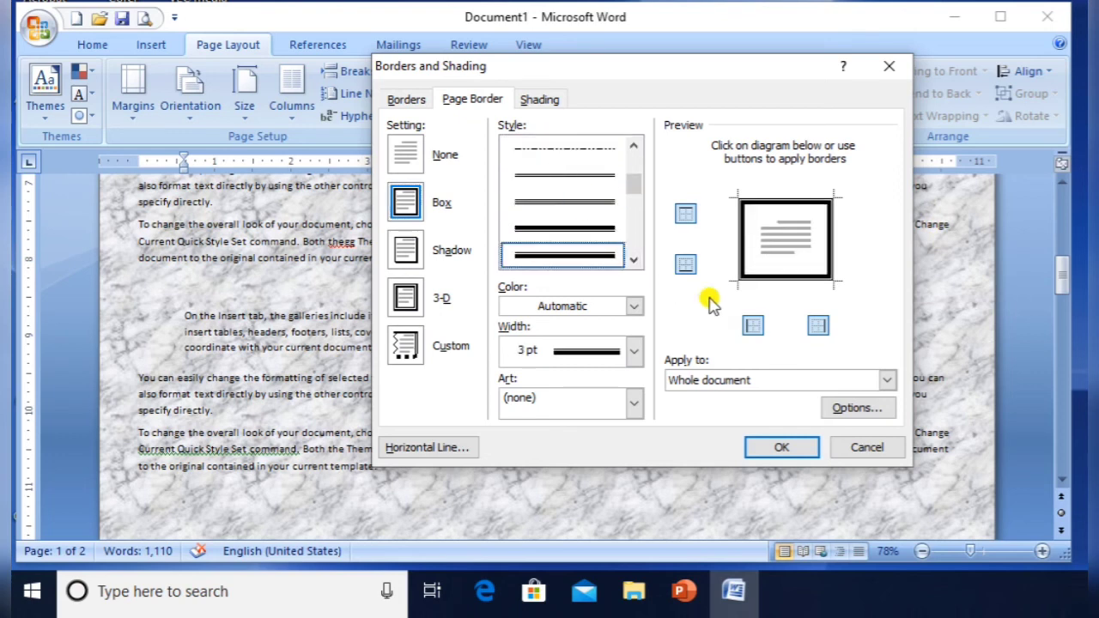
left_click(608, 302)
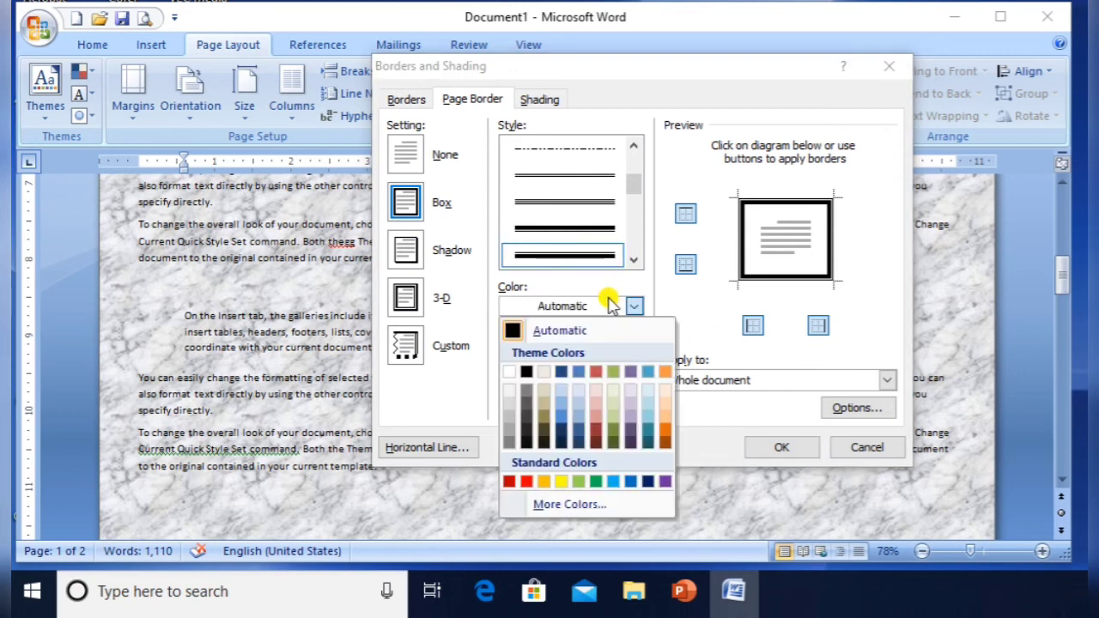
left_click(596, 373)
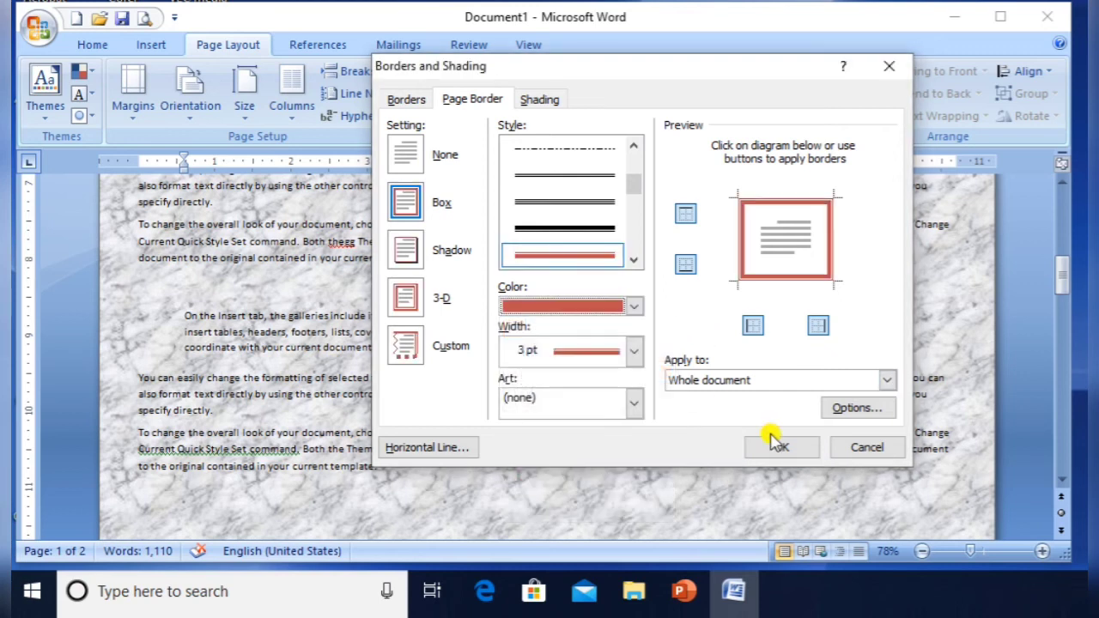
left_click(777, 446)
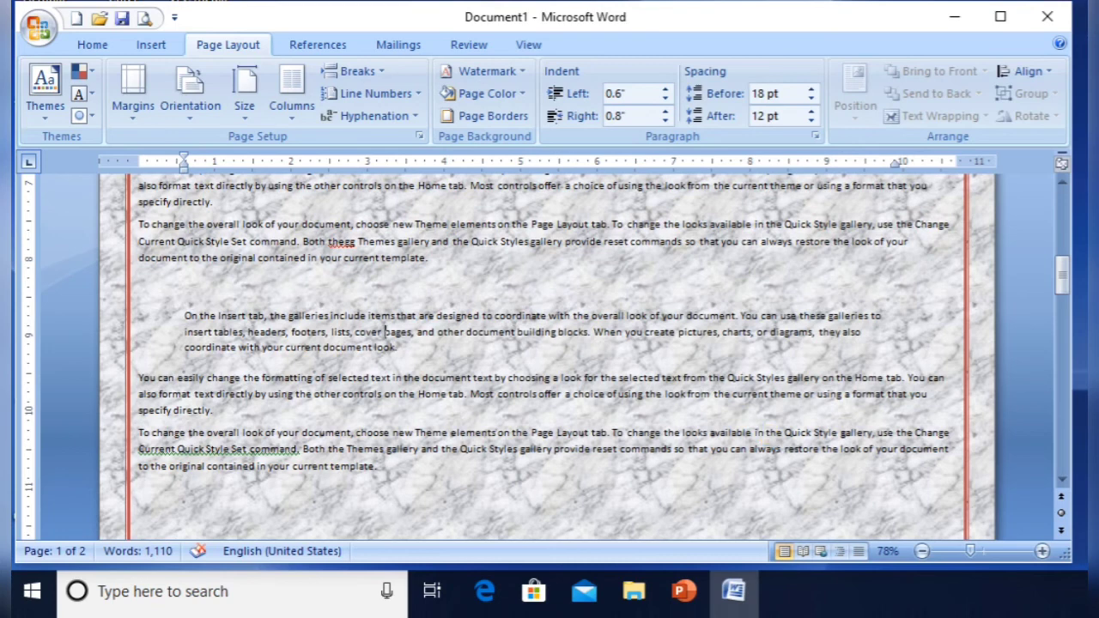
Replace the page border with the orange-brown muffin art border at 28 pt, applied to the whole document
left_click_drag(1070, 279, 1032, 242)
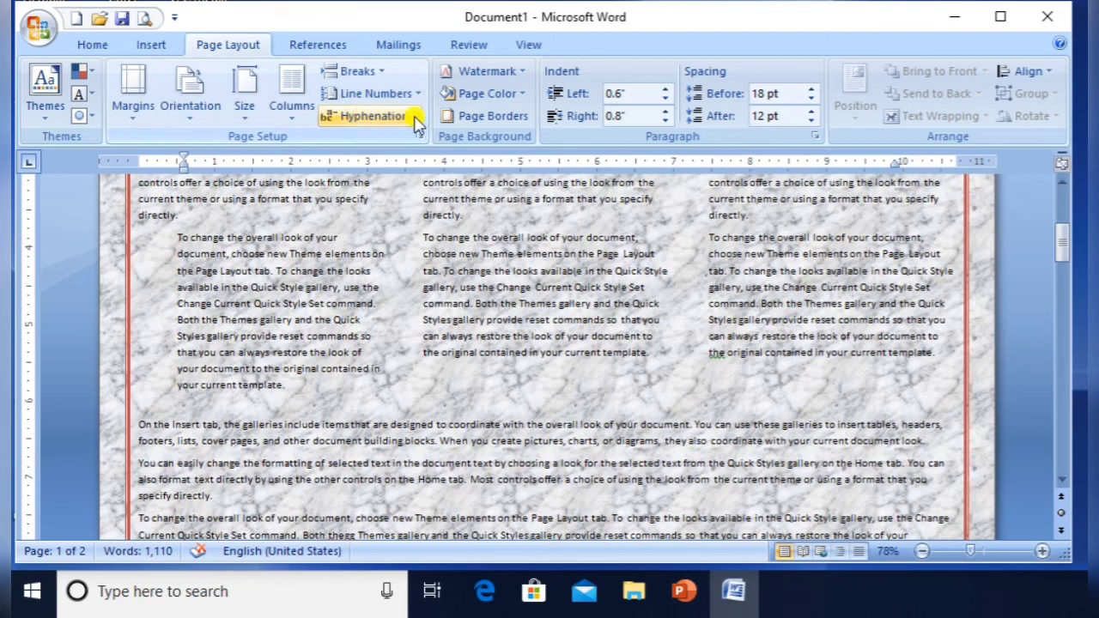
left_click(502, 120)
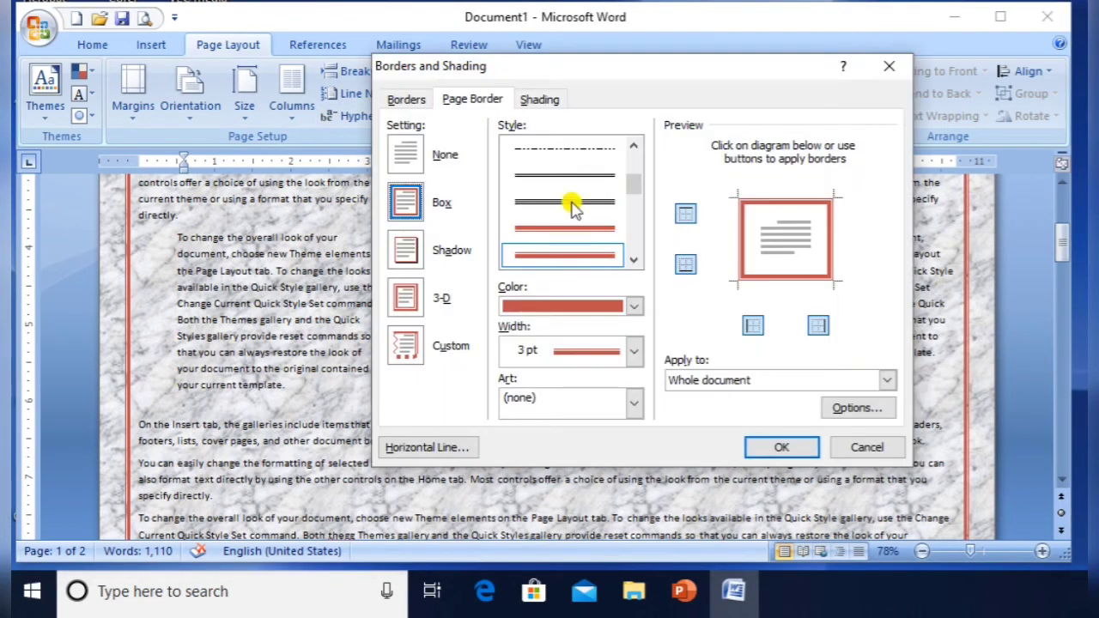
left_click(558, 416)
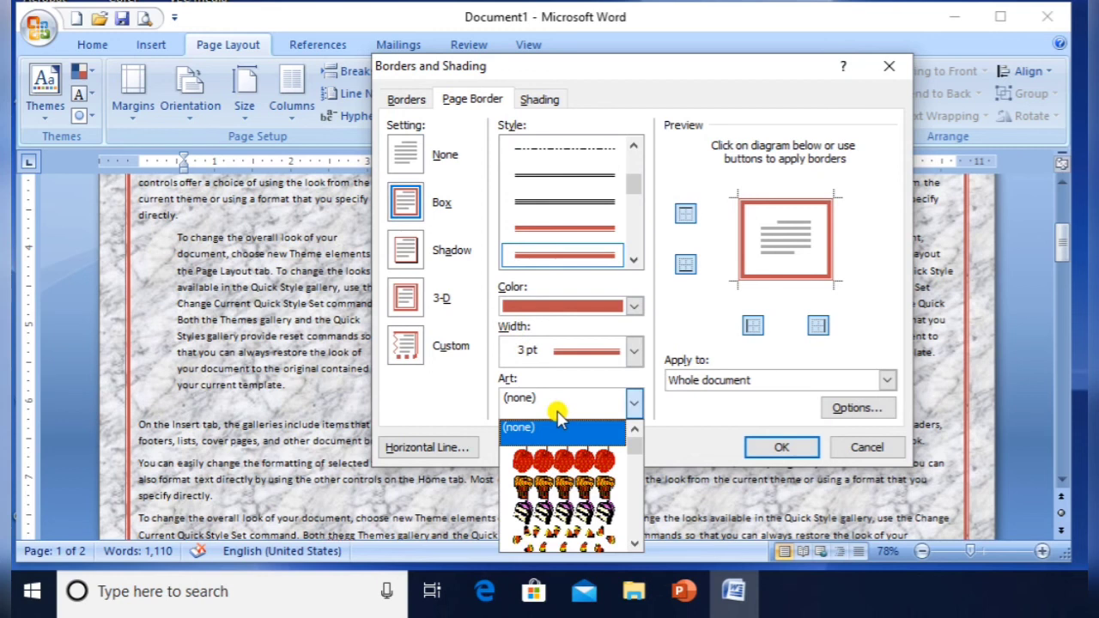
left_click(593, 484)
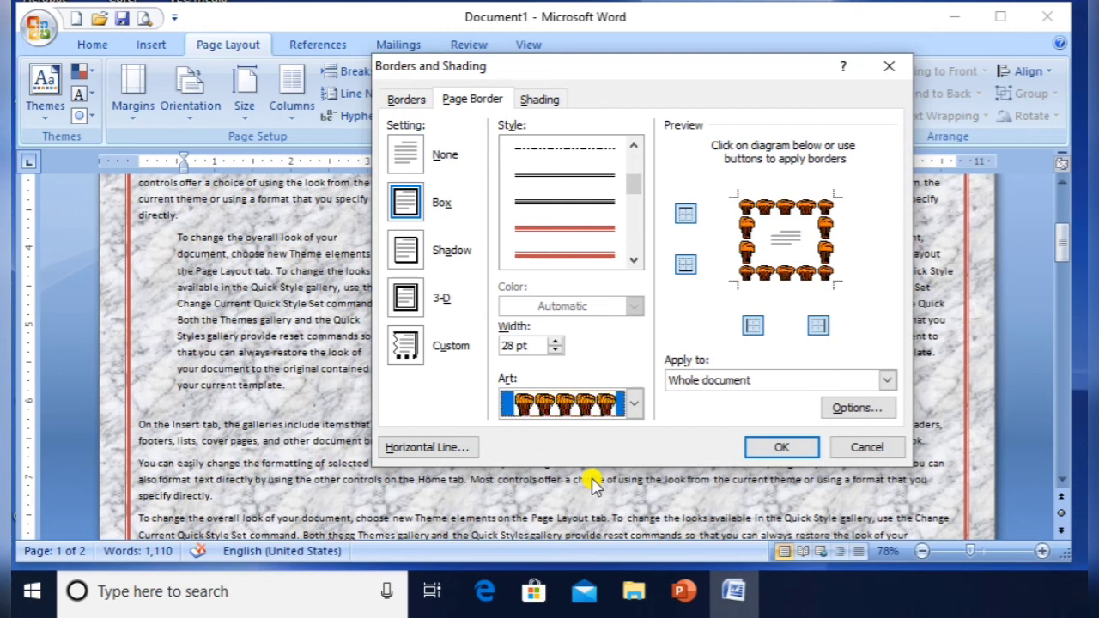
left_click(721, 380)
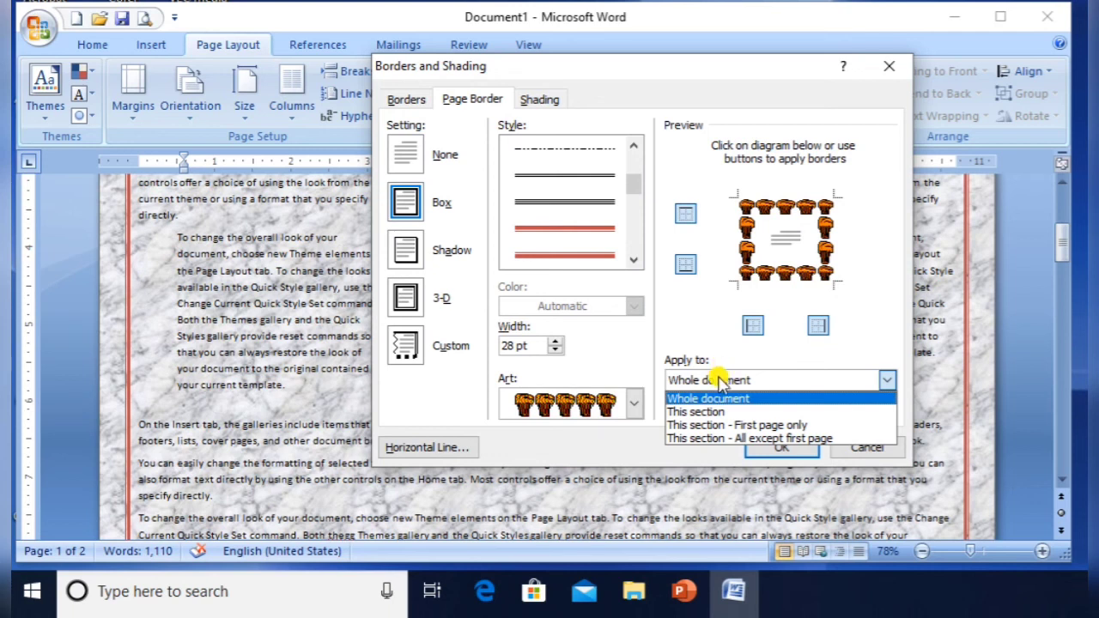
left_click(719, 382)
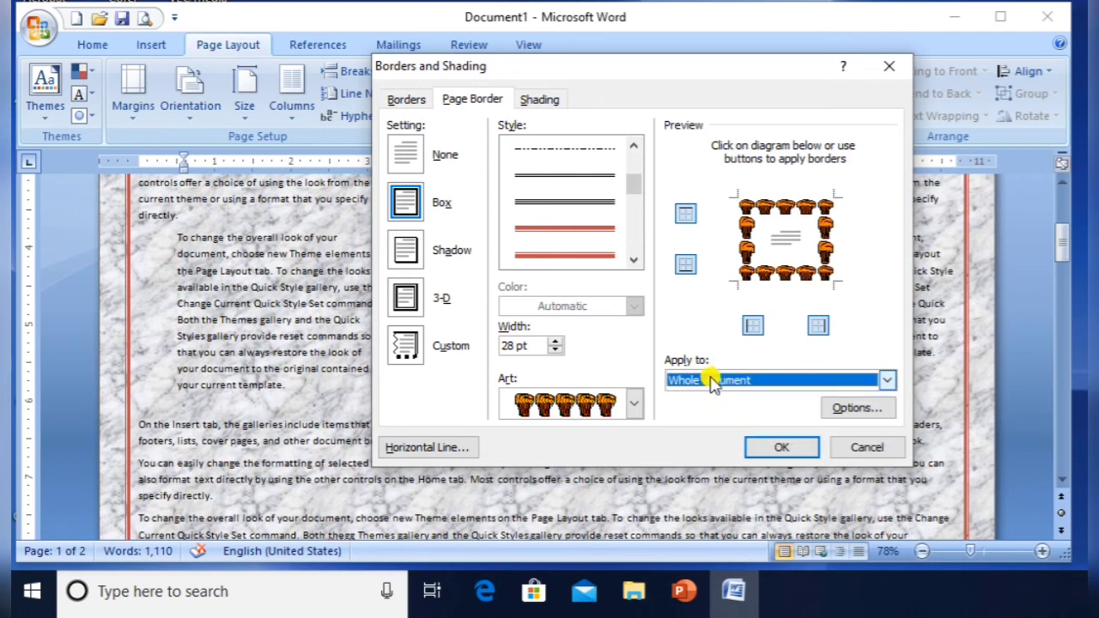
left_click(775, 449)
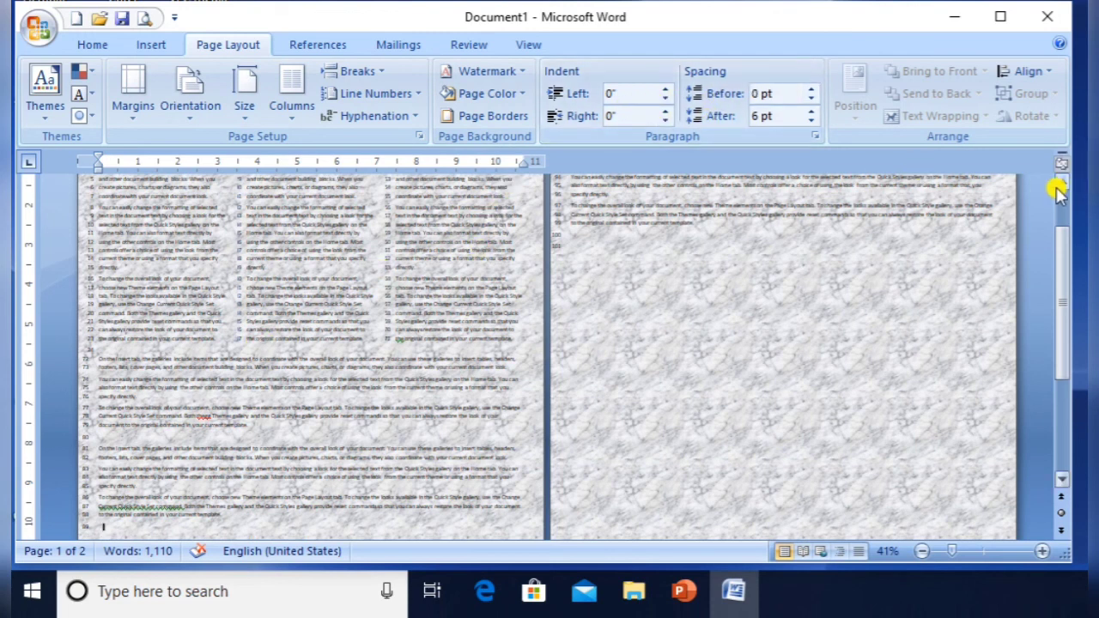
Remove the line numbers from the entire document
scroll(1065, 194, "up", 5)
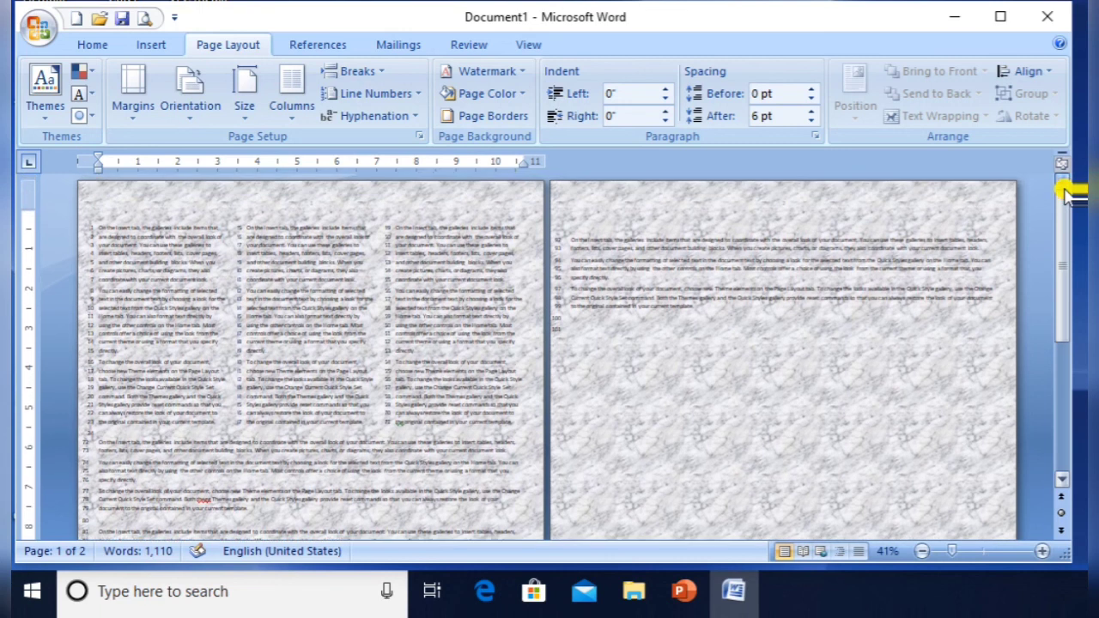
left_click(280, 340)
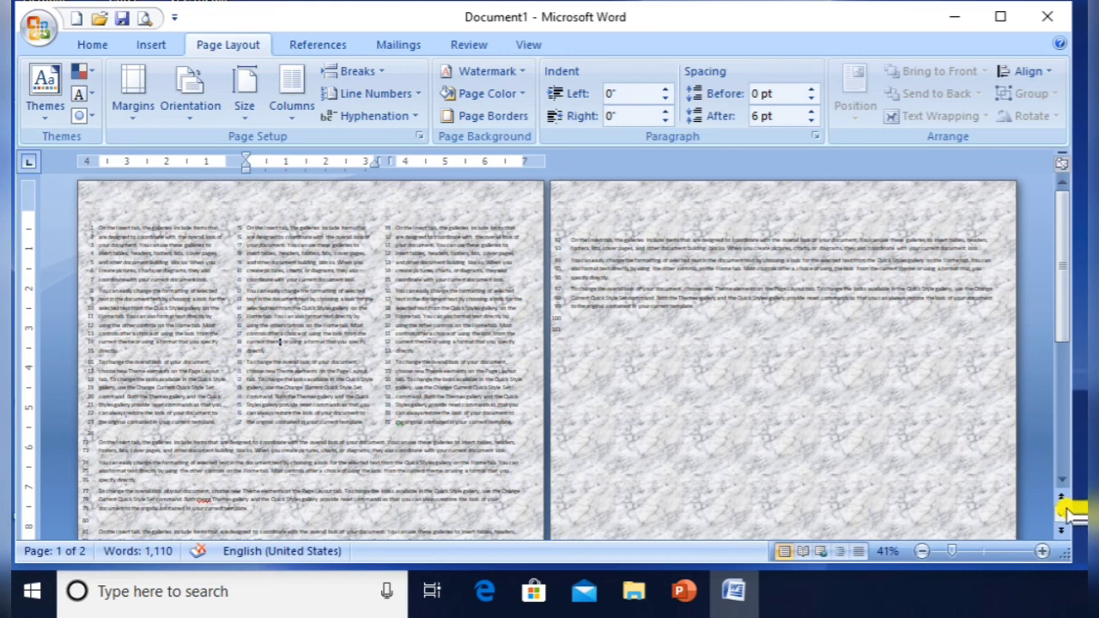
left_click(984, 551)
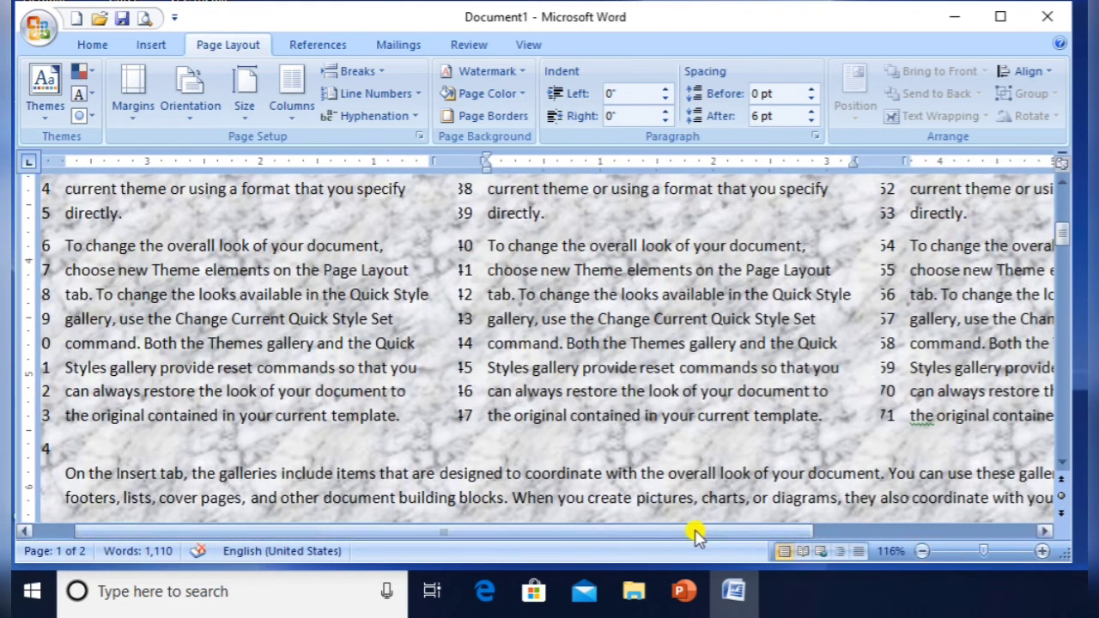
left_click_drag(695, 533, 657, 533)
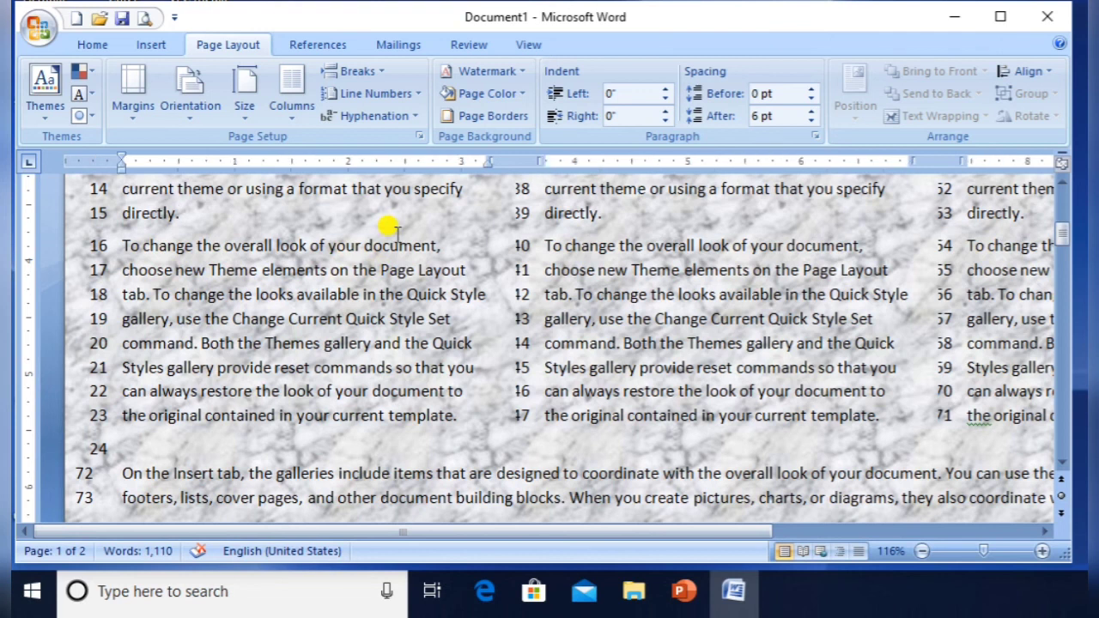
key("ctrl+a")
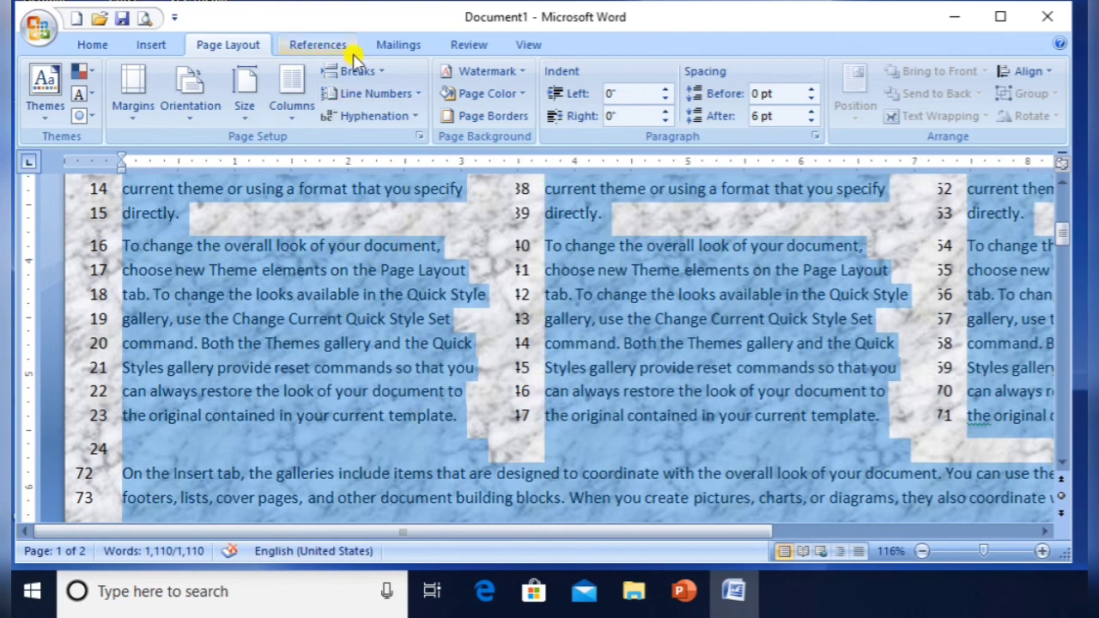
left_click(385, 95)
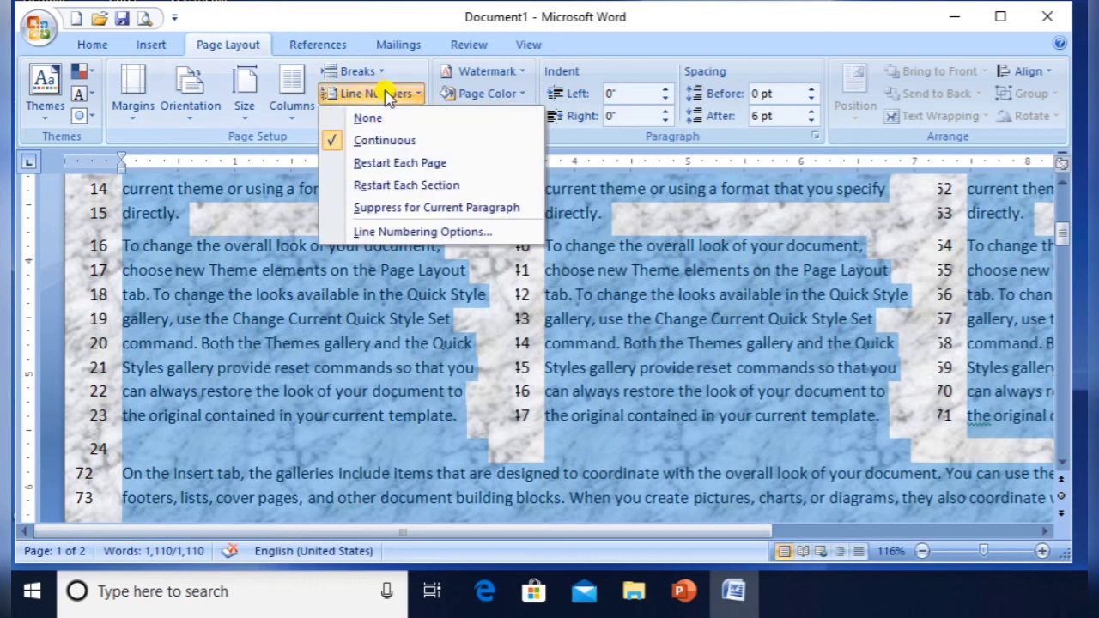
left_click(385, 117)
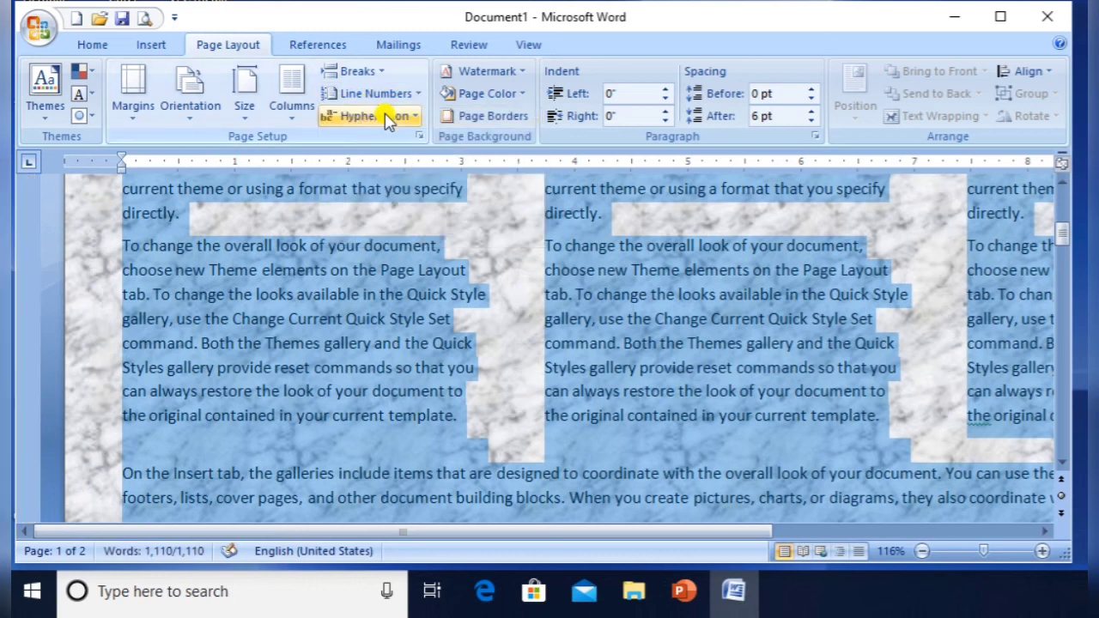
Set the left indent of the first column's "To change the overall look" paragraph to 0.5"
left_click(264, 272)
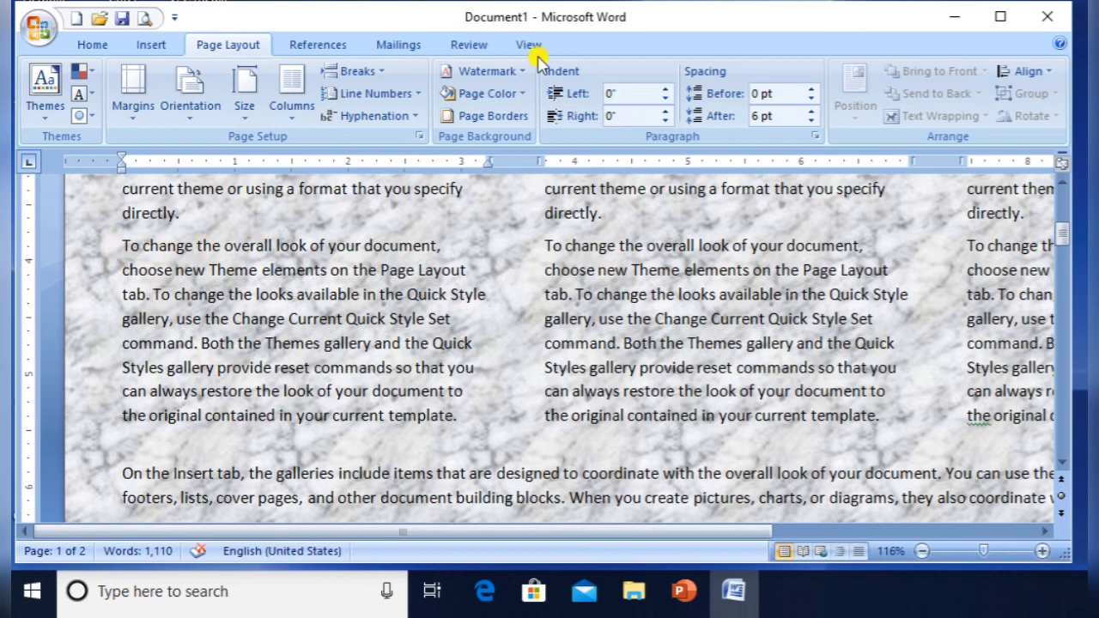
left_click(665, 89)
left_click(666, 88)
left_click(665, 89)
left_click(665, 88)
left_click(665, 88)
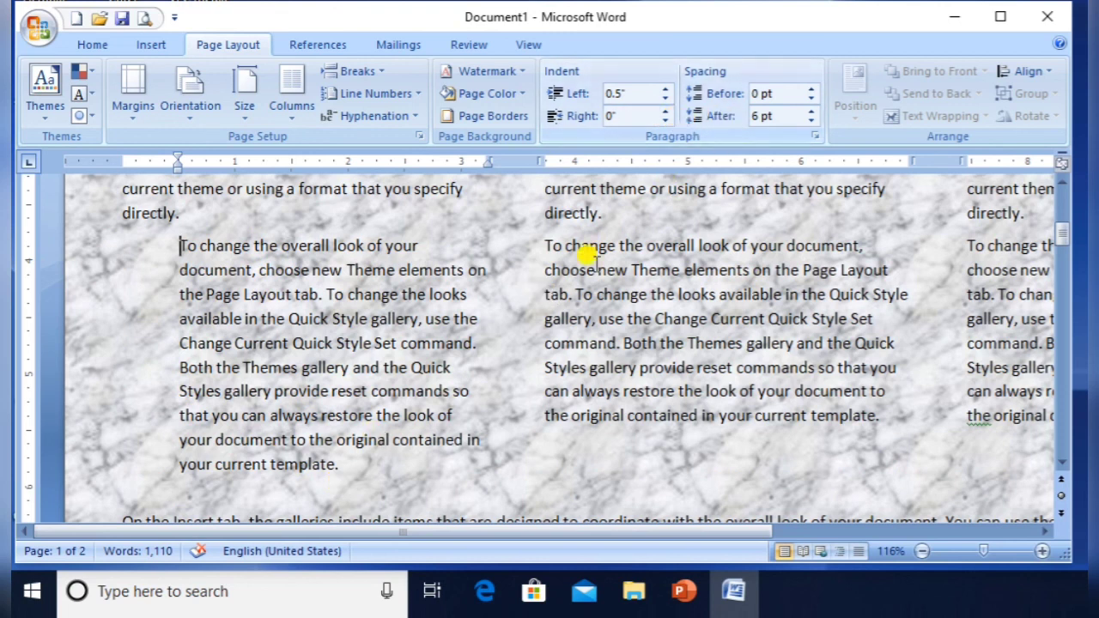
Set a 0.6" left indent on the lower full-width "On the Insert tab" paragraph of the first page
left_click(603, 416)
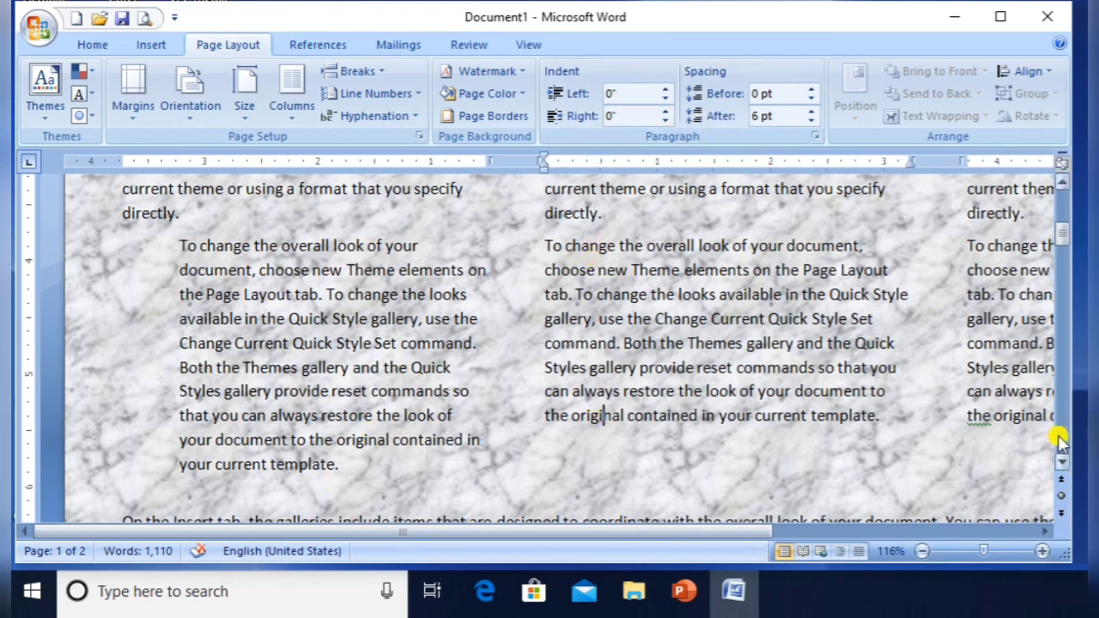
left_click(1062, 464)
left_click_drag(1061, 465, 1062, 464)
left_click(797, 460)
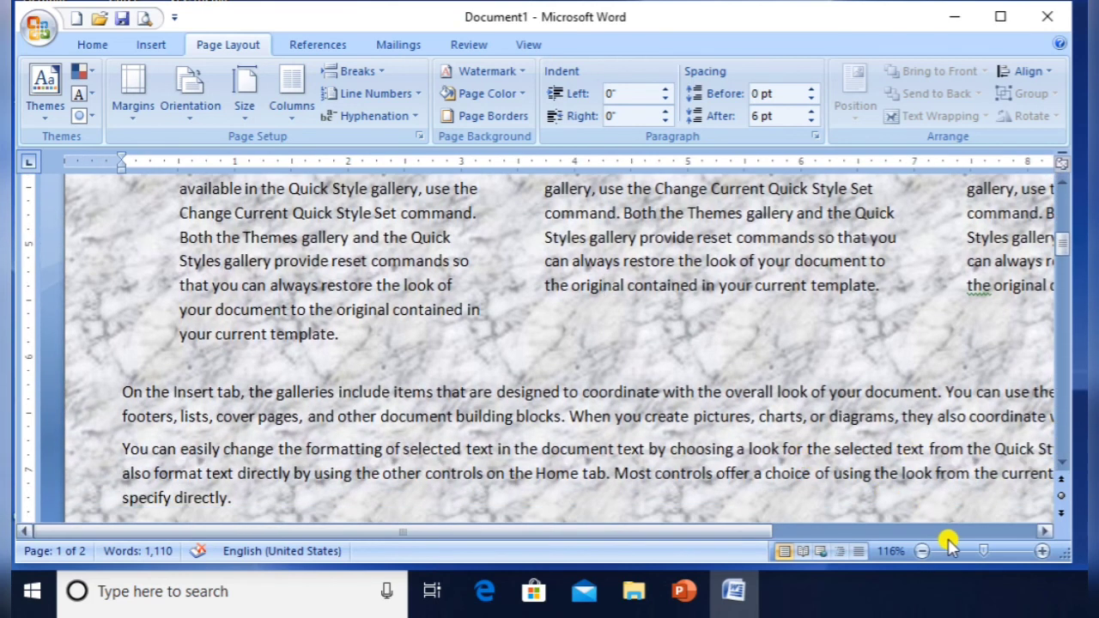
left_click(973, 554)
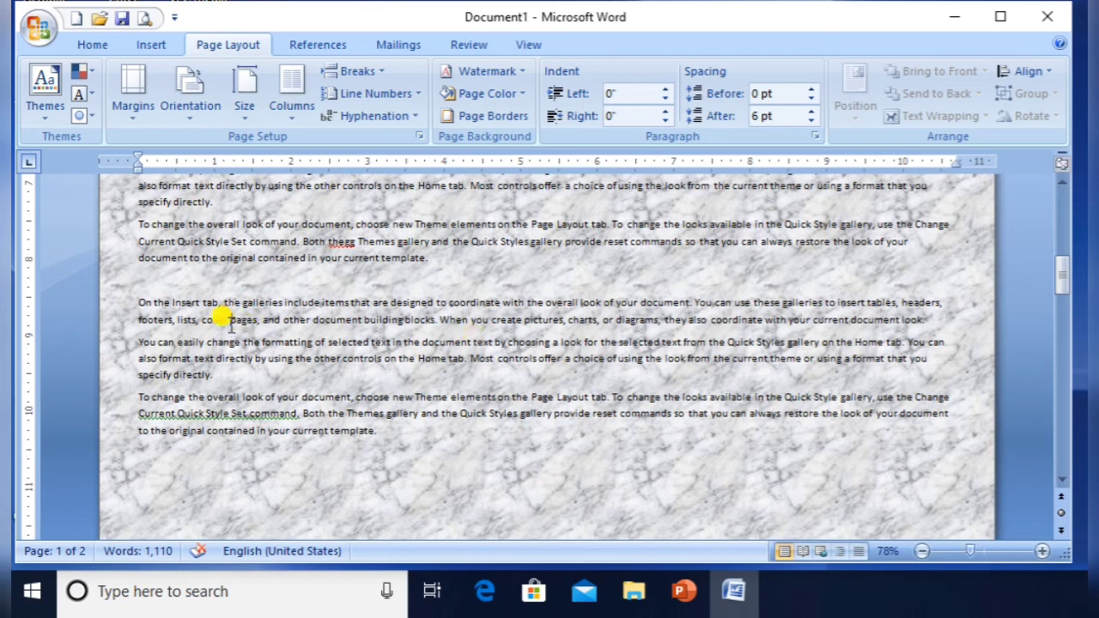
left_click(666, 89)
left_click(666, 89)
left_click(666, 90)
left_click(666, 89)
left_click(667, 89)
left_click(666, 89)
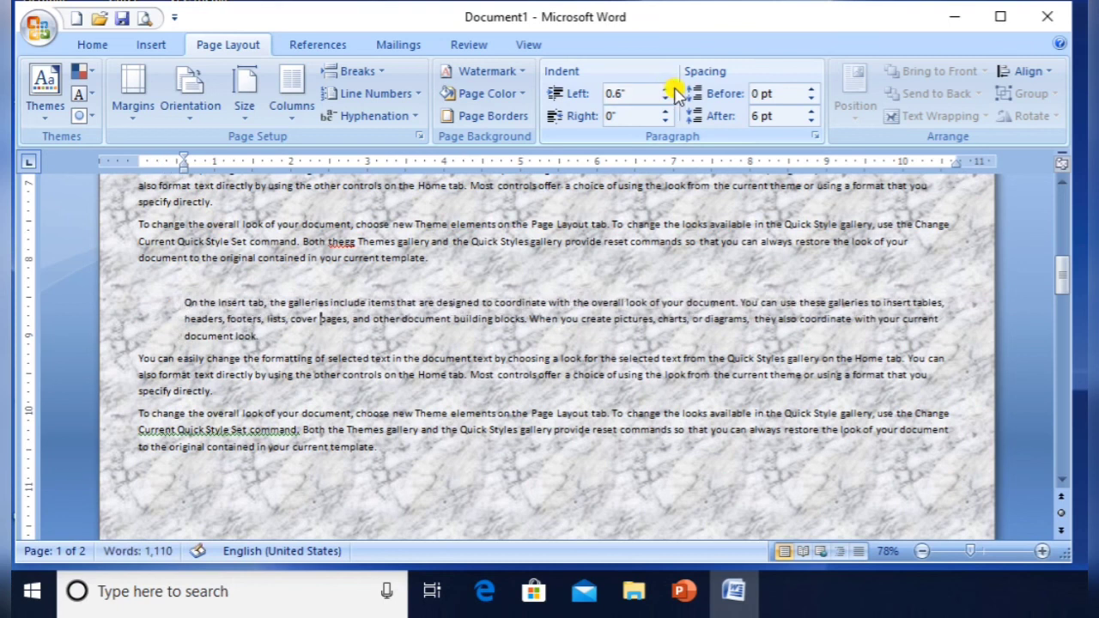
Set the right indent of the same "On the Insert tab" paragraph to 0.8"
left_click(666, 111)
left_click(666, 112)
left_click(666, 112)
left_click(665, 112)
left_click(666, 112)
left_click(666, 111)
left_click(666, 112)
left_click(665, 111)
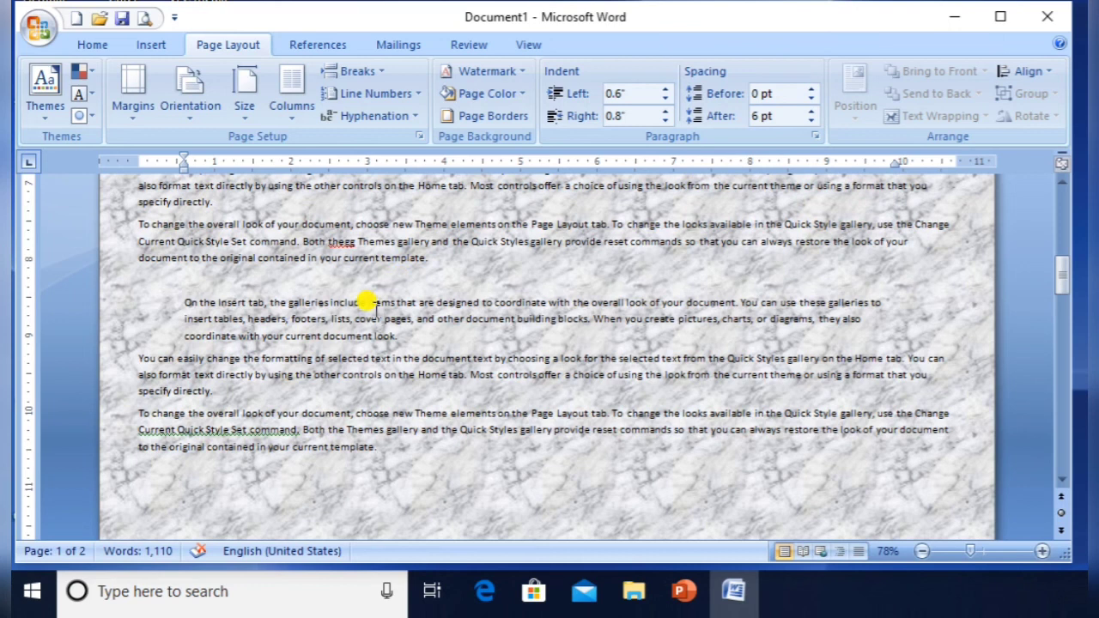
Increase the spacing before the indented "On the Insert tab" paragraph to 60 pt
left_click(813, 89)
left_click(812, 89)
left_click(812, 90)
left_click(812, 89)
left_click(812, 89)
left_click(812, 89)
left_click(813, 90)
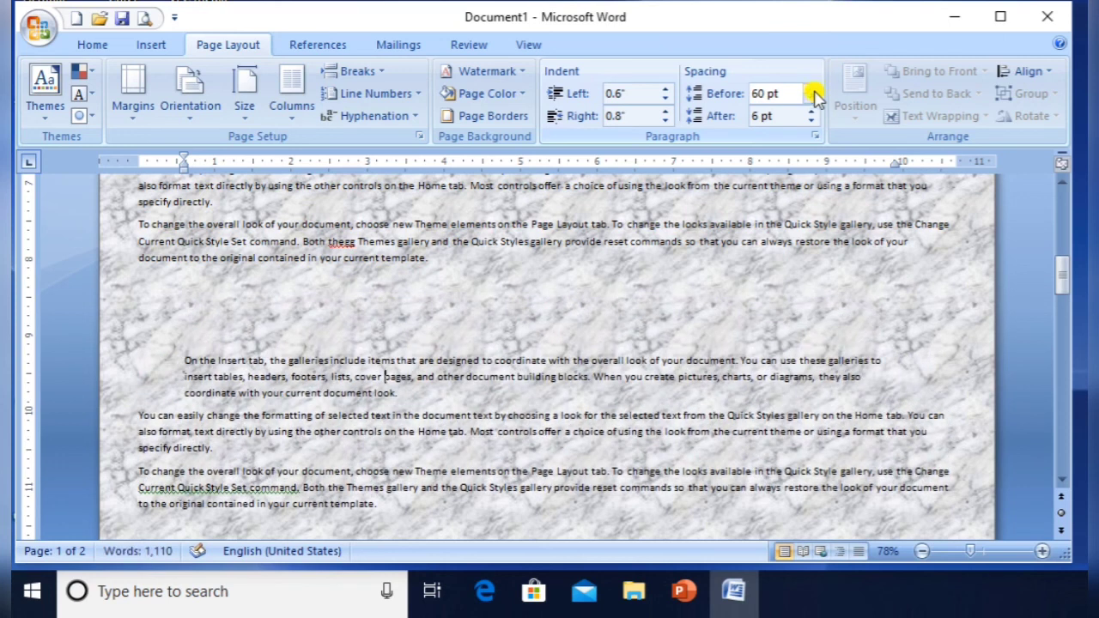
left_click(812, 89)
Reduce the spacing before the indented paragraph to 18 pt
left_click(812, 98)
left_click(813, 98)
left_click(812, 97)
left_click(812, 97)
left_click(813, 98)
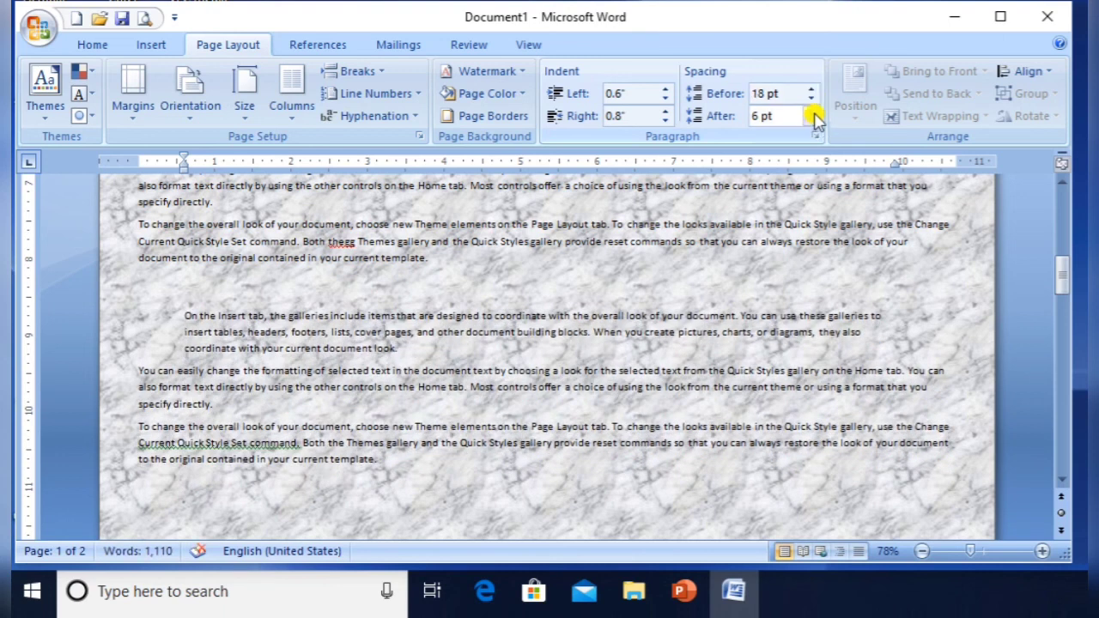
Increase the spacing after the indented "On the Insert tab" paragraph to 48 pt
left_click(812, 111)
left_click(812, 112)
left_click(813, 112)
left_click(813, 112)
left_click(812, 112)
left_click(812, 112)
left_click(812, 112)
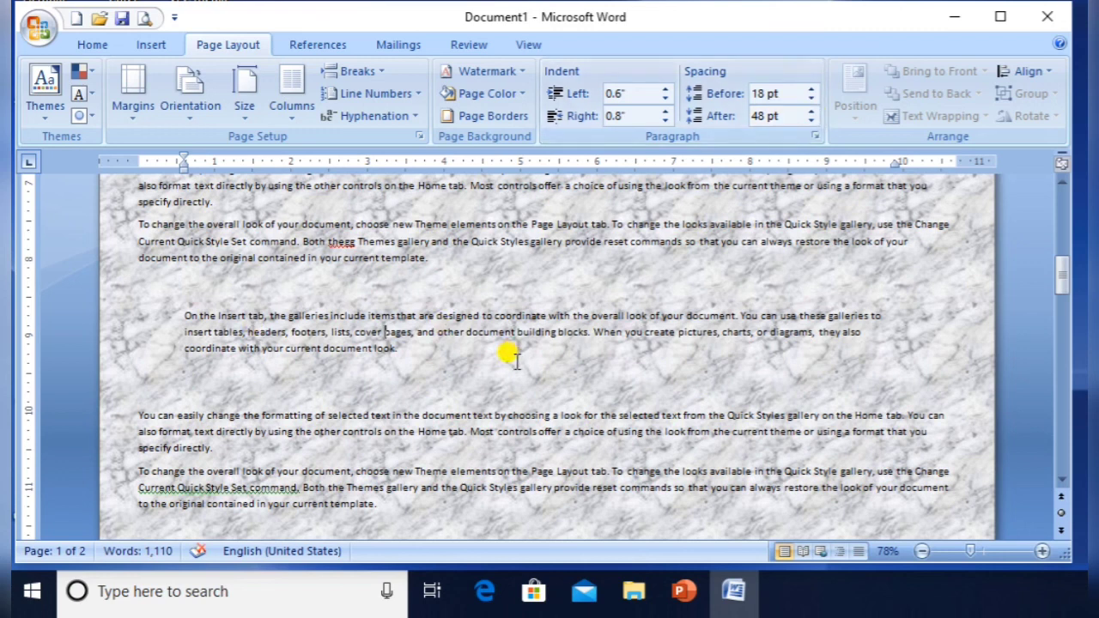
Reduce the spacing after the indented paragraph to 12 pt
left_click(810, 120)
left_click(810, 120)
left_click(810, 120)
left_click(811, 120)
left_click(810, 120)
left_click(810, 120)
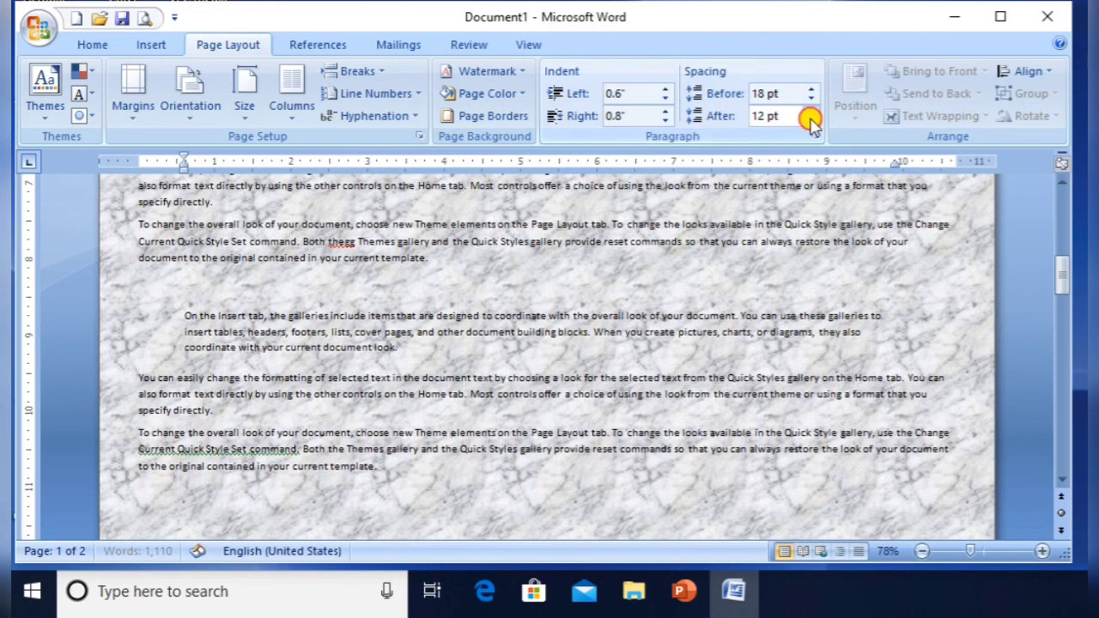